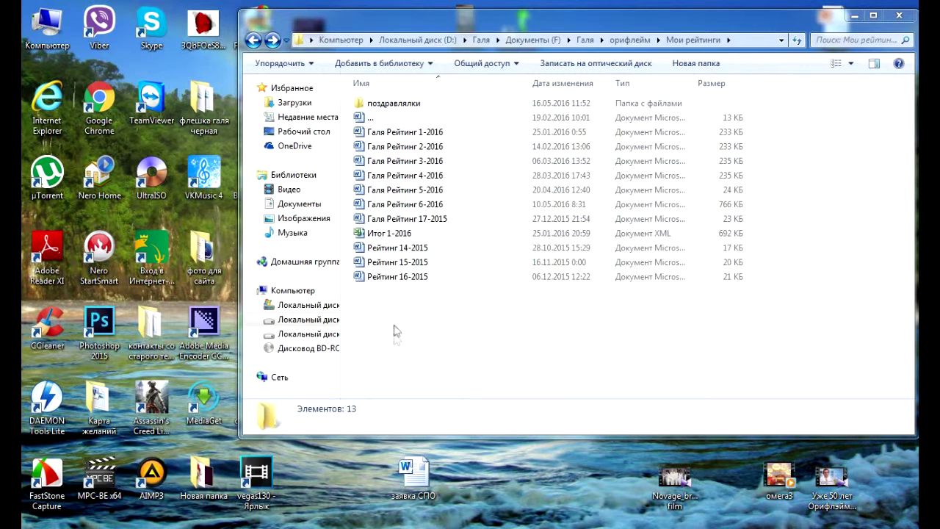
# - Create a new PowerPoint presentation named 'итоги 6' in the Мои рейтинги folder
pyautogui.doubleClick(413, 103)
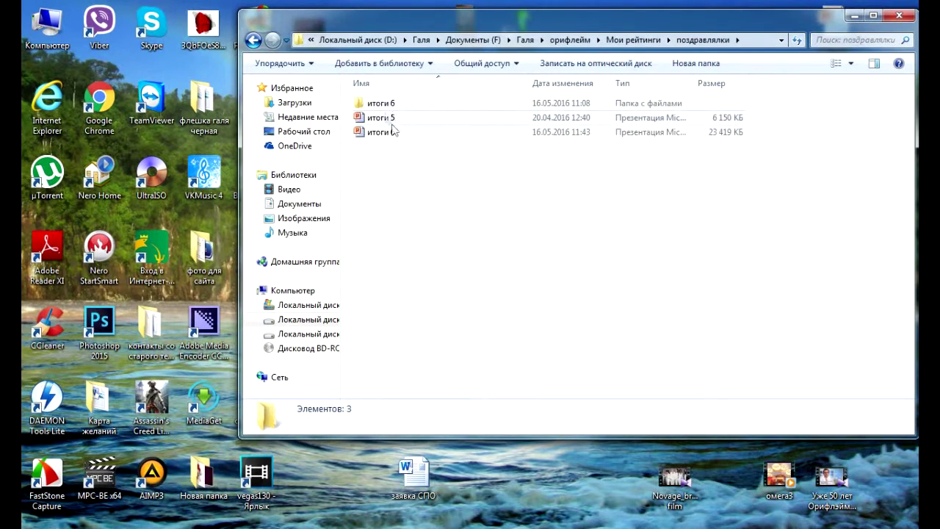
pyautogui.click(254, 40)
pyautogui.click(391, 315)
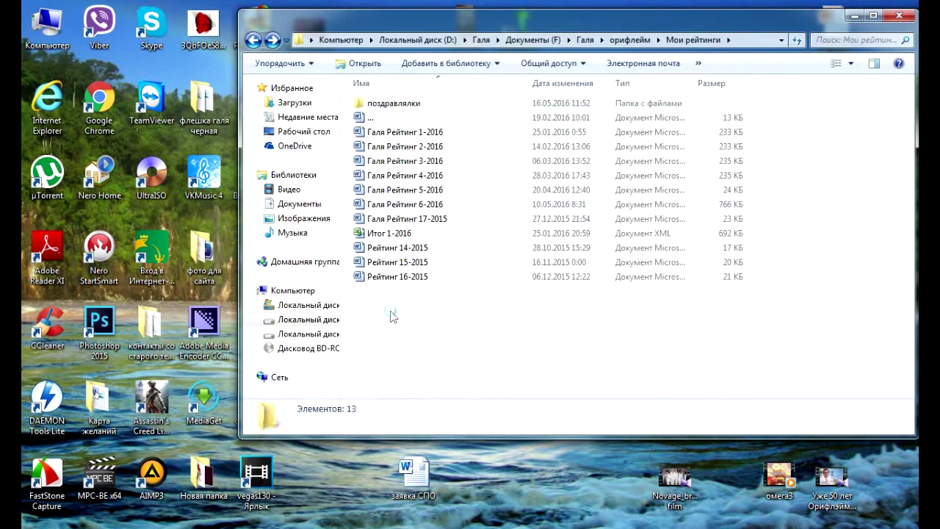
pyautogui.rightClick(390, 315)
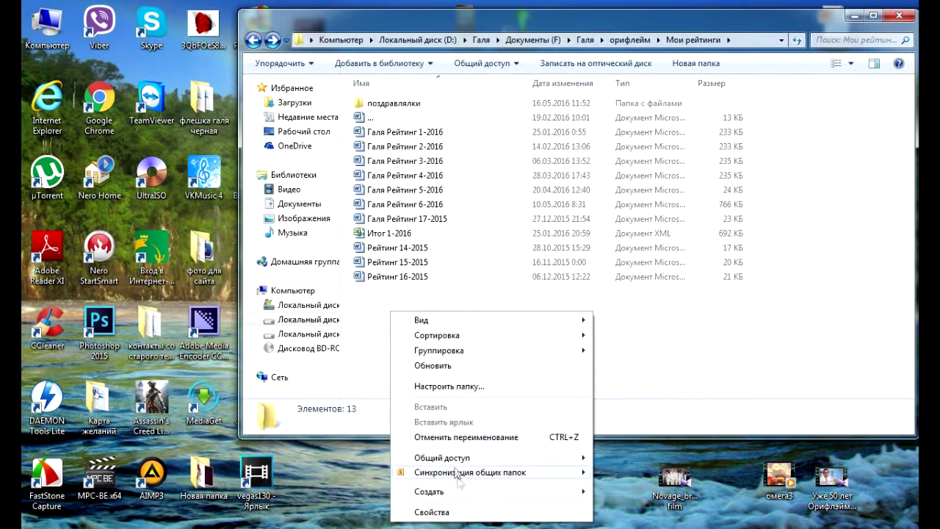
pyautogui.click(454, 492)
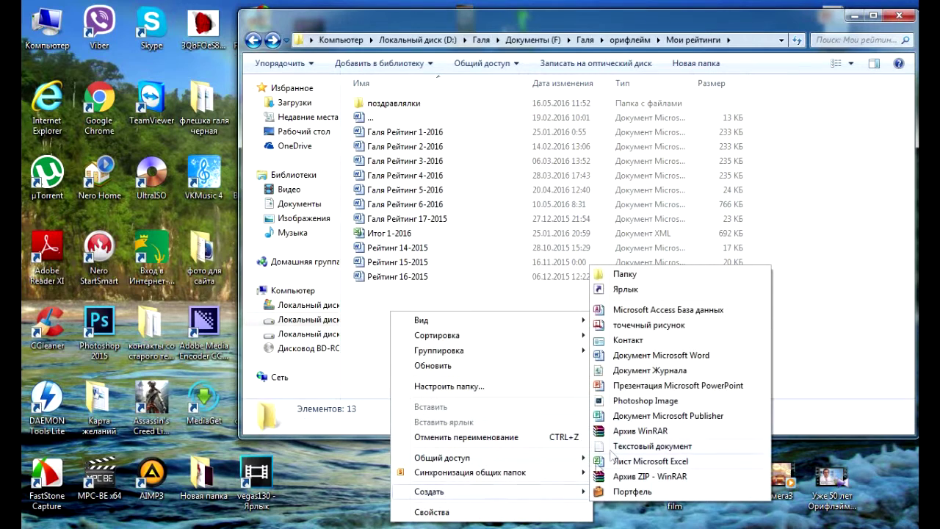
pyautogui.click(670, 385)
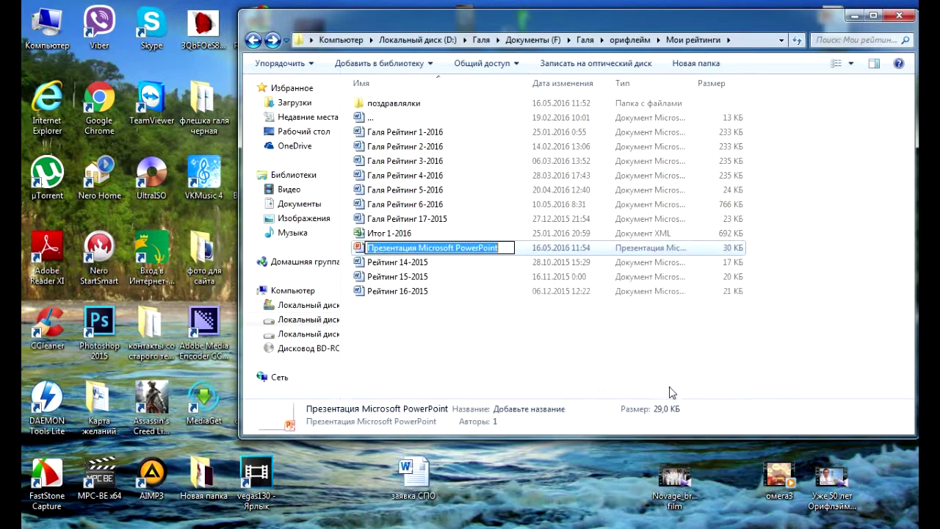
pyautogui.write('ит')
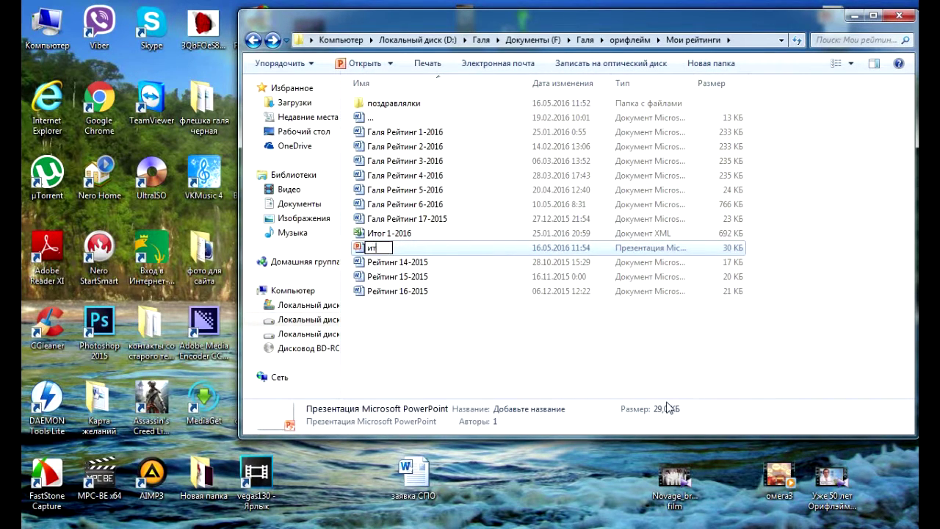
pyautogui.write('оги 6')
pyautogui.press('Return')
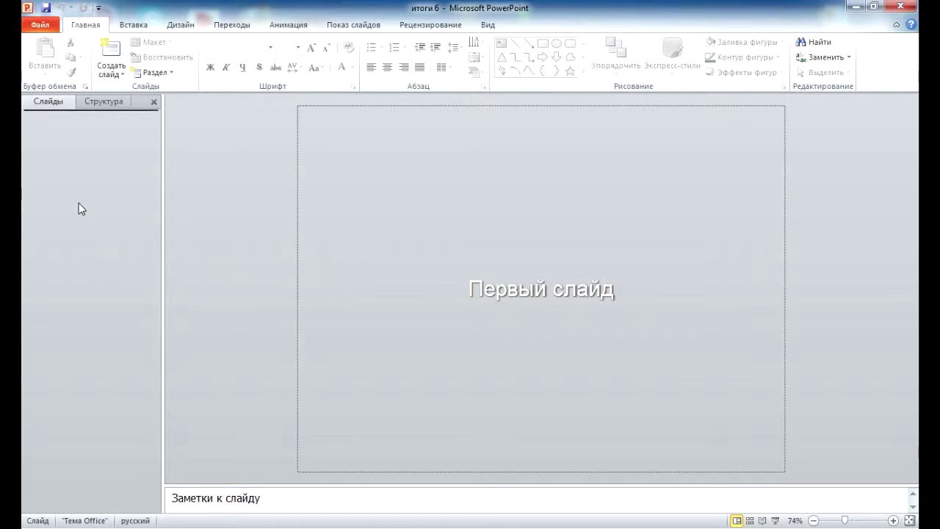
# - Add a first title slide to the empty presentation and show the Дизайн themes
pyautogui.rightClick(75, 163)
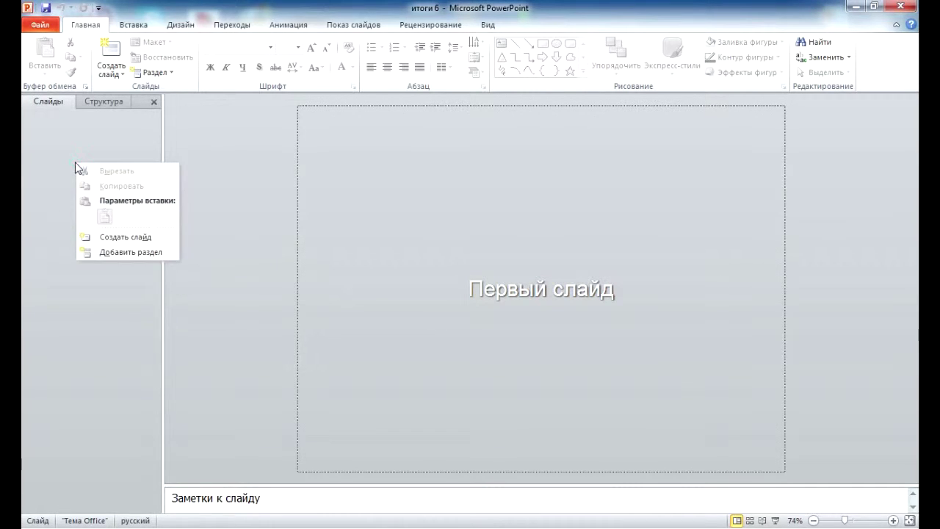
pyautogui.click(132, 239)
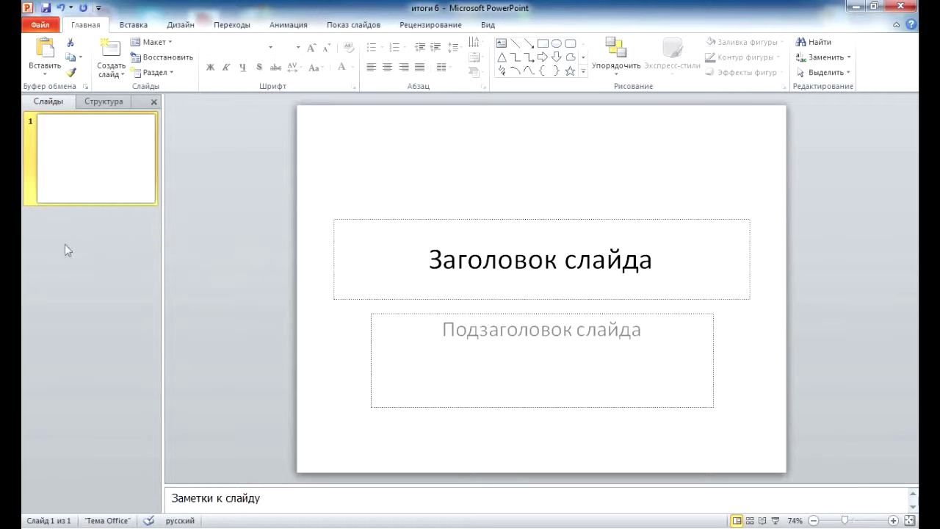
pyautogui.click(176, 26)
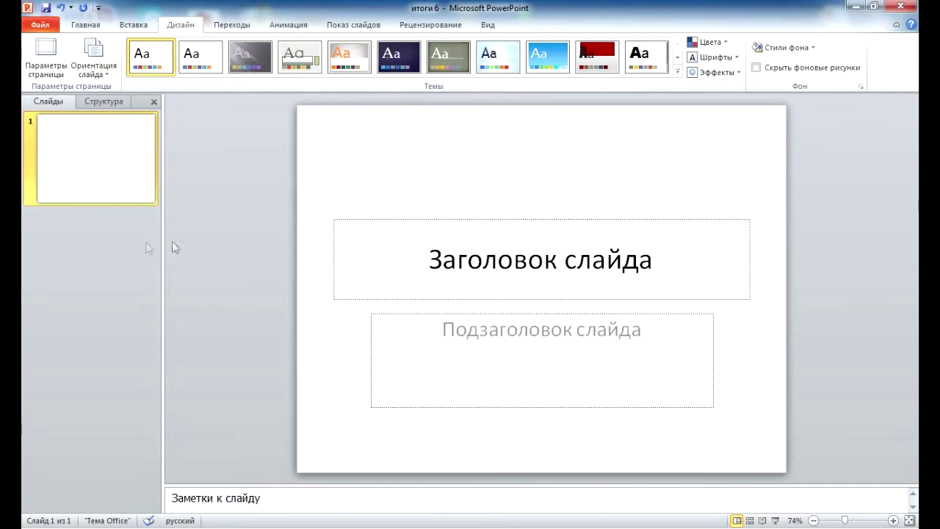
# - Add a second title-and-content slide, then go back to slide 1
pyautogui.rightClick(138, 250)
pyautogui.click(183, 319)
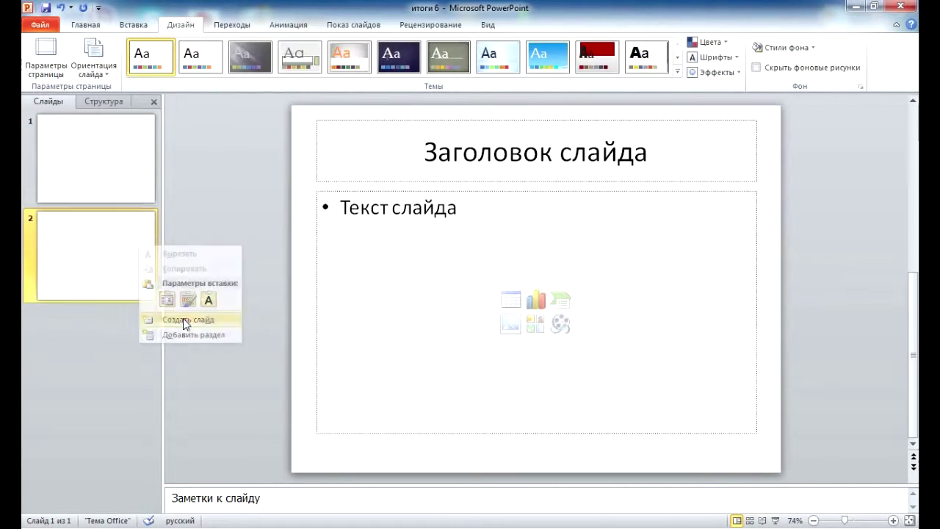
pyautogui.click(114, 194)
pyautogui.click(108, 246)
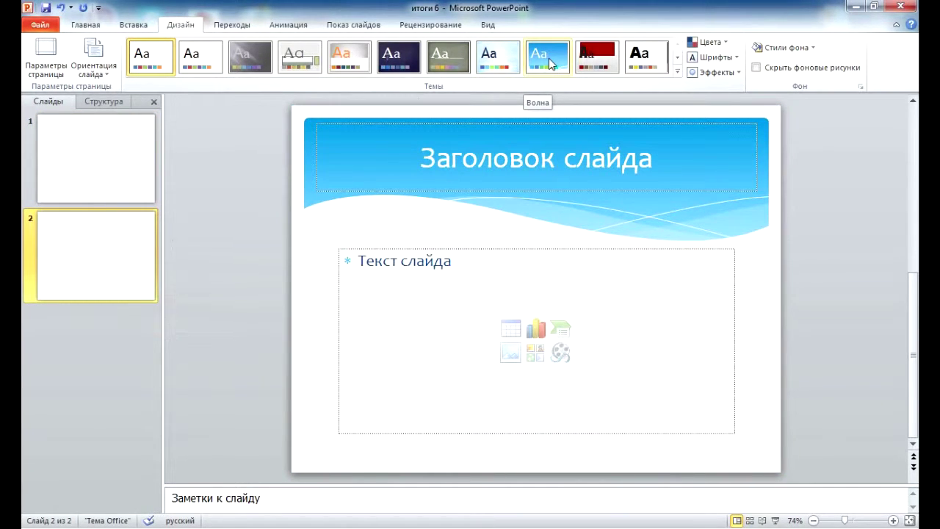
pyautogui.click(108, 151)
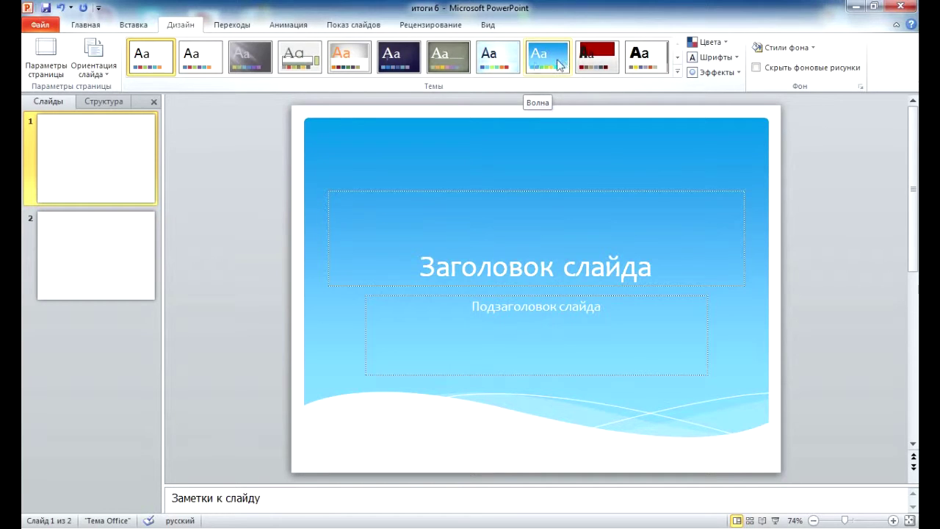
pyautogui.rightClick(110, 160)
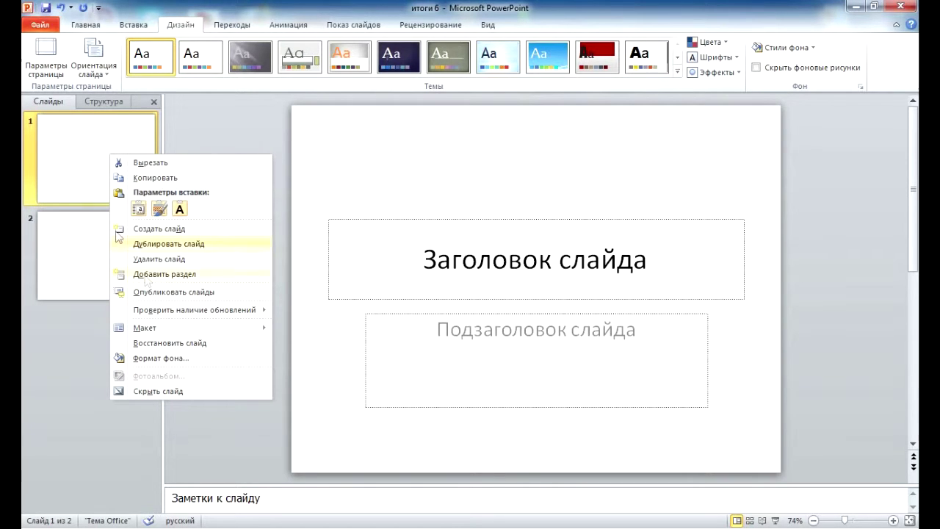
# - Switch the slide background to a diagonal gradient fill
pyautogui.click(161, 358)
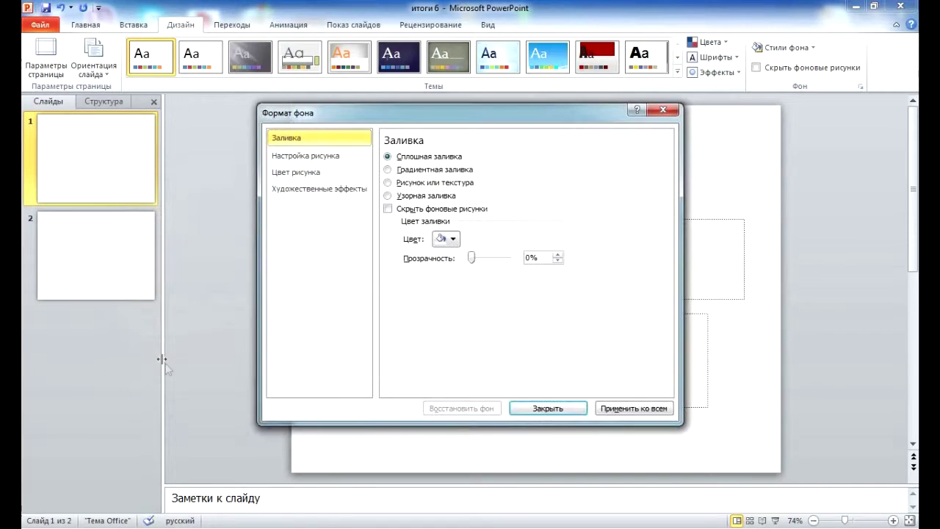
pyautogui.click(455, 173)
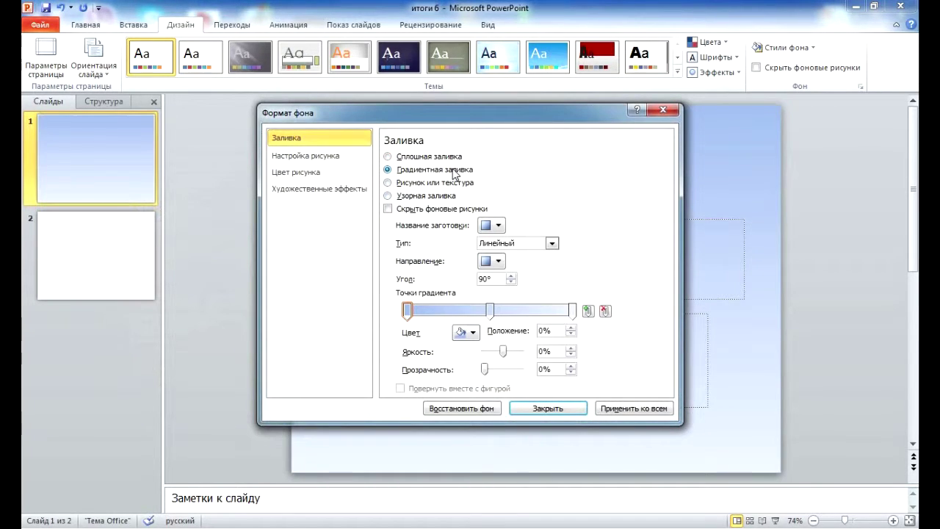
pyautogui.click(499, 262)
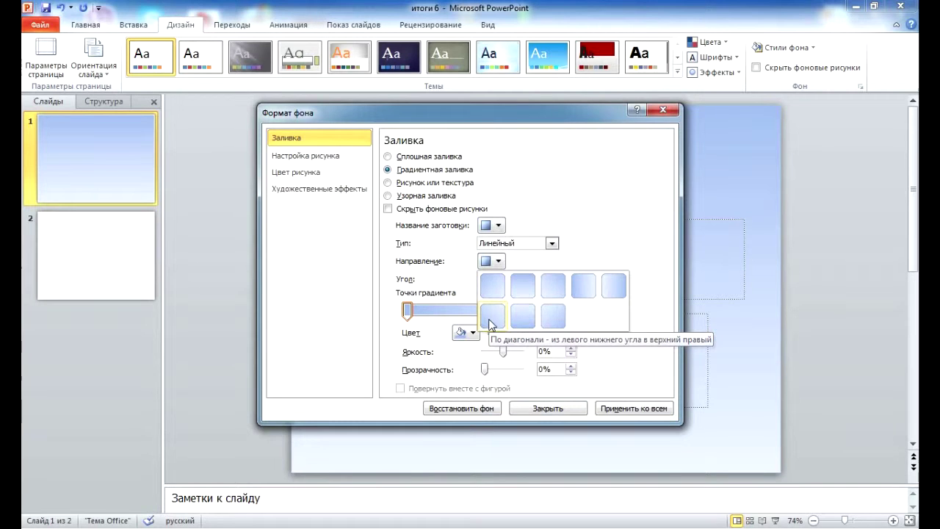
pyautogui.click(491, 324)
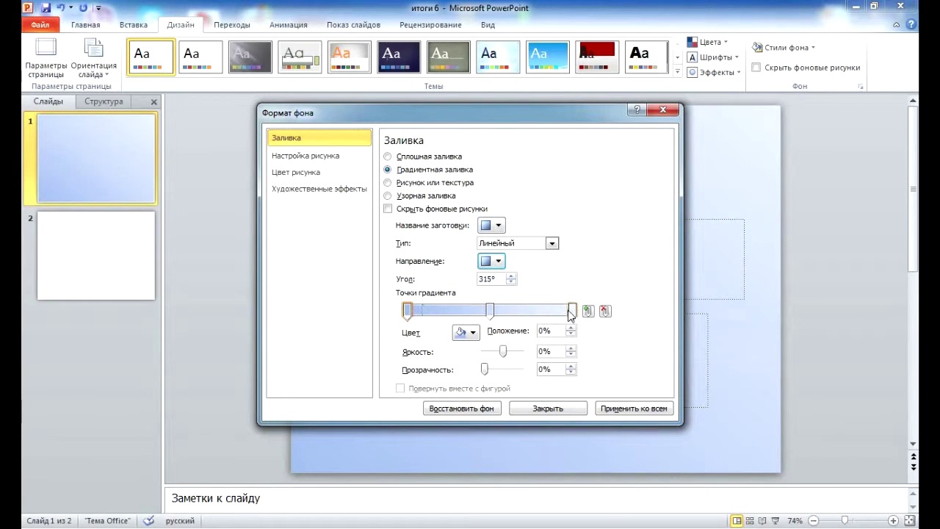
# - Set the gradient stops to dark purple and light aqua, and apply to all slides
pyautogui.click(409, 311)
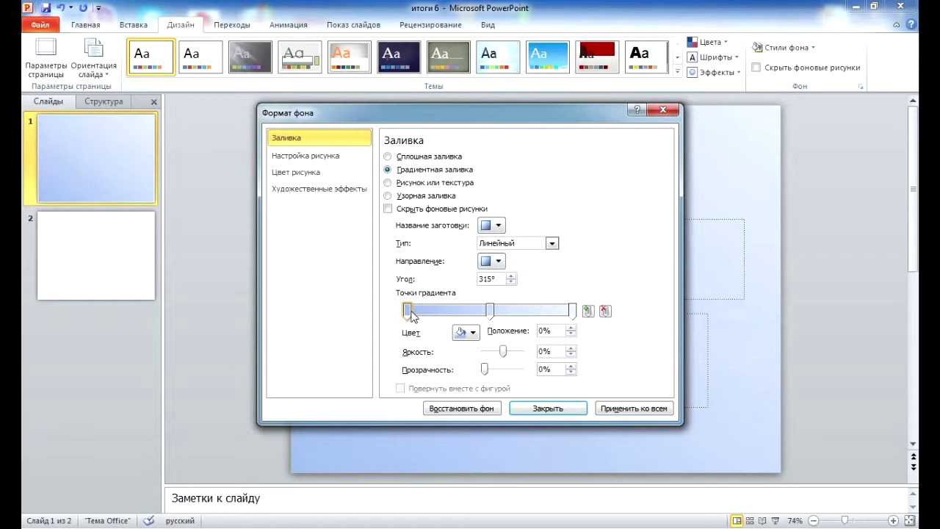
pyautogui.click(470, 334)
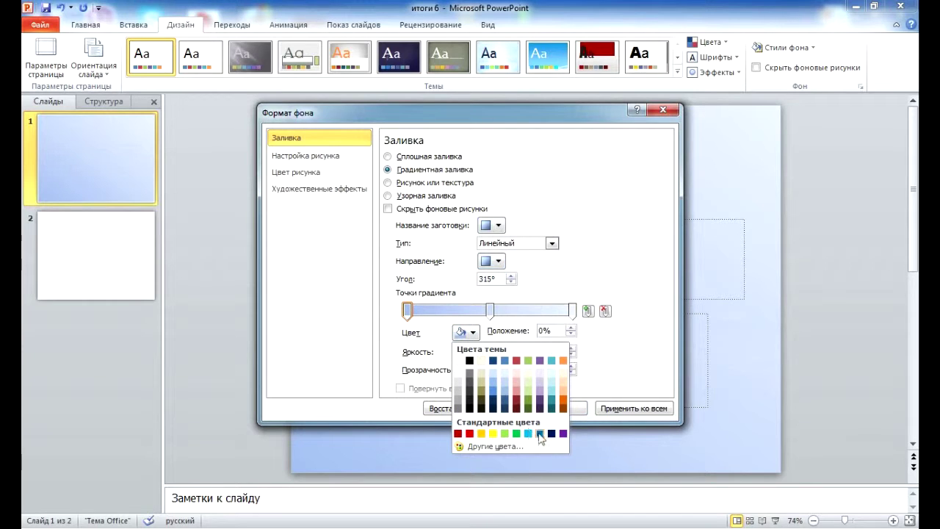
pyautogui.click(540, 397)
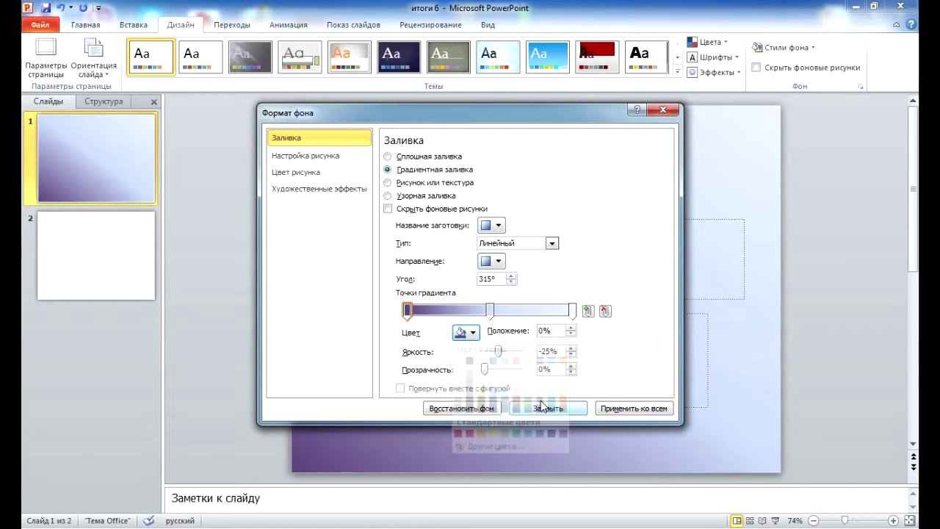
pyautogui.click(572, 311)
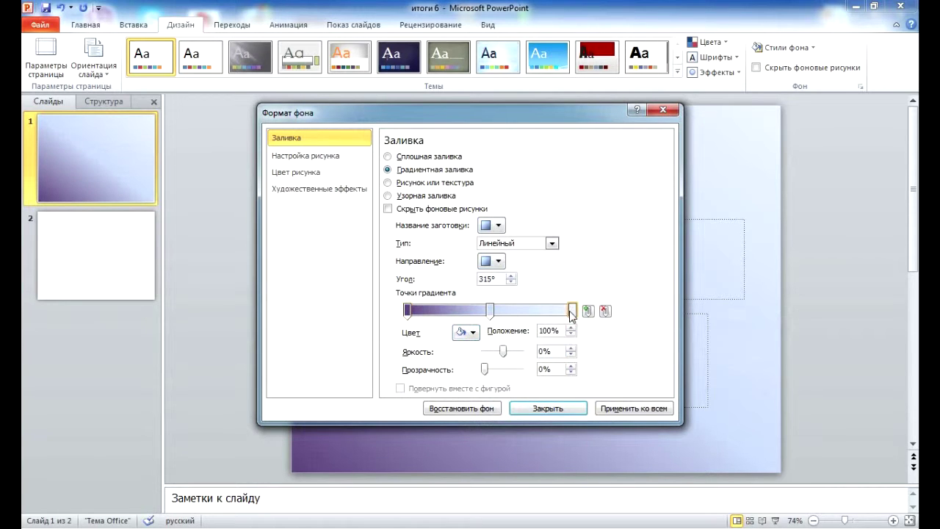
pyautogui.click(470, 332)
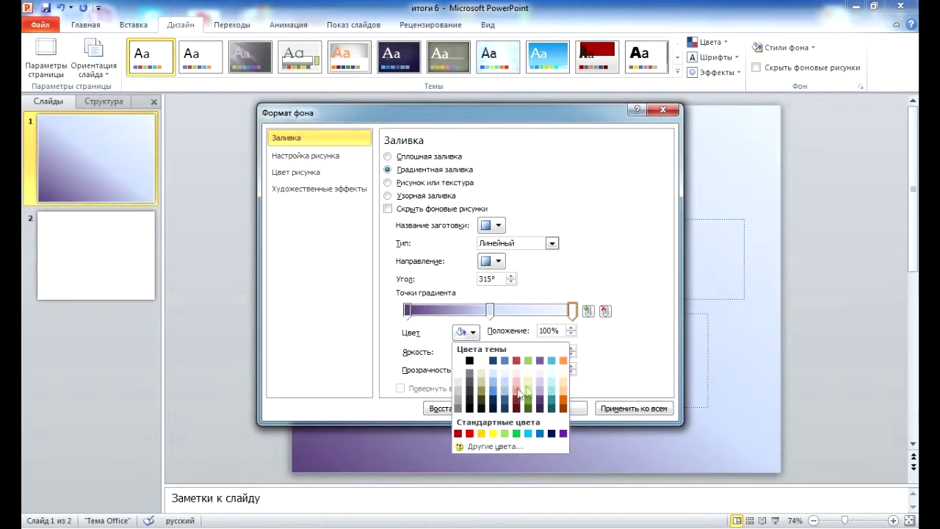
pyautogui.click(553, 388)
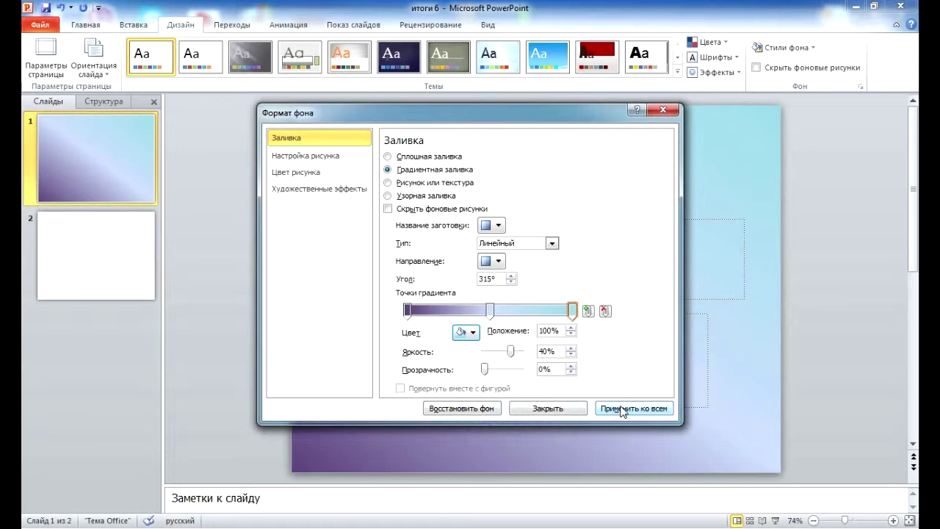
pyautogui.click(622, 409)
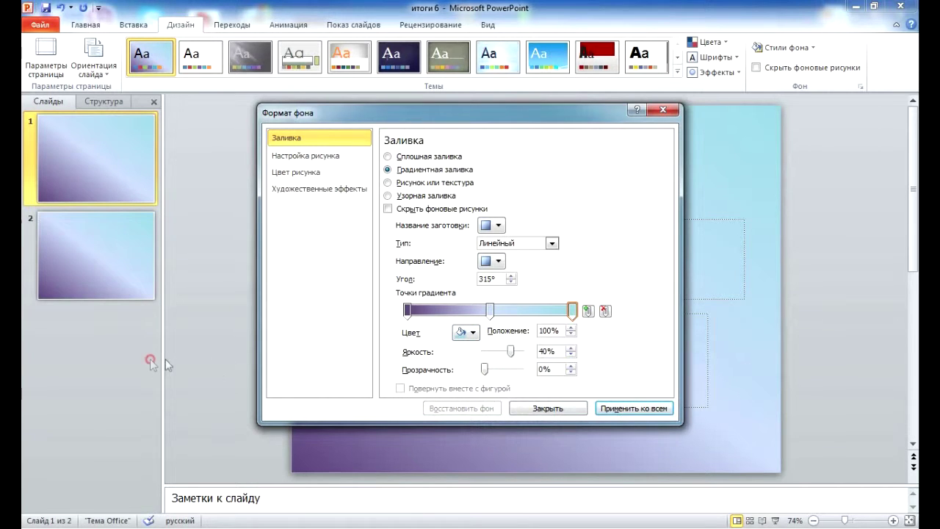
pyautogui.click(663, 110)
pyautogui.rightClick(71, 343)
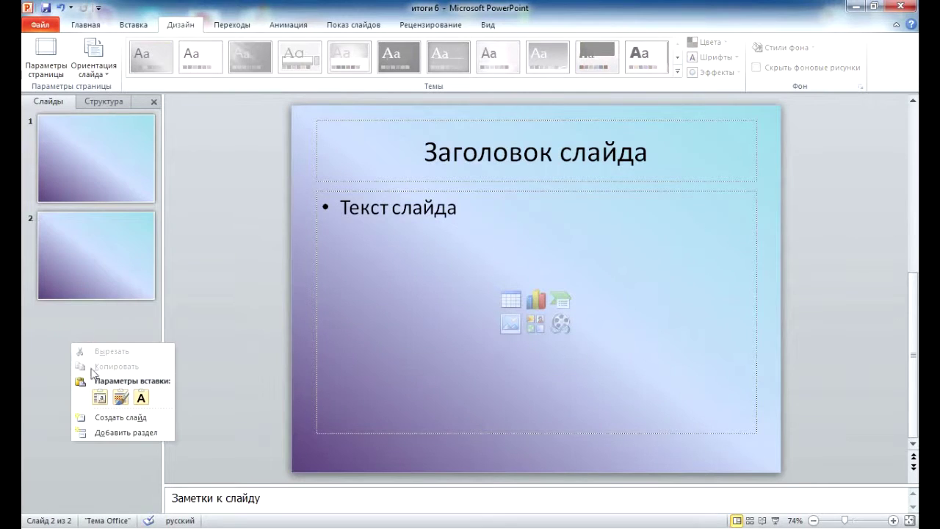
# - Add a third gradient-background slide and return to slide 1
pyautogui.click(109, 416)
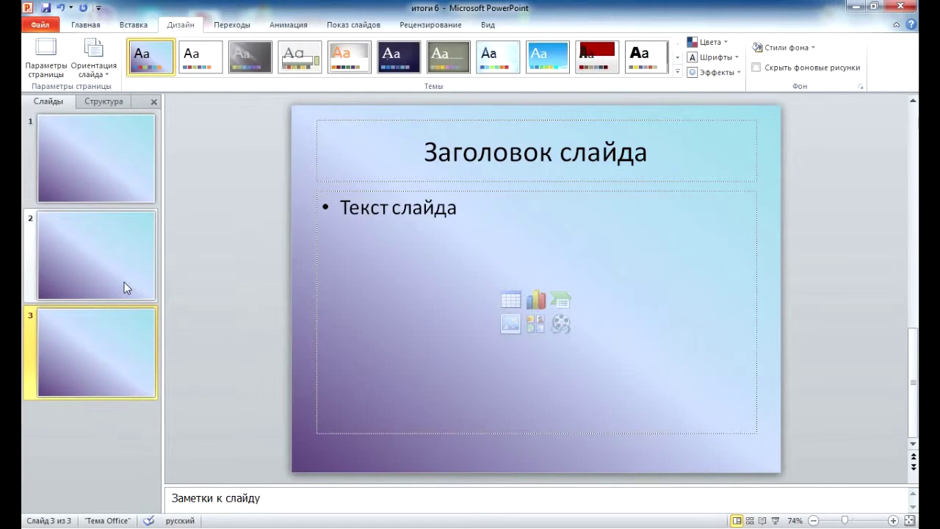
pyautogui.click(101, 191)
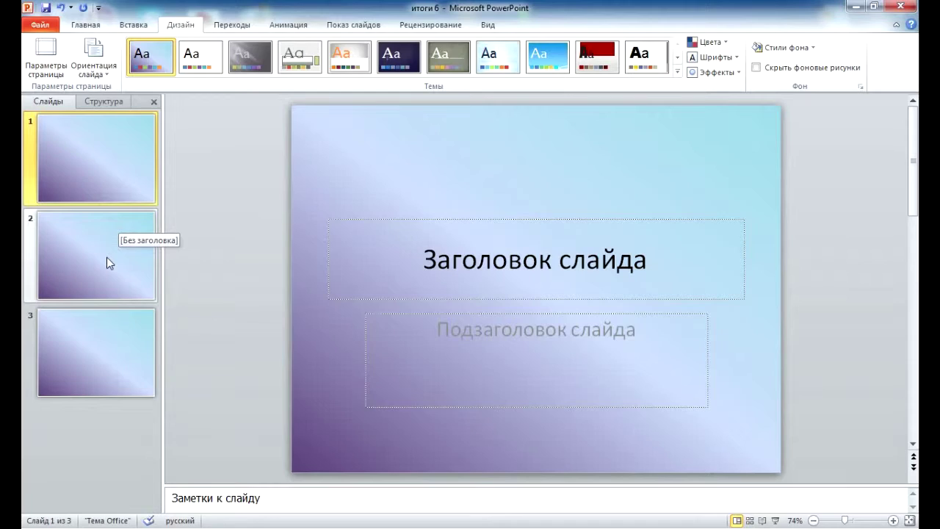
pyautogui.click(103, 220)
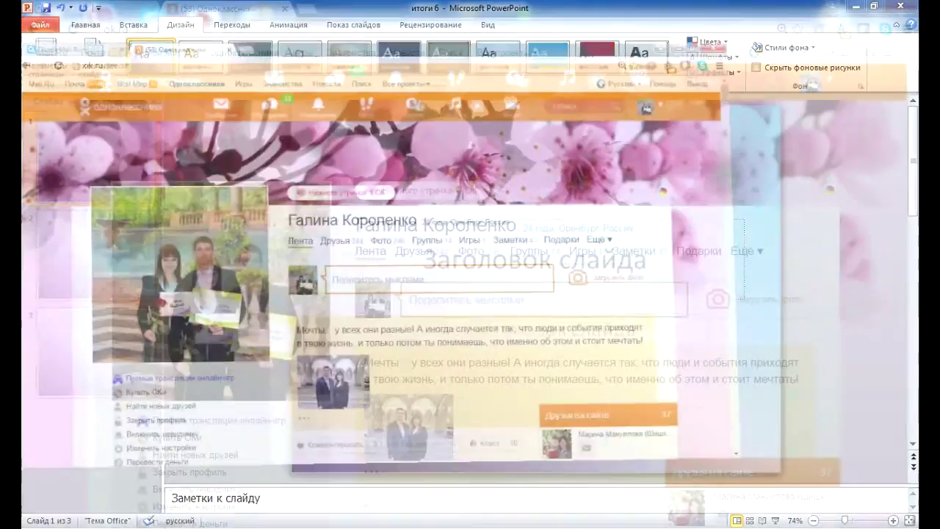
# - Search Mail.Ru images for 'цветы' and browse the results
pyautogui.click(85, 7)
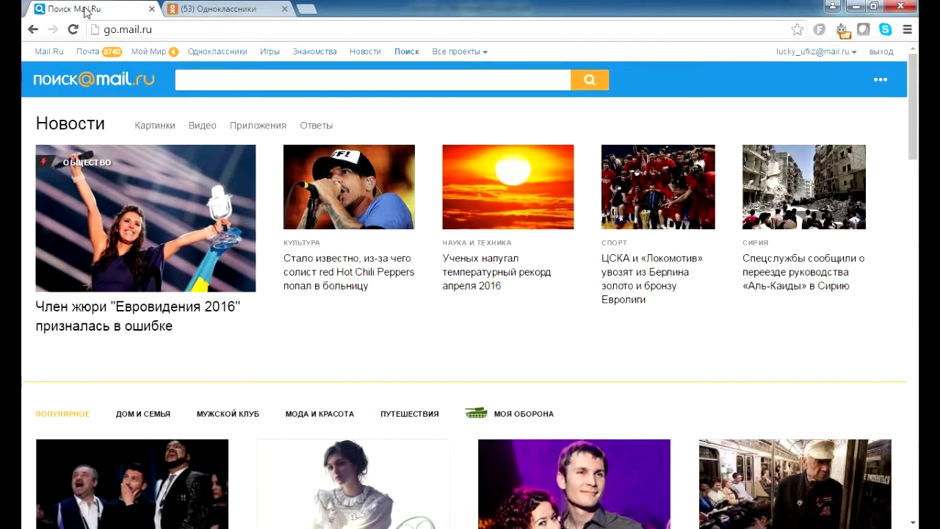
pyautogui.click(249, 85)
pyautogui.write('ц')
pyautogui.write('веты')
pyautogui.press('Return')
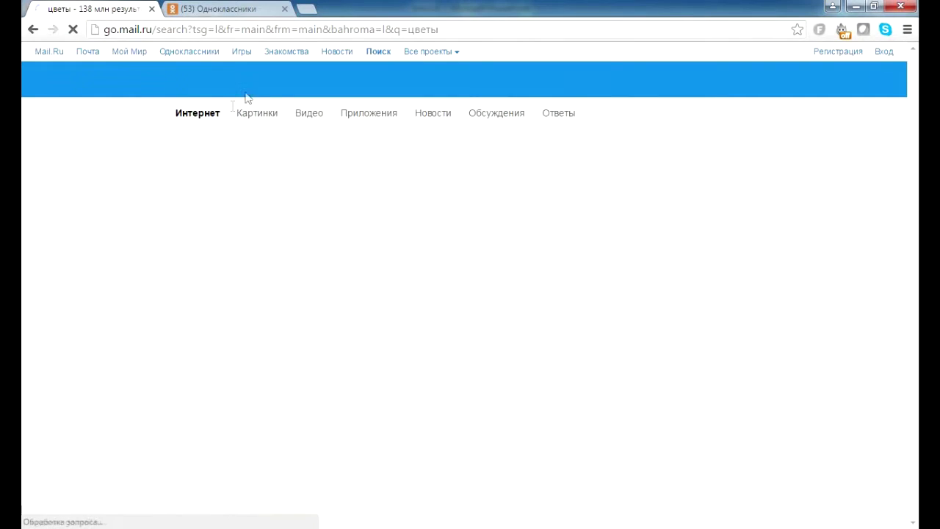
pyautogui.click(241, 118)
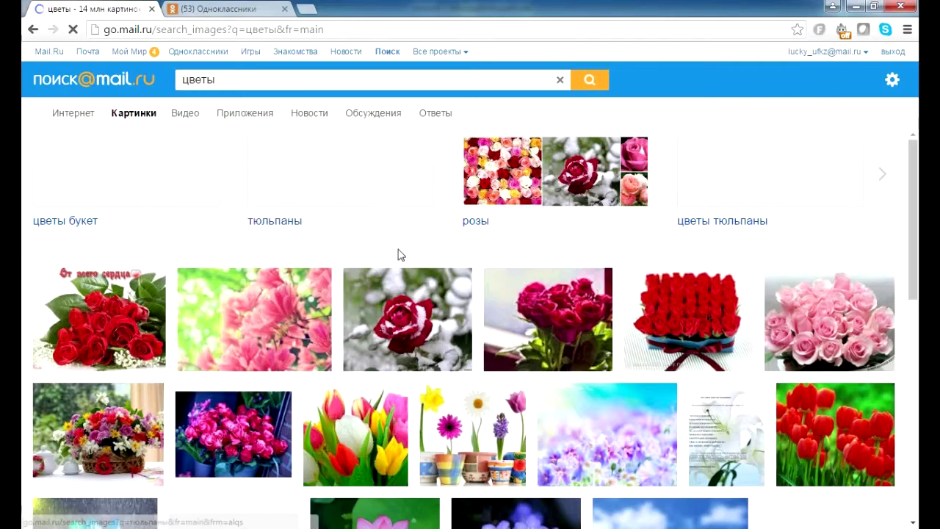
pyautogui.scroll(-3, 400, 255)
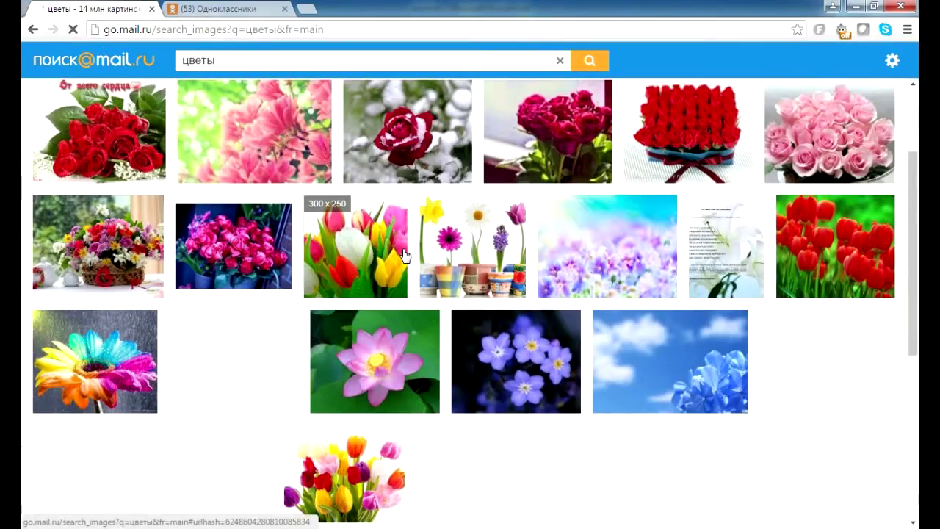
pyautogui.scroll(-2, 403, 255)
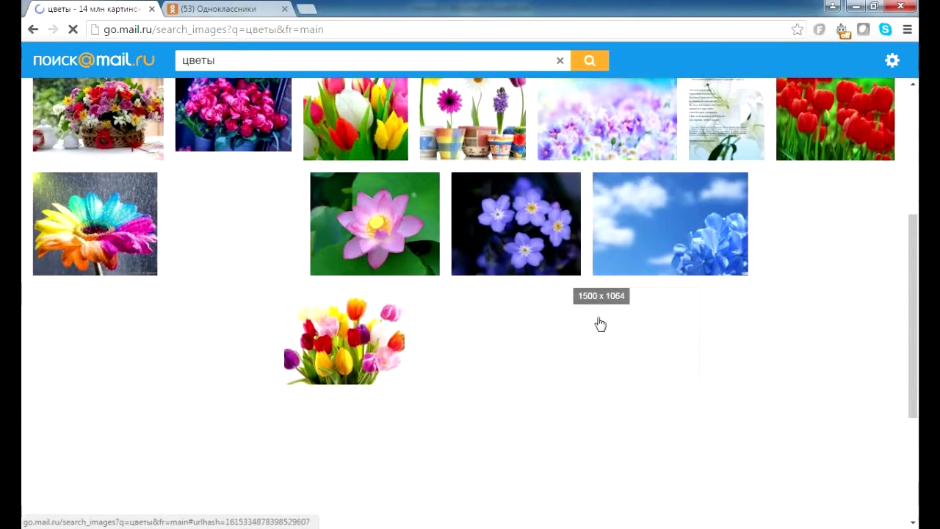
pyautogui.scroll(-2, 601, 324)
pyautogui.scroll(5, 601, 324)
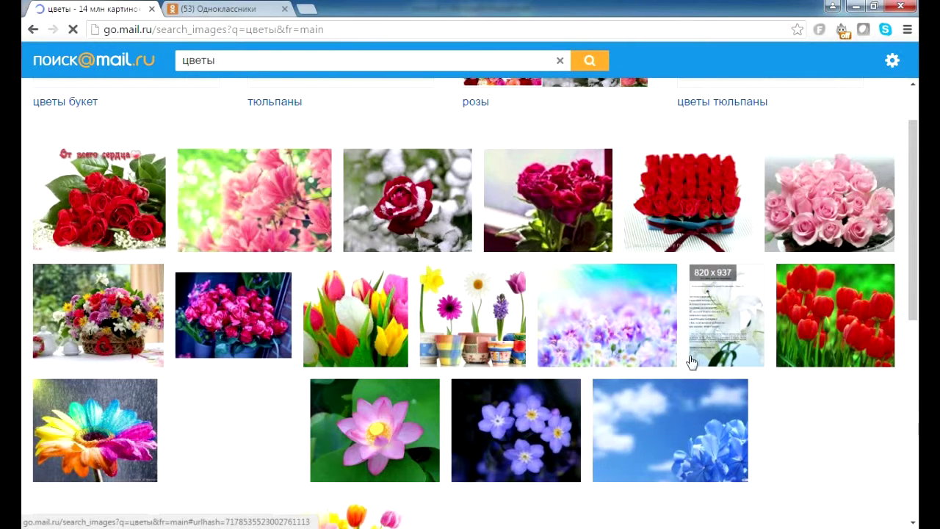
pyautogui.scroll(2, 690, 360)
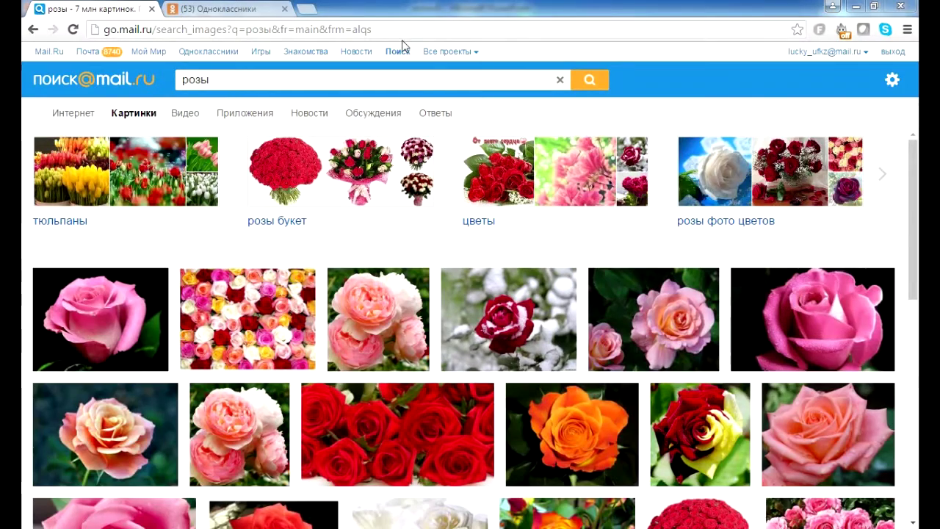
# - Open the full-size multicoloured roses photo and copy it to the clipboard
pyautogui.click(263, 307)
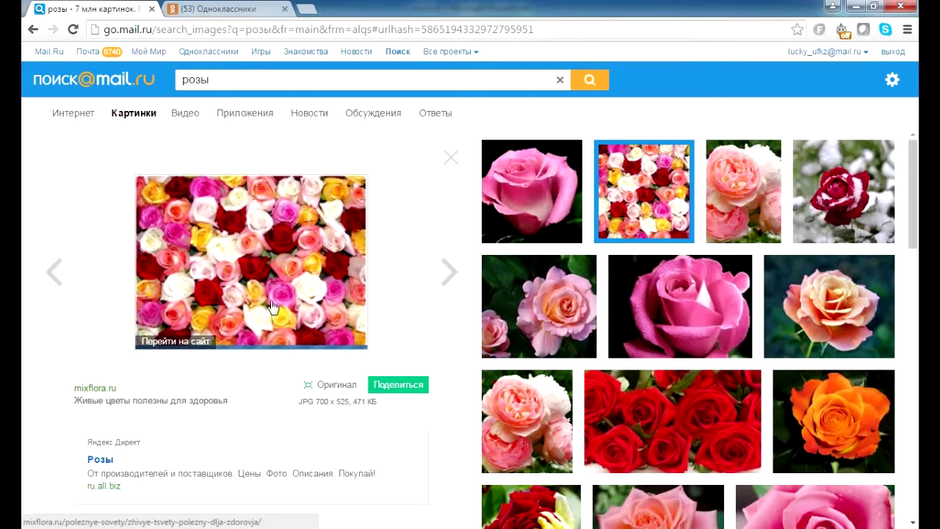
pyautogui.click(328, 385)
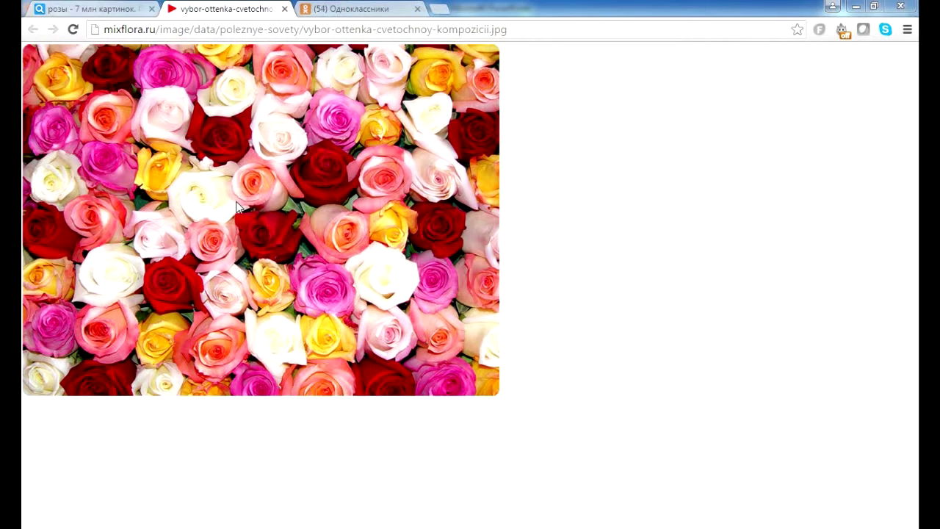
pyautogui.rightClick(236, 201)
pyautogui.click(277, 244)
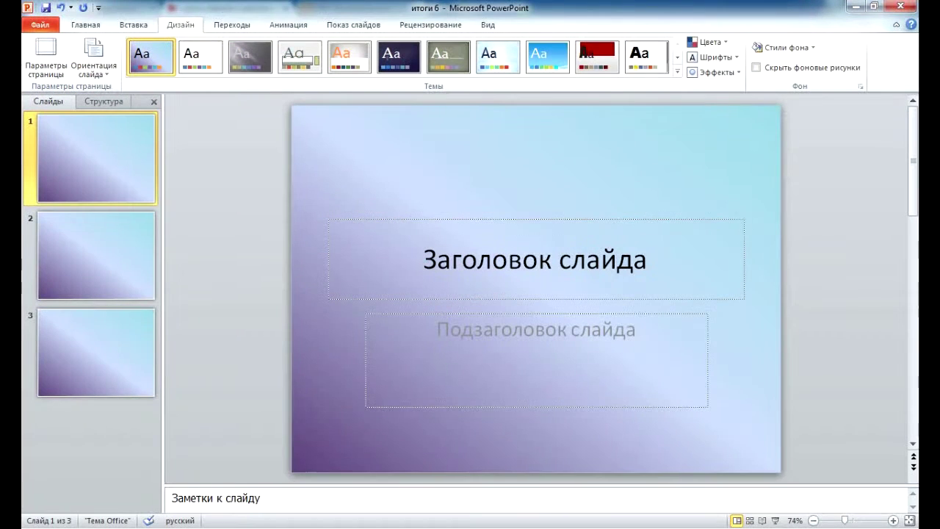
# - Paste the roses photo onto slide 1 keeping its source formatting
pyautogui.rightClick(698, 161)
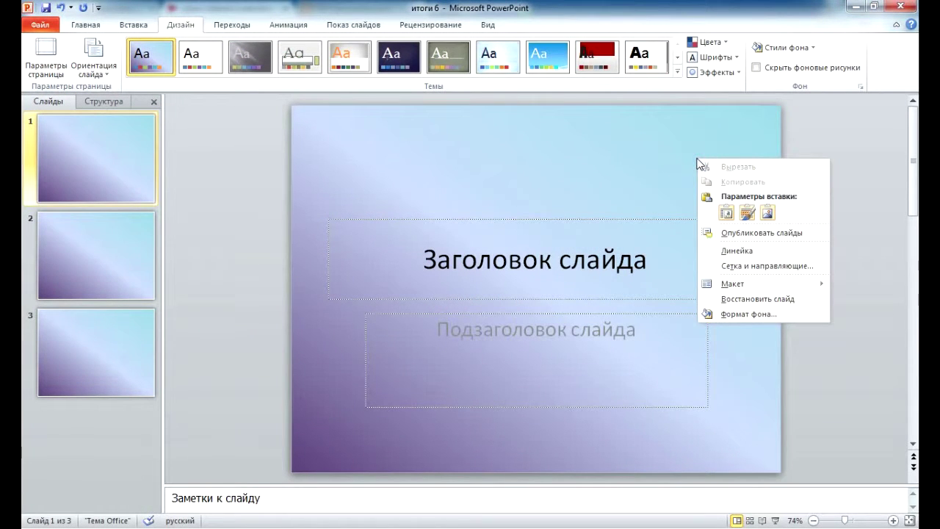
pyautogui.click(747, 213)
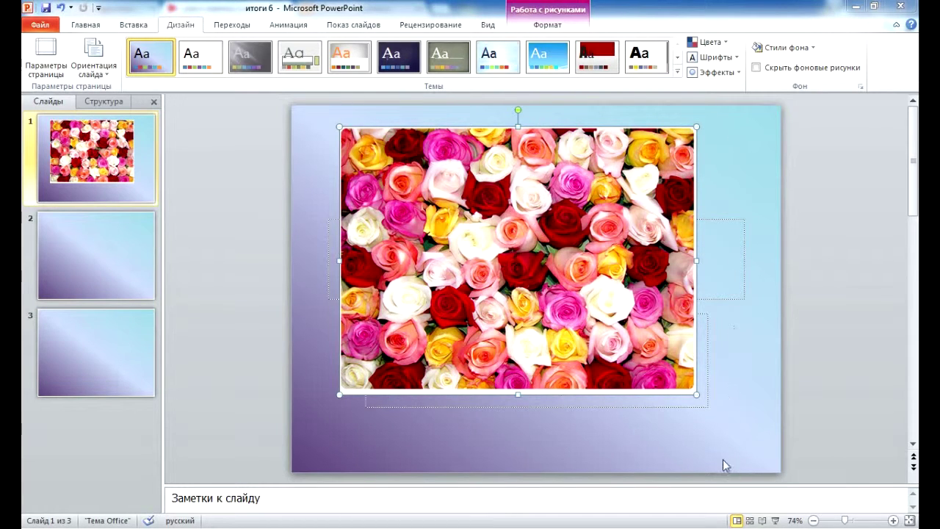
pyautogui.click(542, 26)
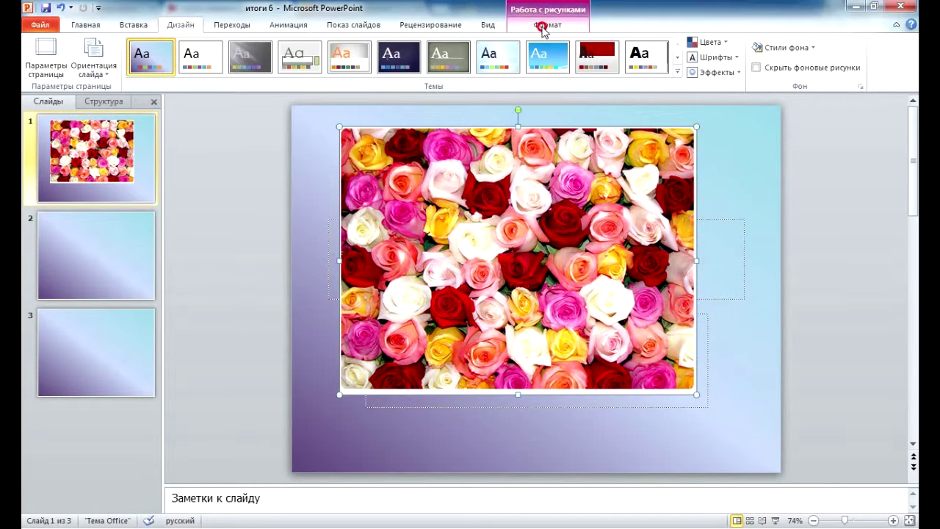
pyautogui.click(564, 28)
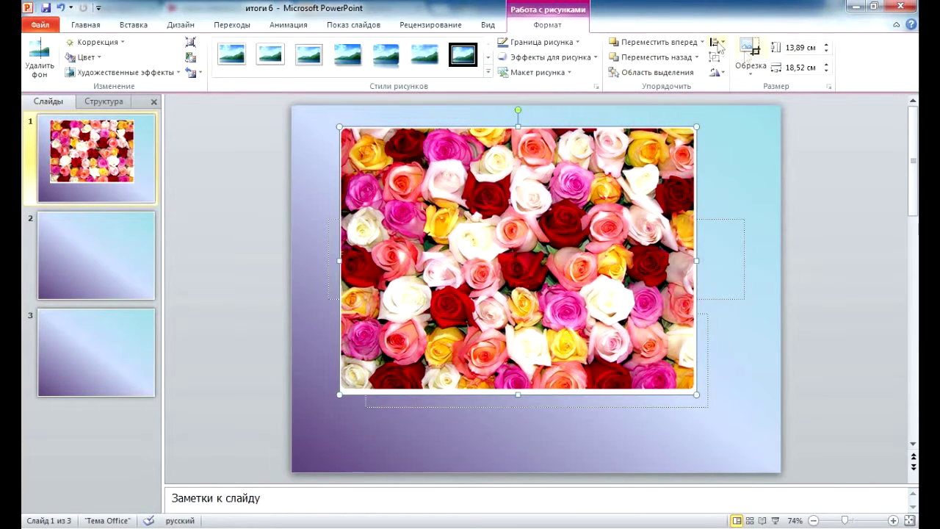
pyautogui.click(758, 76)
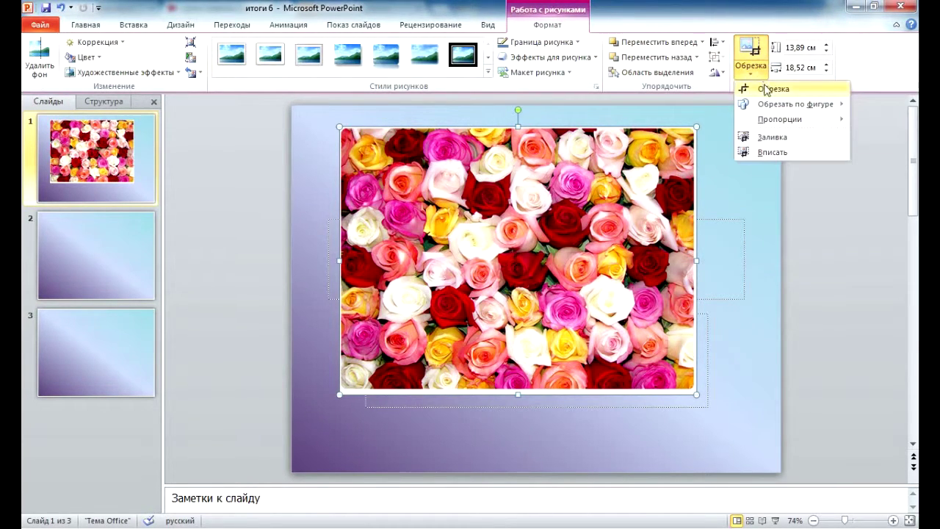
# - Crop the roses photo slightly on all four sides to 13,17 × 17,78 cm
pyautogui.click(767, 90)
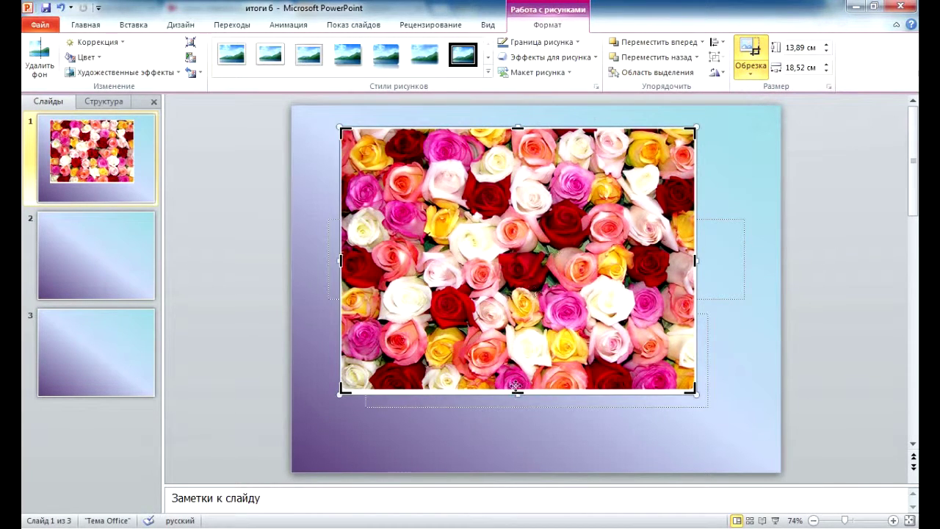
pyautogui.moveTo(518, 394); pyautogui.dragTo(517, 383)
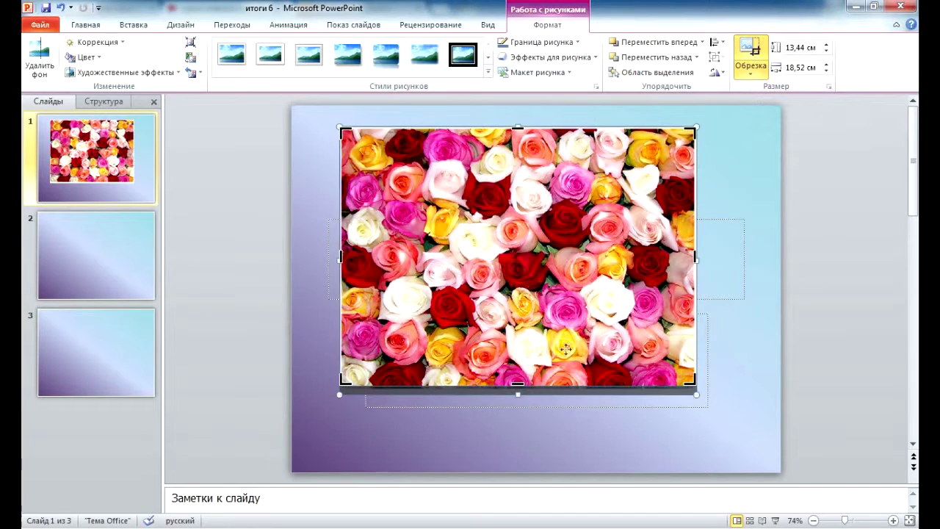
pyautogui.moveTo(696, 257); pyautogui.dragTo(687, 257)
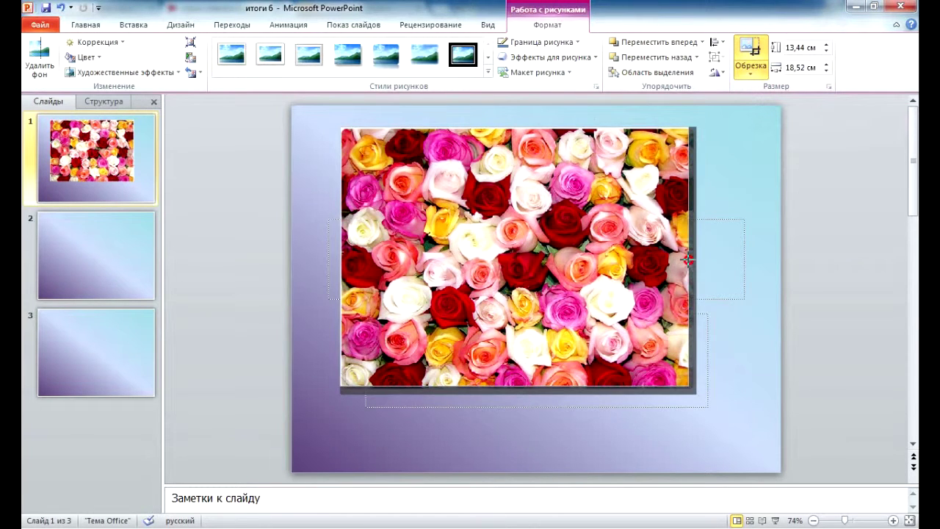
pyautogui.moveTo(340, 257); pyautogui.dragTo(346, 256)
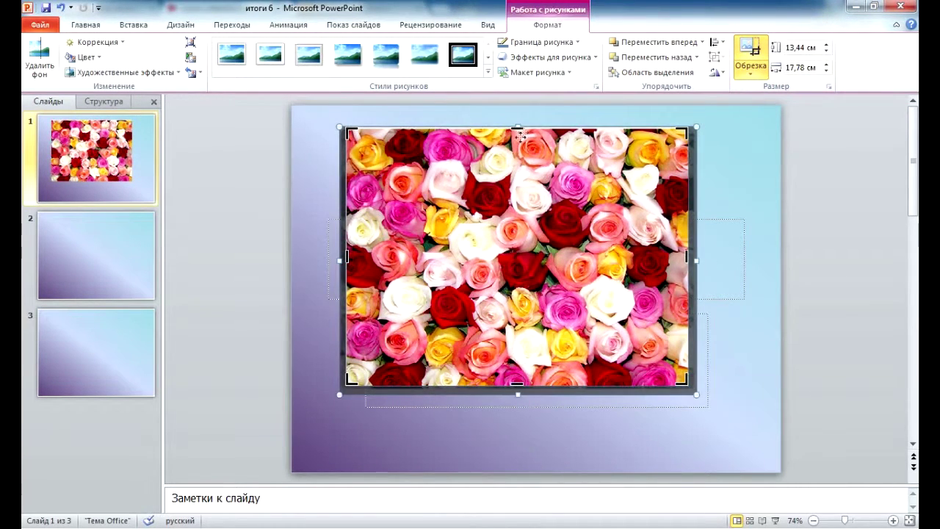
pyautogui.moveTo(518, 130); pyautogui.dragTo(517, 133)
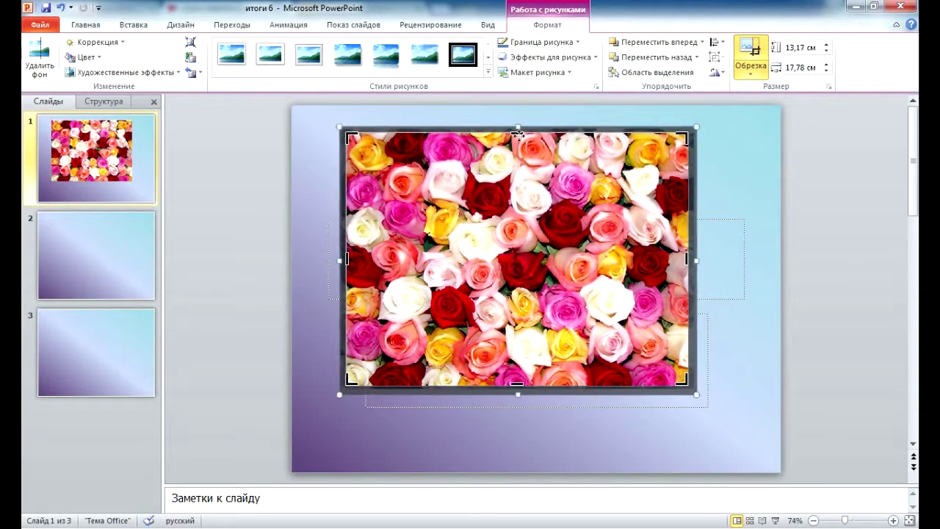
pyautogui.click(540, 443)
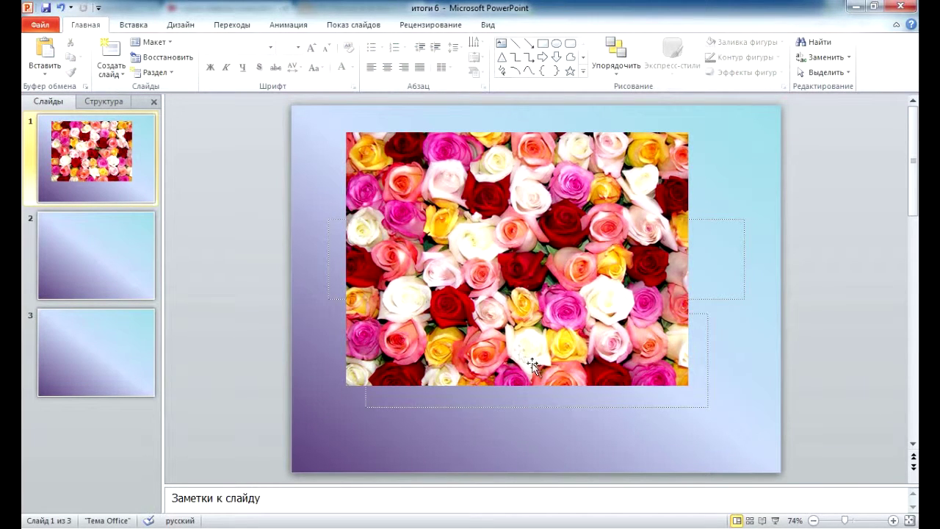
# - Shrink the roses picture to about 5 × 7 cm, rotate it 90°, and place it top-right
pyautogui.click(501, 343)
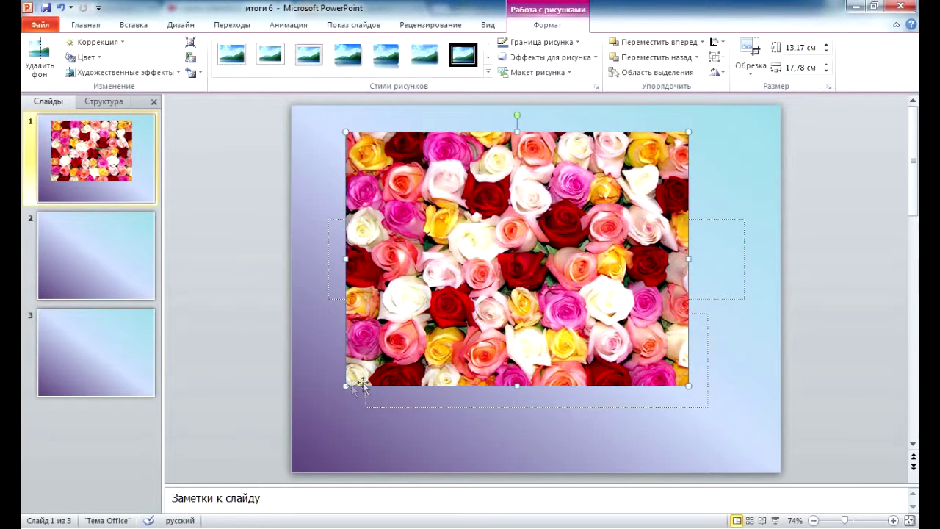
pyautogui.moveTo(346, 386); pyautogui.dragTo(560, 228)
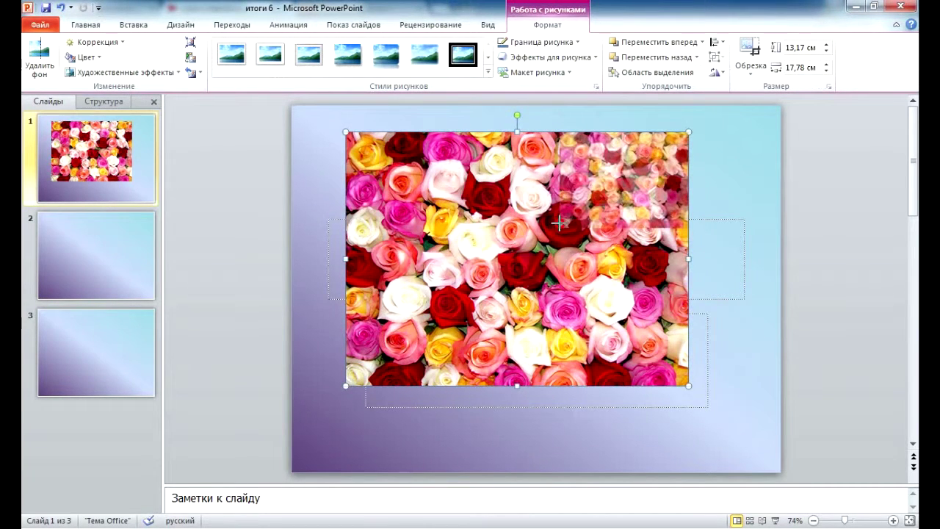
pyautogui.moveTo(577, 184); pyautogui.dragTo(577, 217)
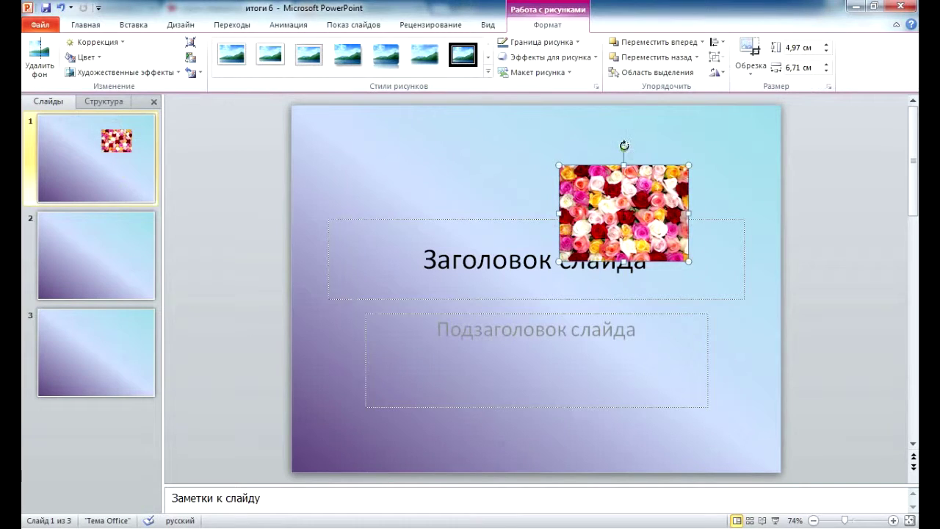
pyautogui.moveTo(624, 145); pyautogui.dragTo(690, 213)
pyautogui.moveTo(648, 235); pyautogui.dragTo(733, 198)
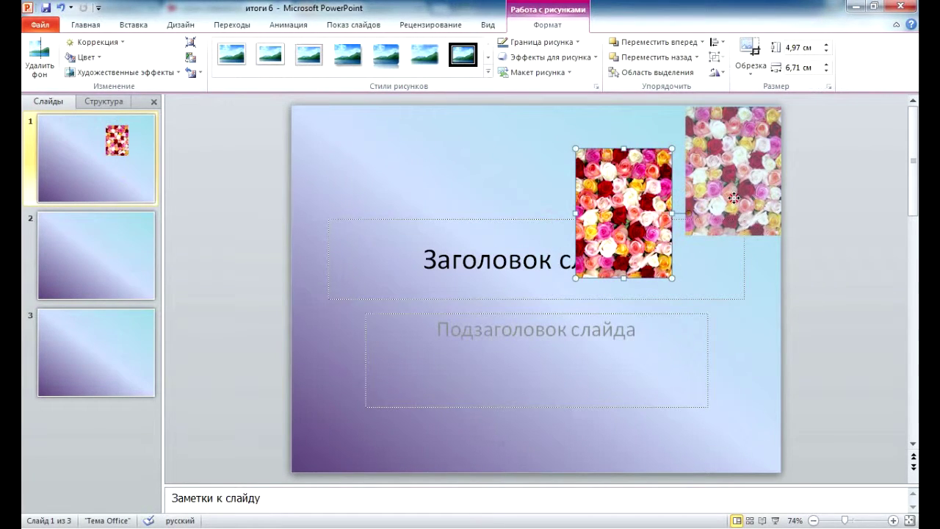
pyautogui.moveTo(733, 195); pyautogui.dragTo(731, 198)
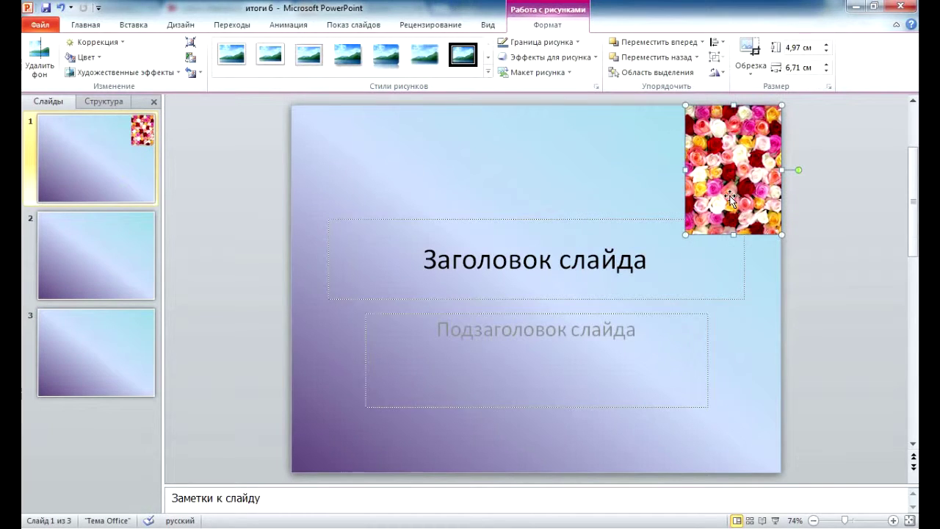
# - Paste two copies of the roses picture stacked below it down the right edge
pyautogui.rightClick(730, 199)
pyautogui.click(743, 219)
pyautogui.rightClick(742, 315)
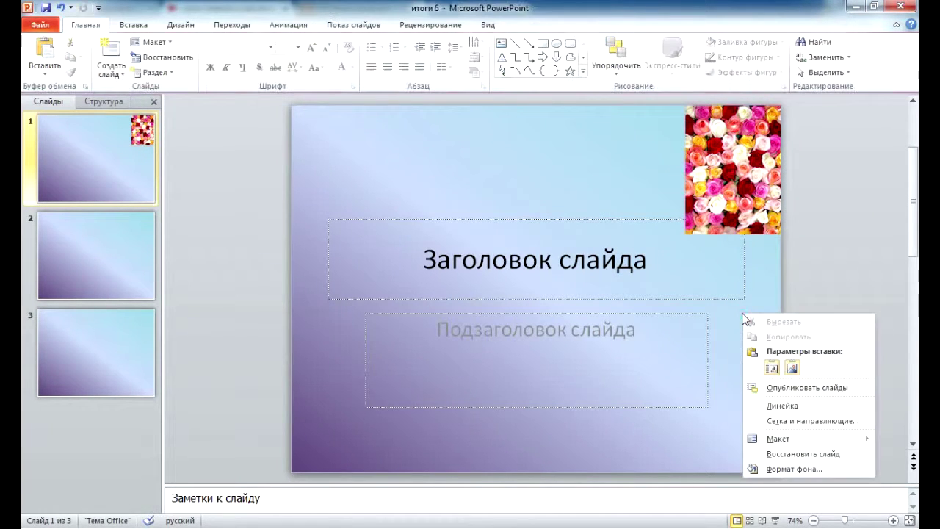
pyautogui.click(791, 365)
pyautogui.moveTo(534, 298); pyautogui.dragTo(726, 310)
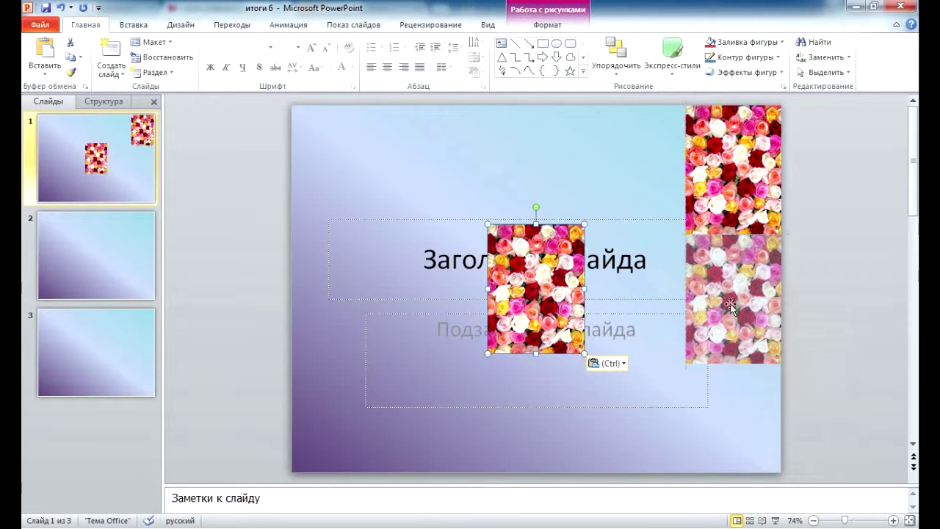
pyautogui.moveTo(726, 310); pyautogui.dragTo(730, 311)
pyautogui.click(732, 425)
pyautogui.rightClick(731, 424)
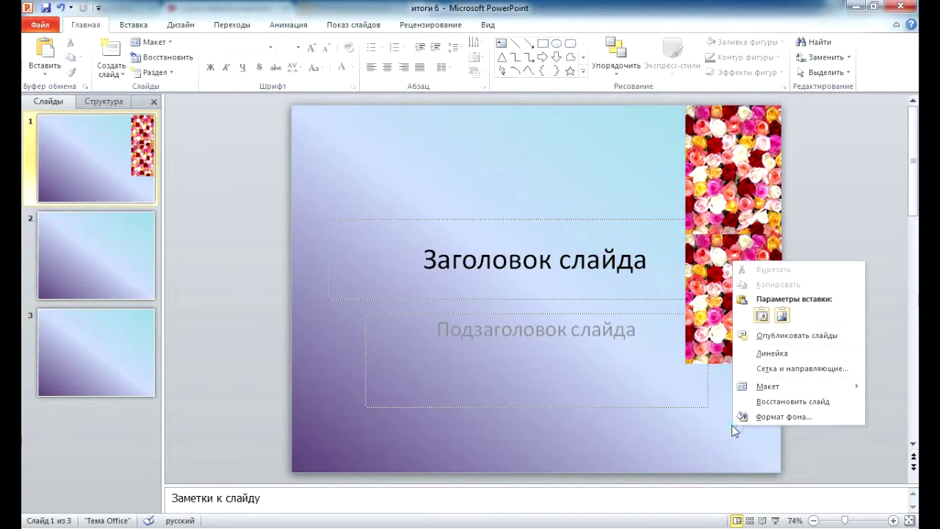
pyautogui.click(773, 321)
pyautogui.moveTo(543, 300); pyautogui.dragTo(741, 429)
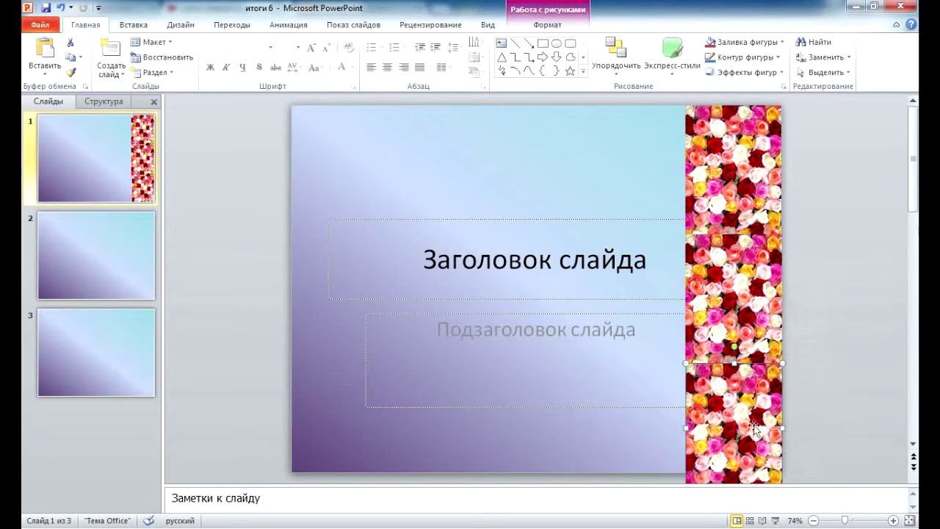
pyautogui.click(835, 392)
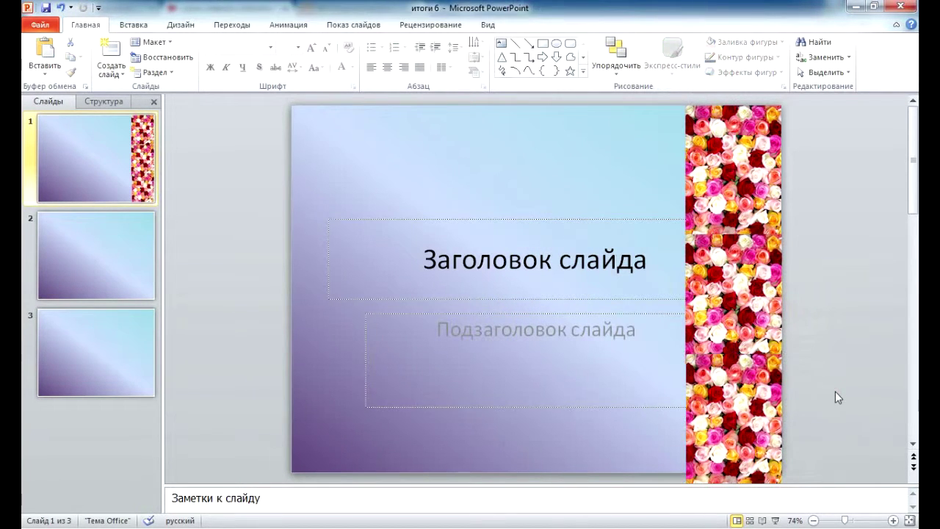
# - Crop the lowest roses picture flush with the slide's bottom edge
pyautogui.click(759, 459)
pyautogui.click(547, 24)
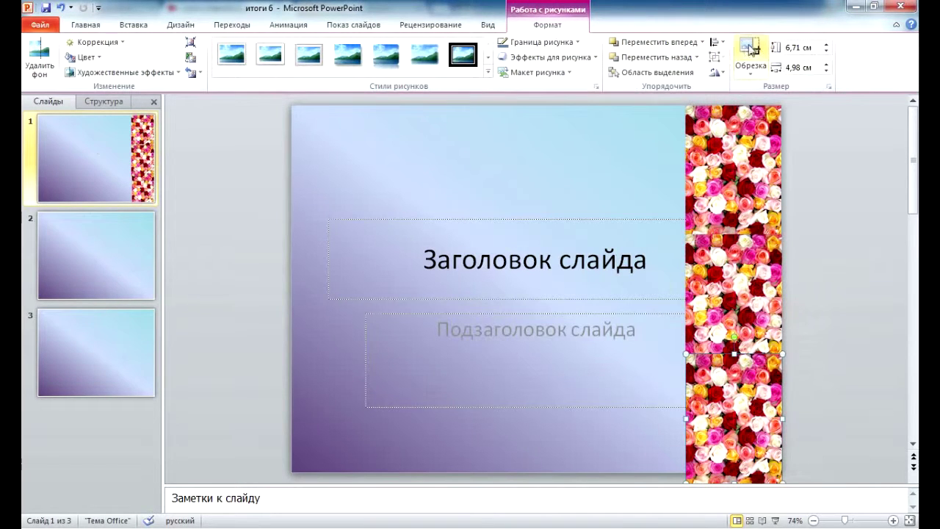
pyautogui.click(751, 53)
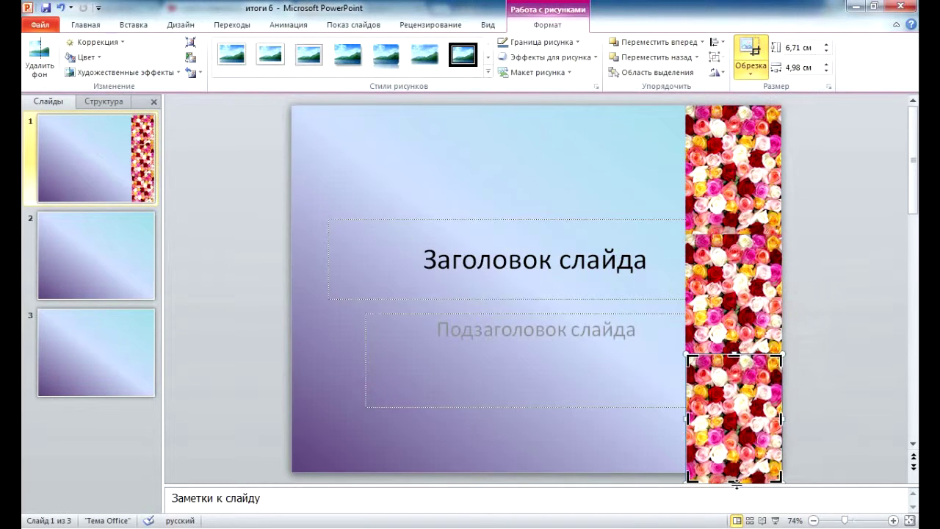
pyautogui.moveTo(736, 485); pyautogui.dragTo(735, 473)
pyautogui.click(802, 450)
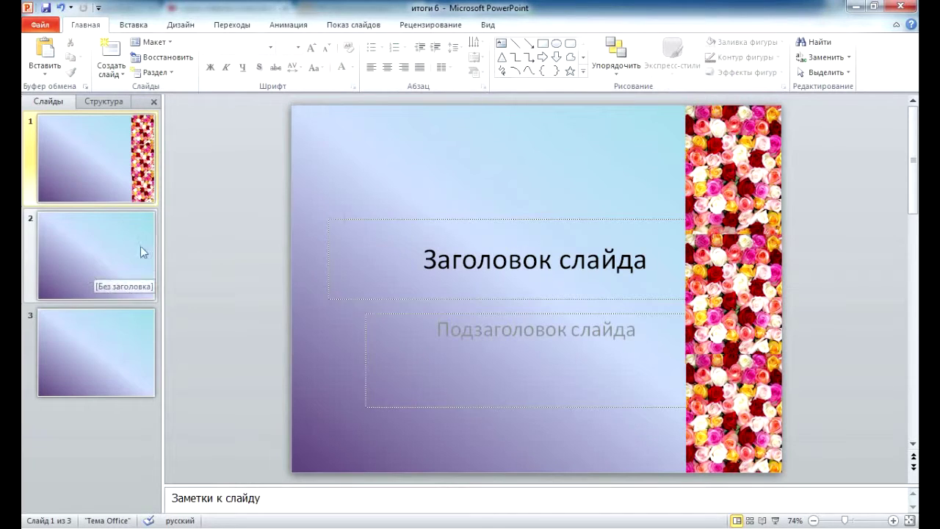
# - Change the first gradient stop to custom magenta 227/53/215 and apply it to all slides
pyautogui.rightClick(58, 172)
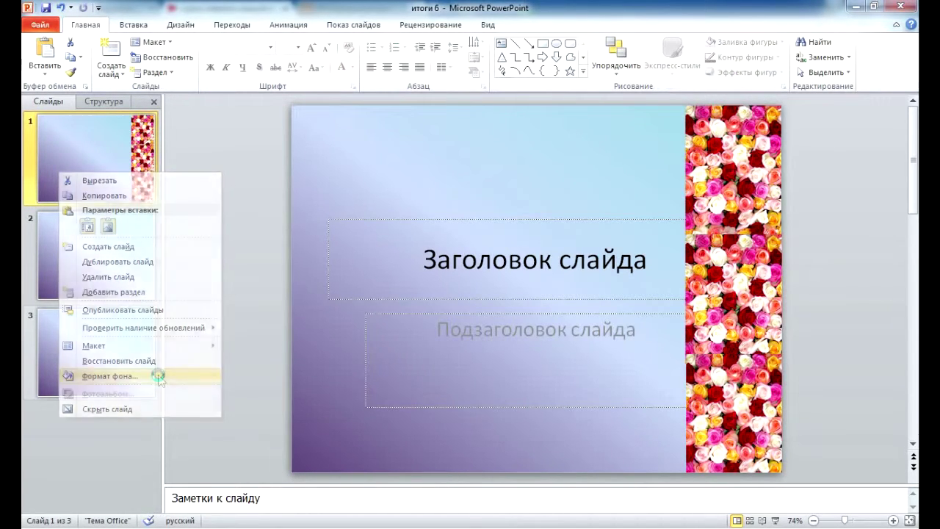
pyautogui.click(160, 376)
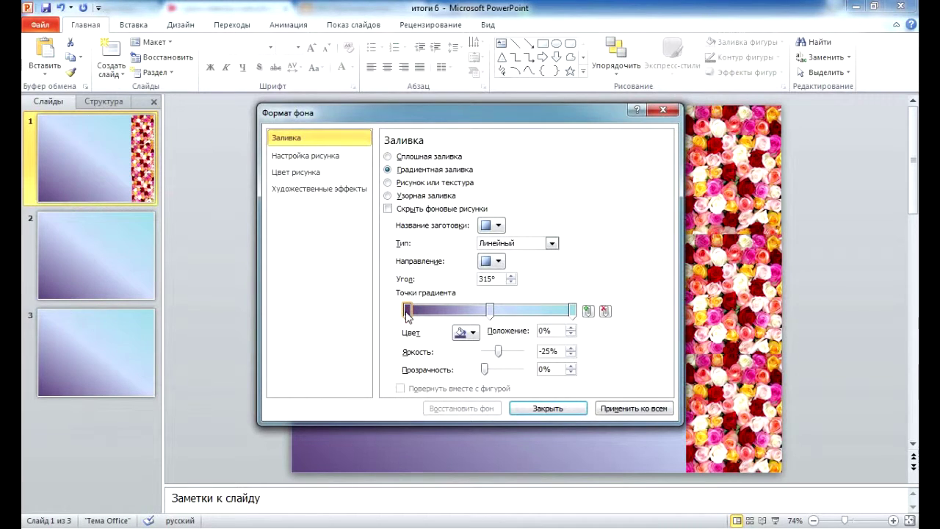
pyautogui.click(463, 332)
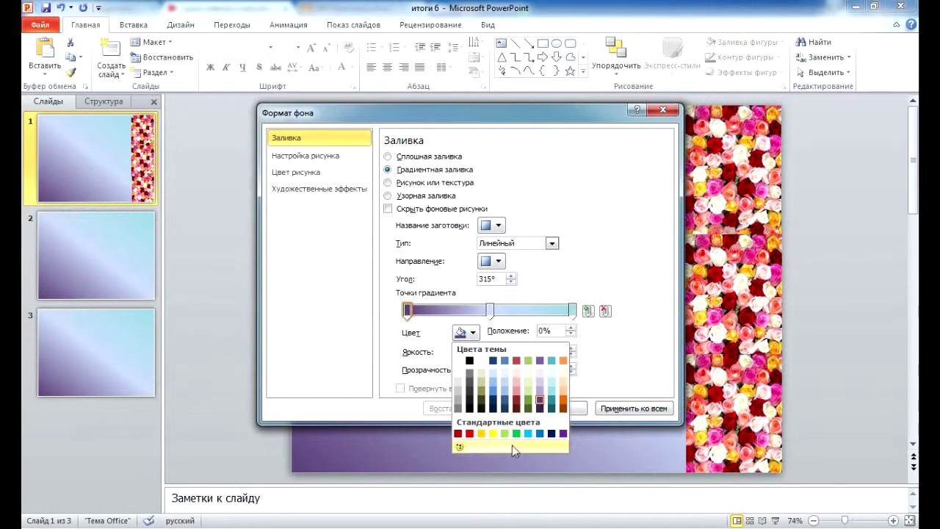
pyautogui.click(512, 445)
pyautogui.moveTo(455, 247); pyautogui.dragTo(471, 198)
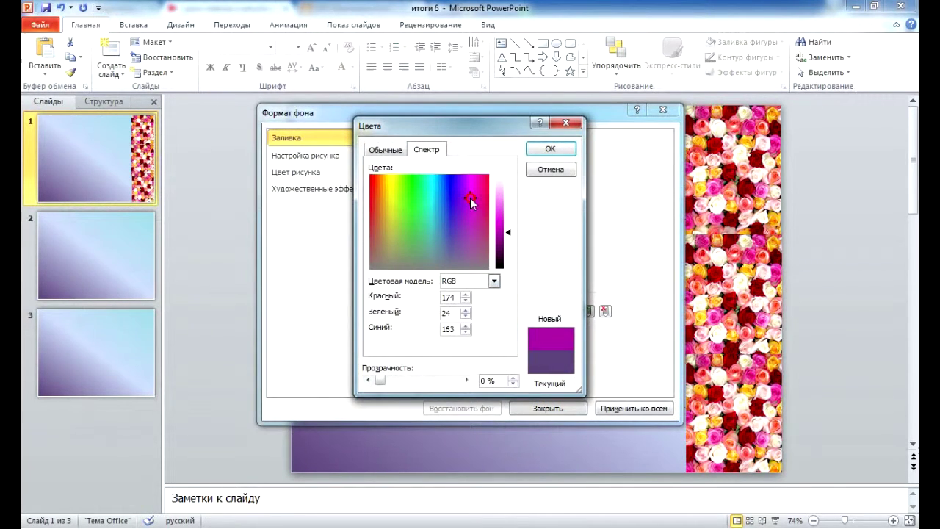
pyautogui.moveTo(508, 232); pyautogui.dragTo(508, 217)
pyautogui.click(554, 152)
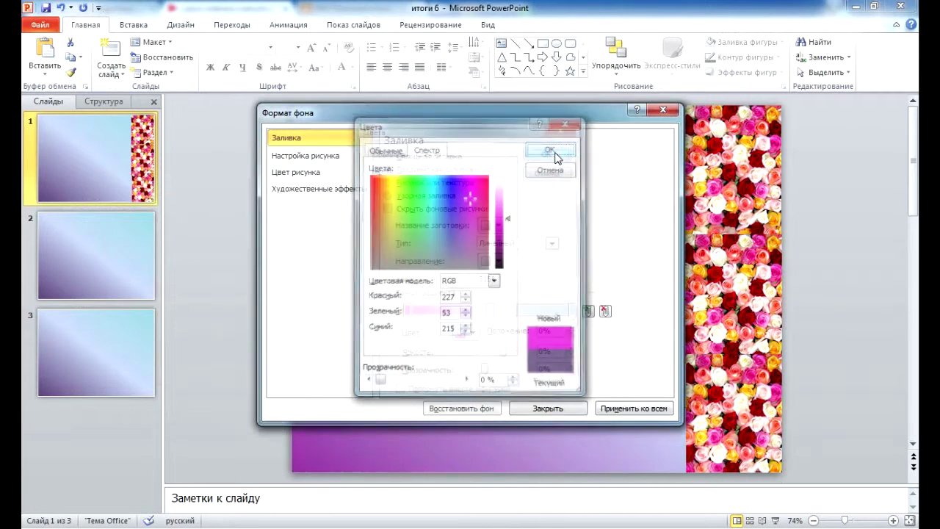
pyautogui.click(615, 406)
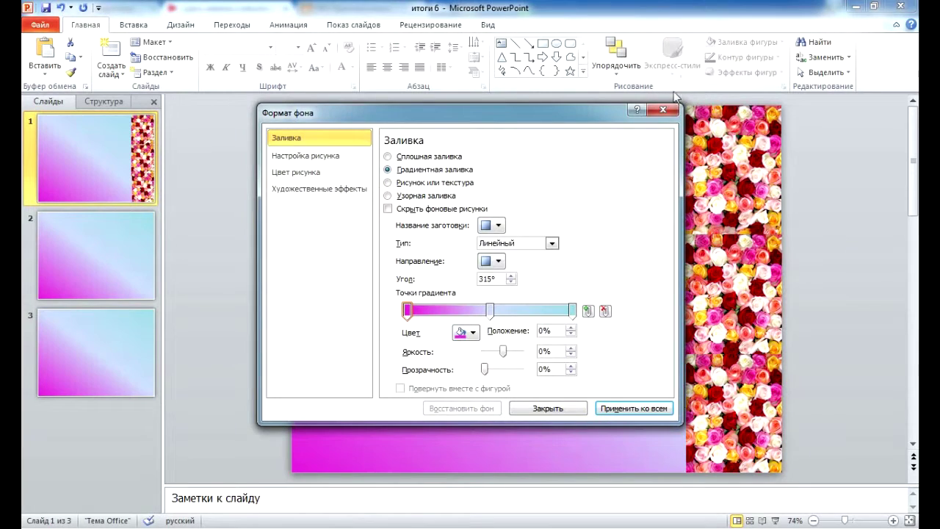
pyautogui.click(654, 111)
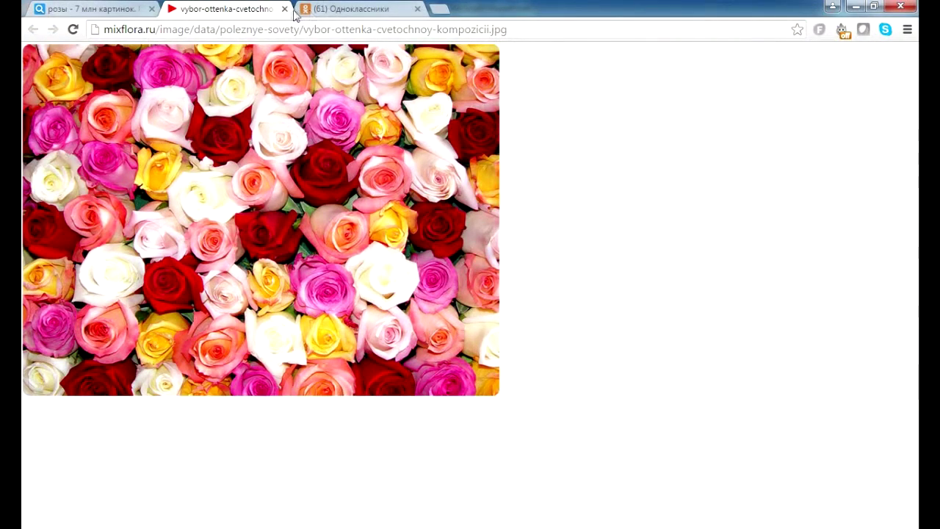
# - Replace the розы search with an image search for 'рамка для фото'
pyautogui.click(284, 9)
pyautogui.tripleClick(259, 83)
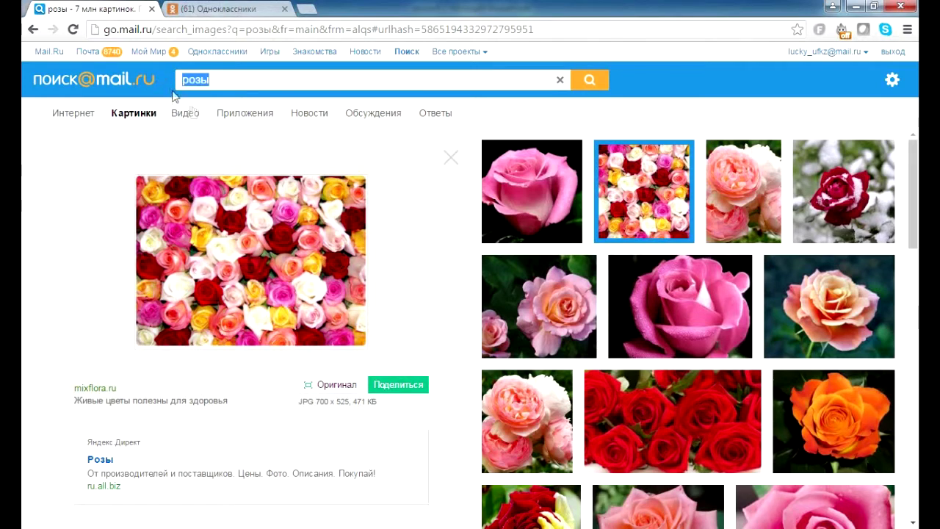
pyautogui.write('рамка ')
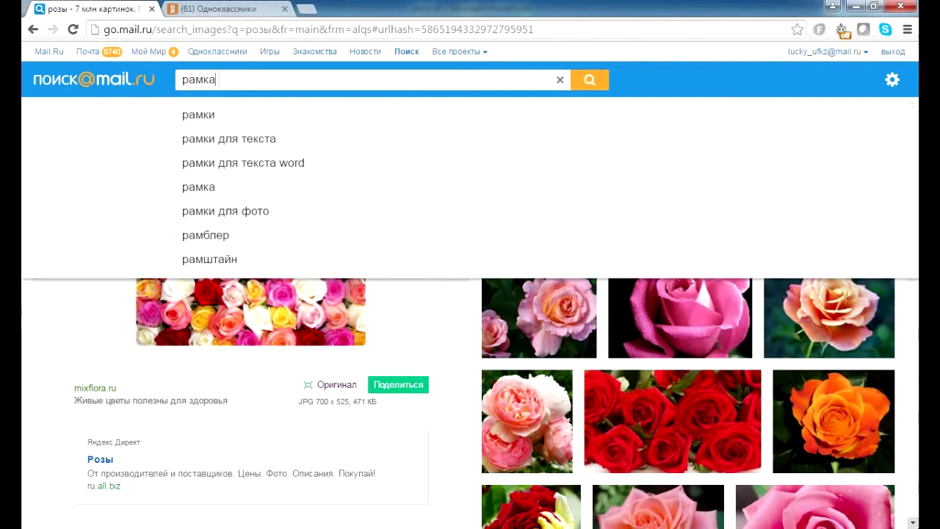
pyautogui.write('для')
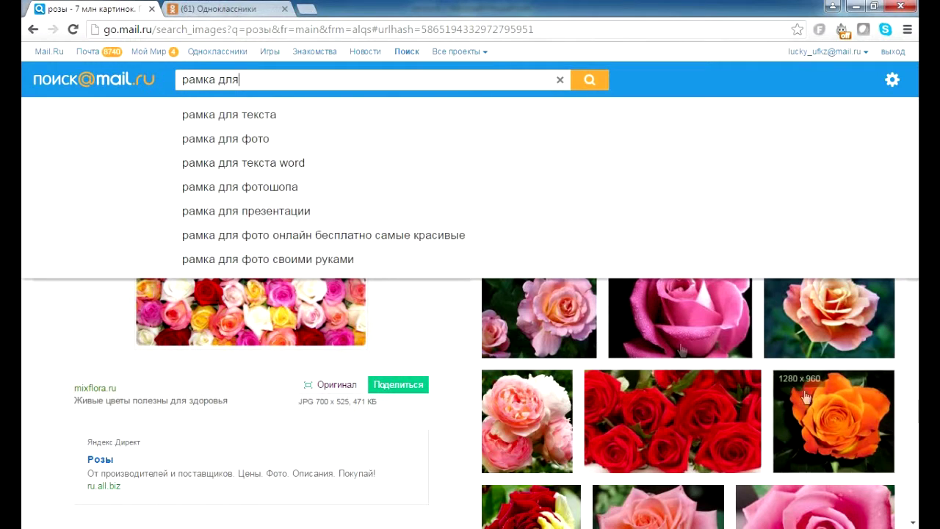
pyautogui.click(264, 142)
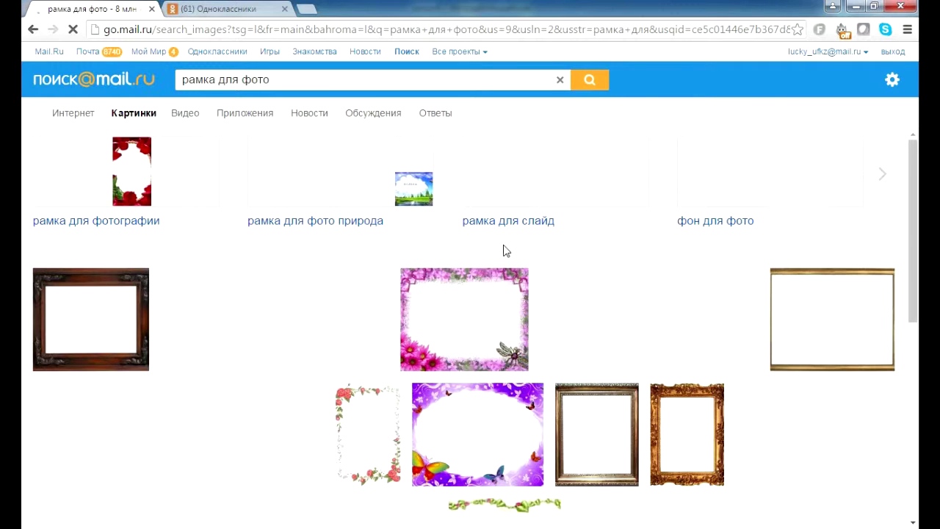
pyautogui.scroll(-3, 512, 259)
pyautogui.scroll(-1, 512, 259)
pyautogui.scroll(1, 512, 259)
pyautogui.scroll(3, 513, 259)
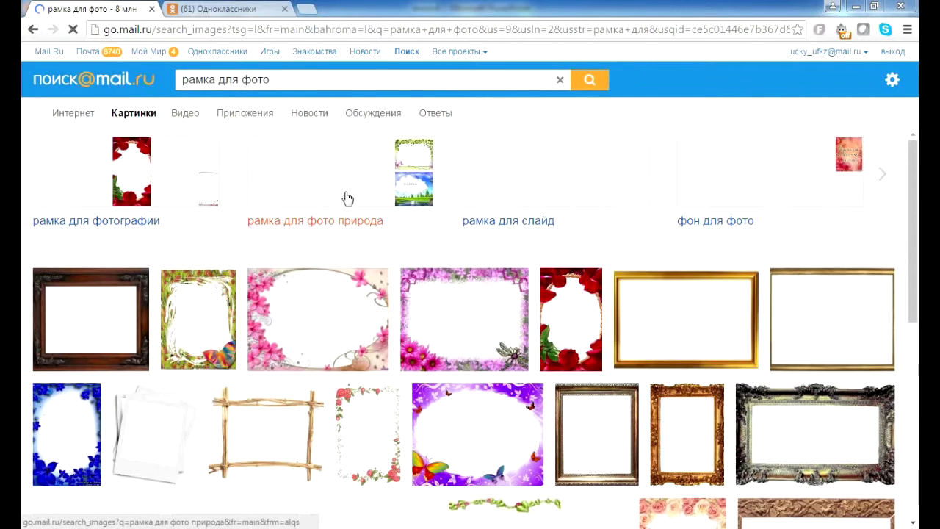
# - Open the pink floral oval frame at original size and copy the picture
pyautogui.click(326, 328)
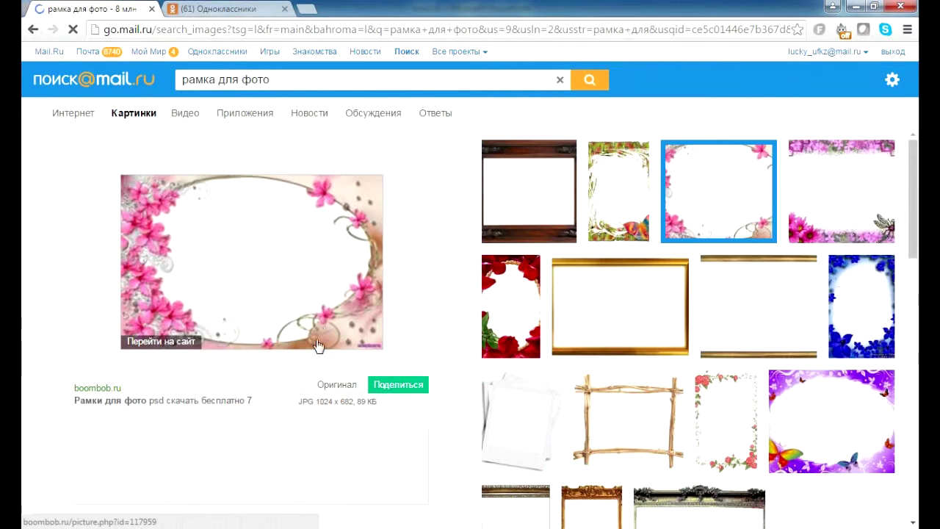
pyautogui.click(342, 387)
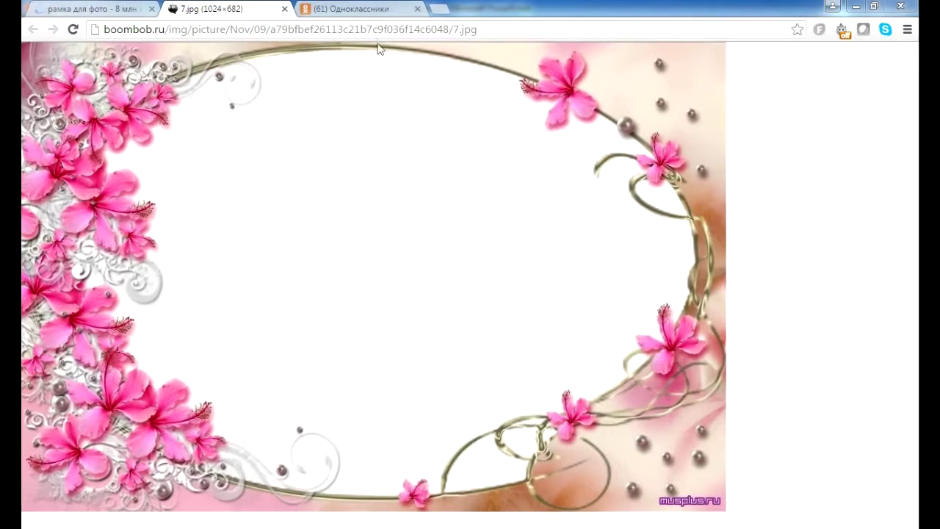
pyautogui.rightClick(374, 300)
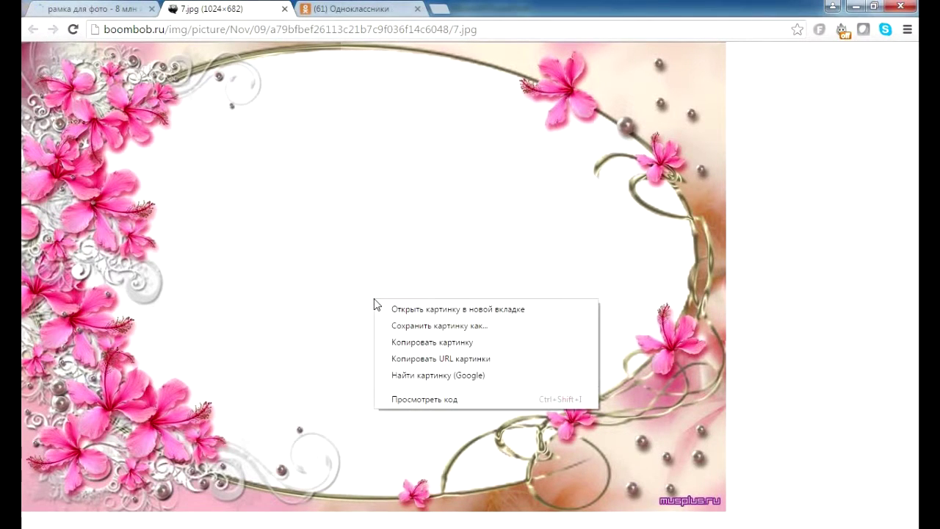
pyautogui.click(406, 344)
pyautogui.hotkey('alt', 'Tab')
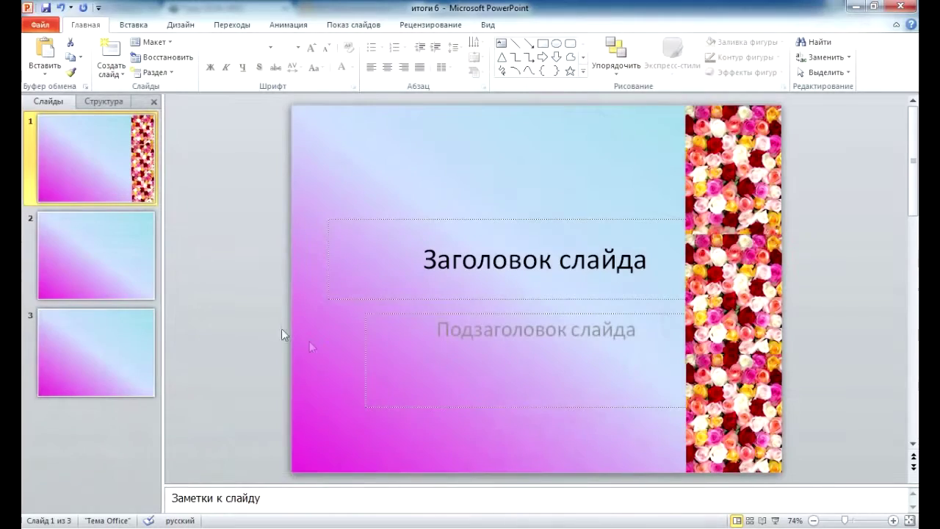
# - Paste the pink floral frame onto slide 1, delete it, and return to the browser
pyautogui.rightClick(322, 398)
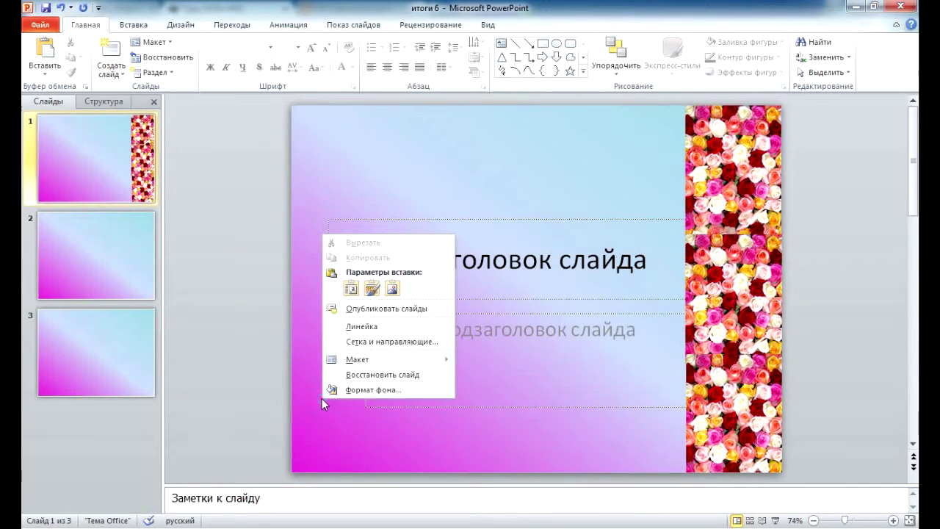
pyautogui.click(369, 292)
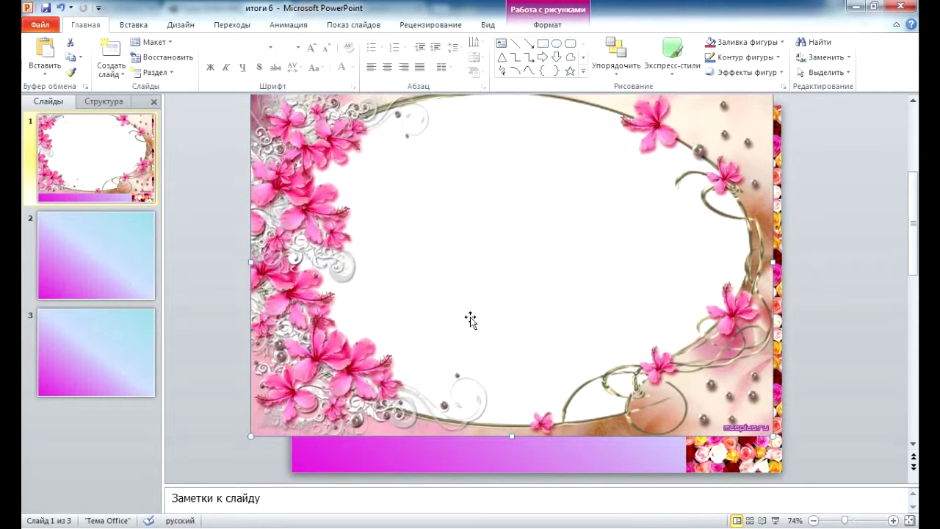
pyautogui.press('Delete')
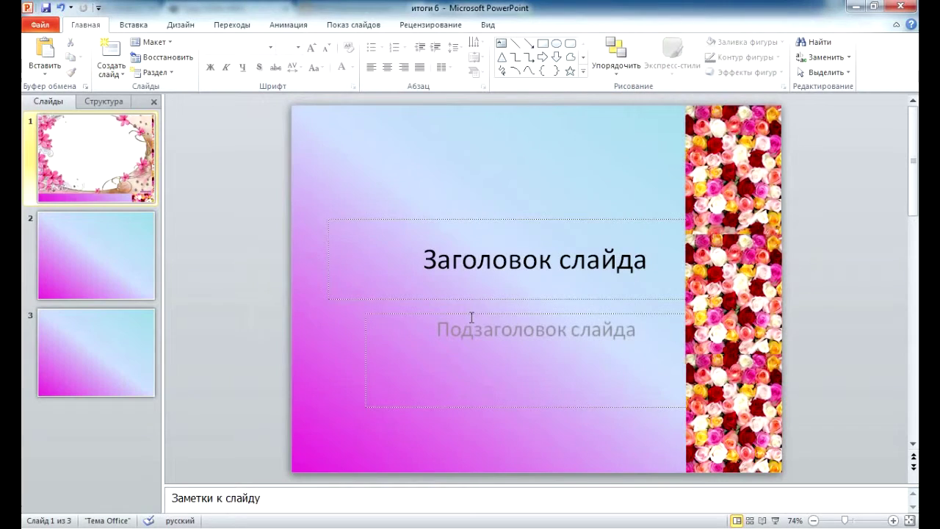
pyautogui.hotkey('alt', 'Tab')
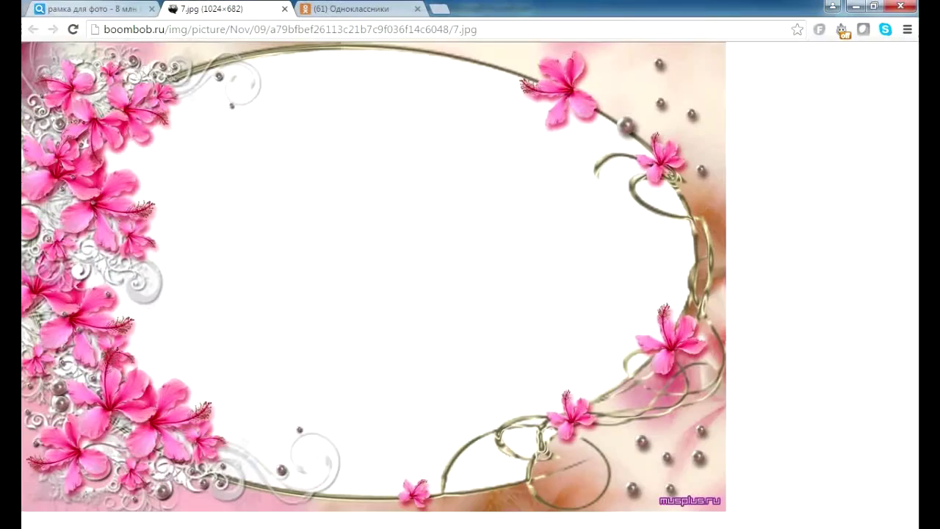
# - Open the red-and-yellow rose border frame (1280×849) at original size and copy it
pyautogui.click(287, 9)
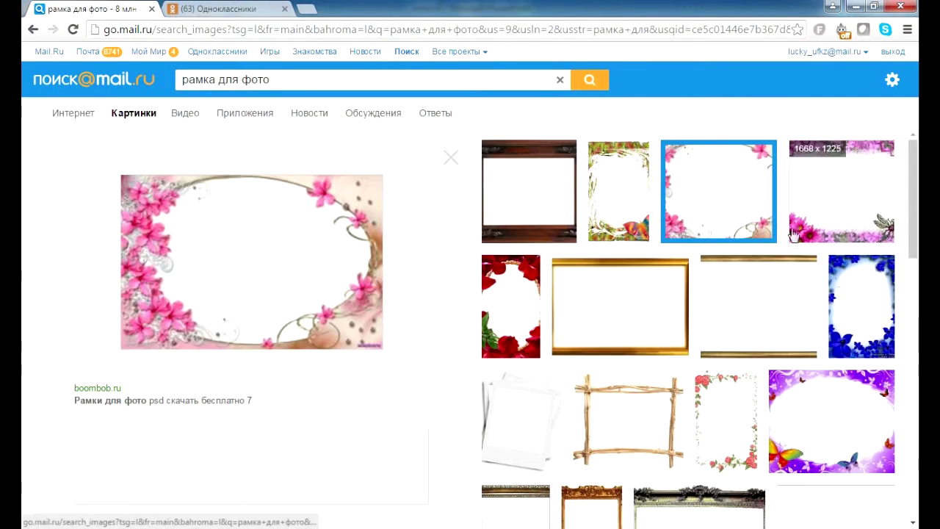
pyautogui.scroll(-2, 786, 283)
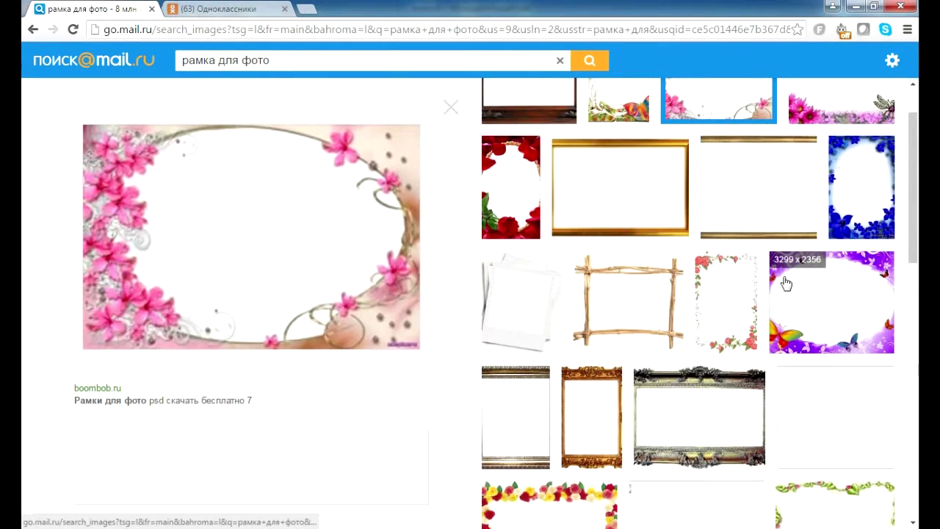
pyautogui.scroll(-1, 786, 282)
pyautogui.scroll(-1, 785, 283)
pyautogui.scroll(-1, 786, 283)
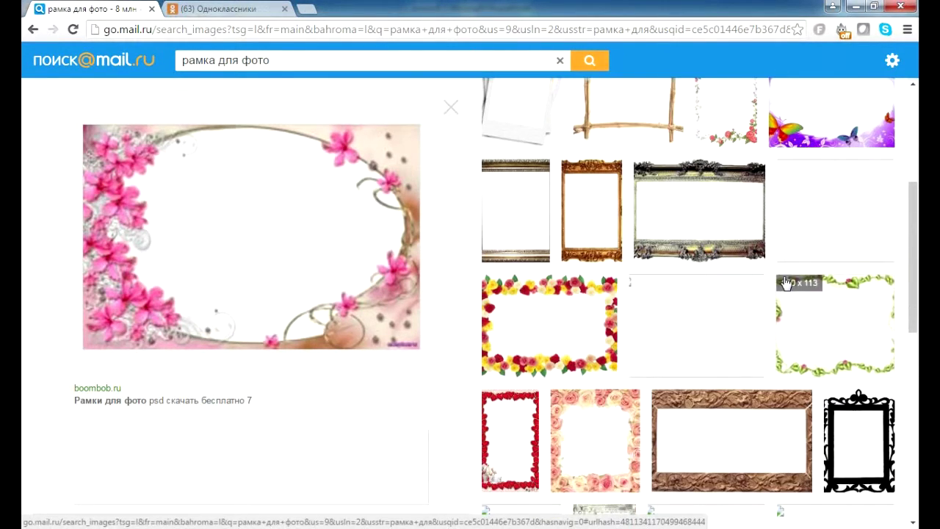
pyautogui.click(601, 330)
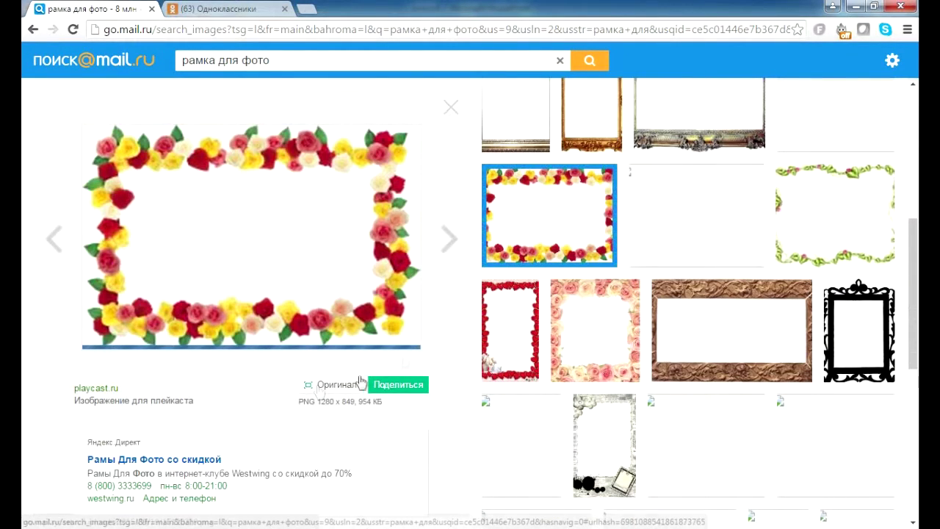
pyautogui.click(323, 384)
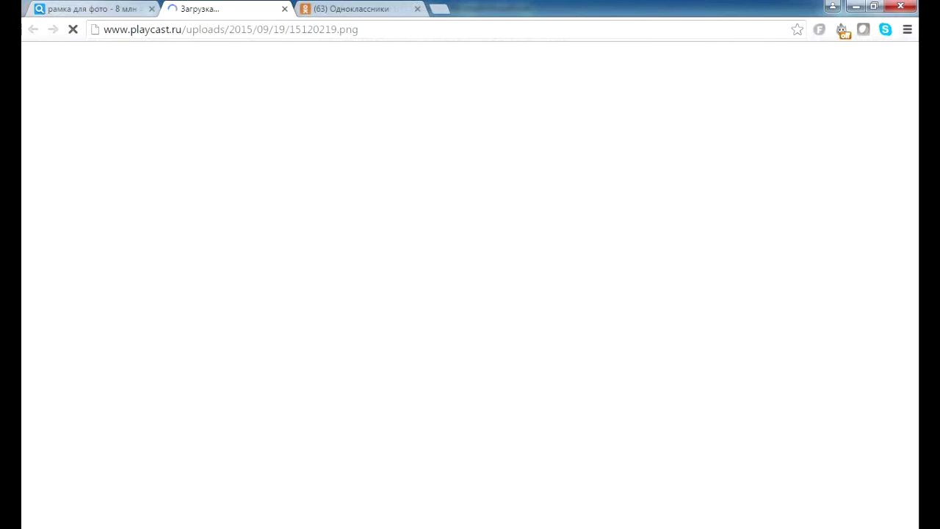
pyautogui.rightClick(380, 165)
pyautogui.click(423, 209)
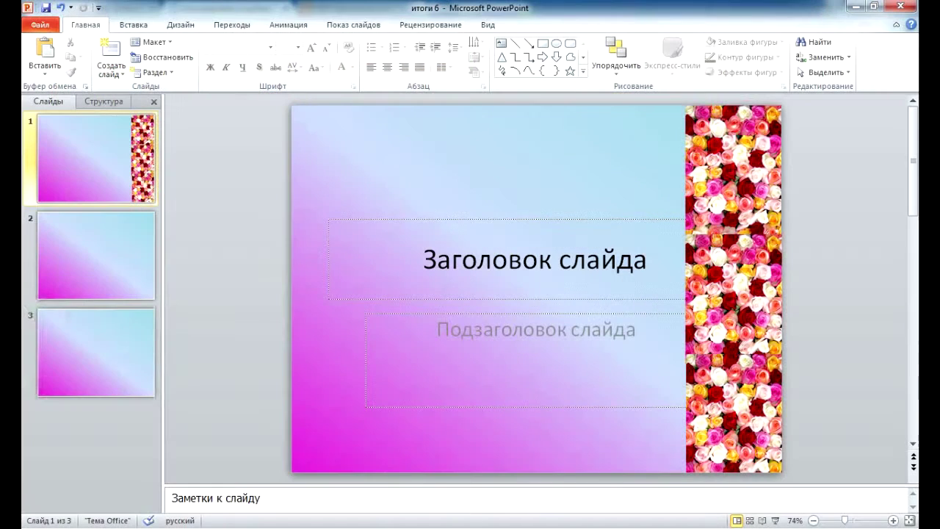
# - Paste the rose border frame onto slide 1, shrink it and position it over the subtitle
pyautogui.rightClick(315, 338)
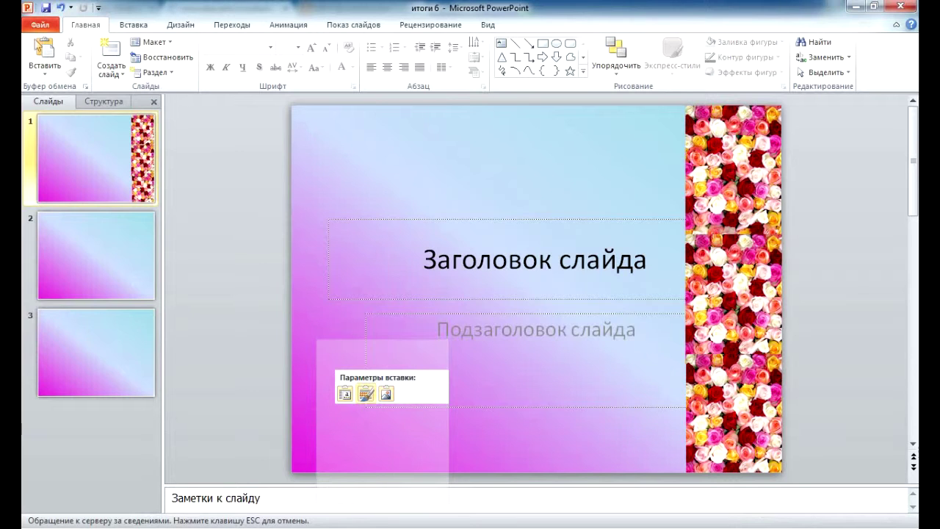
pyautogui.click(365, 393)
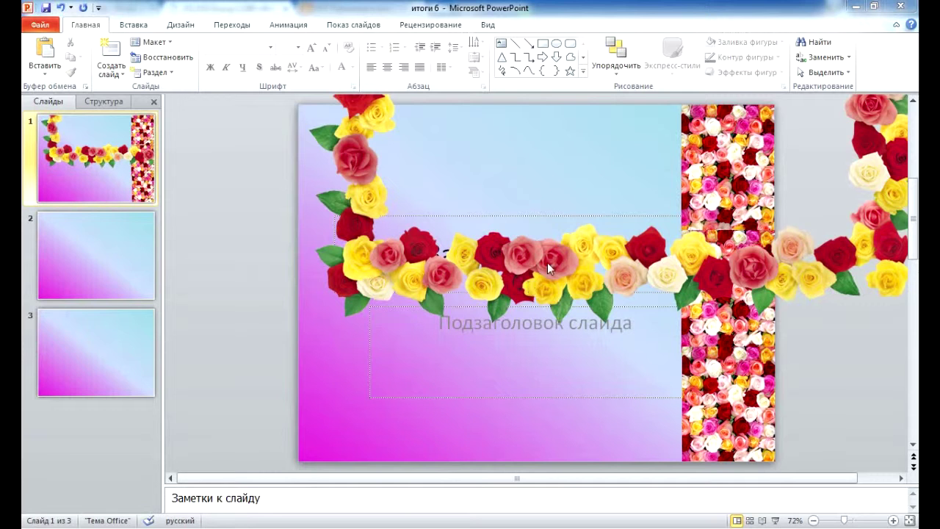
pyautogui.moveTo(547, 262)
pyautogui.mouseDown()
pyautogui.moveTo(497, 330)
pyautogui.moveTo(501, 360)
pyautogui.mouseUp()
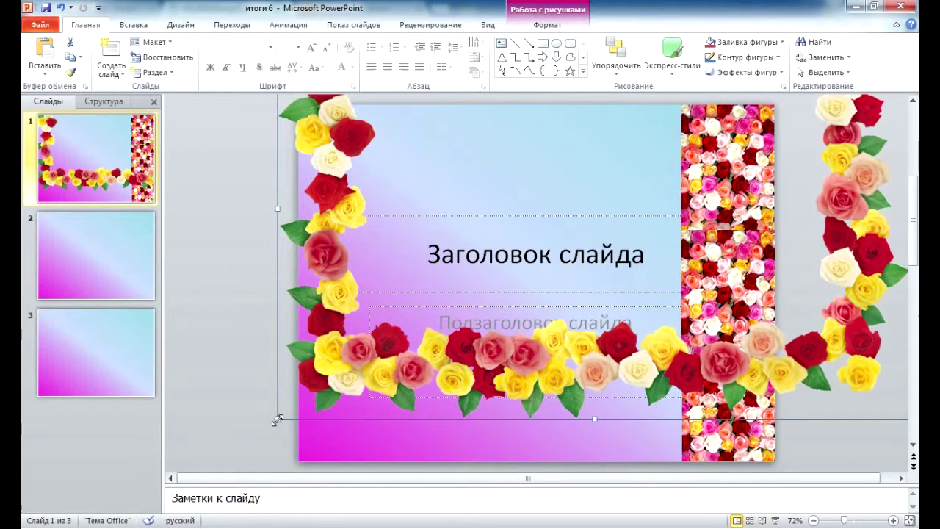
pyautogui.moveTo(277, 420)
pyautogui.mouseDown()
pyautogui.moveTo(627, 205)
pyautogui.moveTo(644, 184)
pyautogui.moveTo(397, 365)
pyautogui.moveTo(415, 363)
pyautogui.mouseUp()
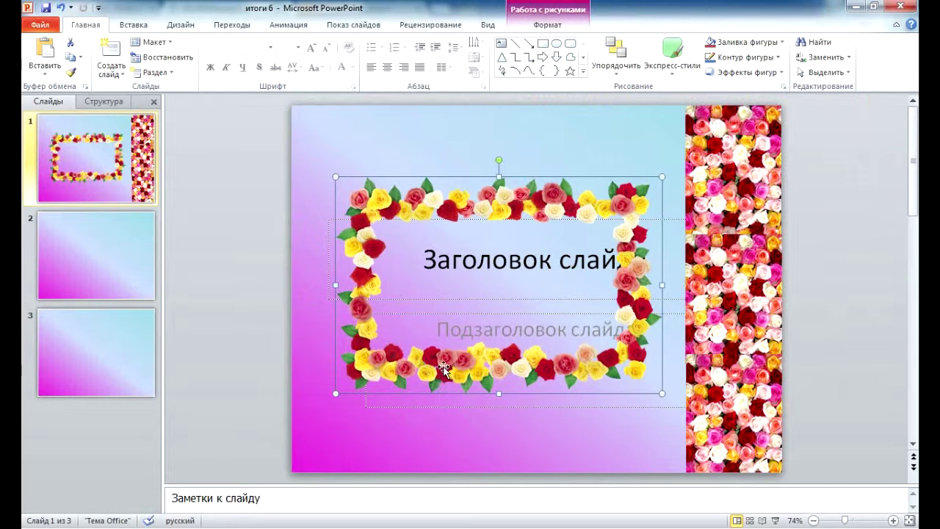
pyautogui.moveTo(503, 371); pyautogui.dragTo(520, 401)
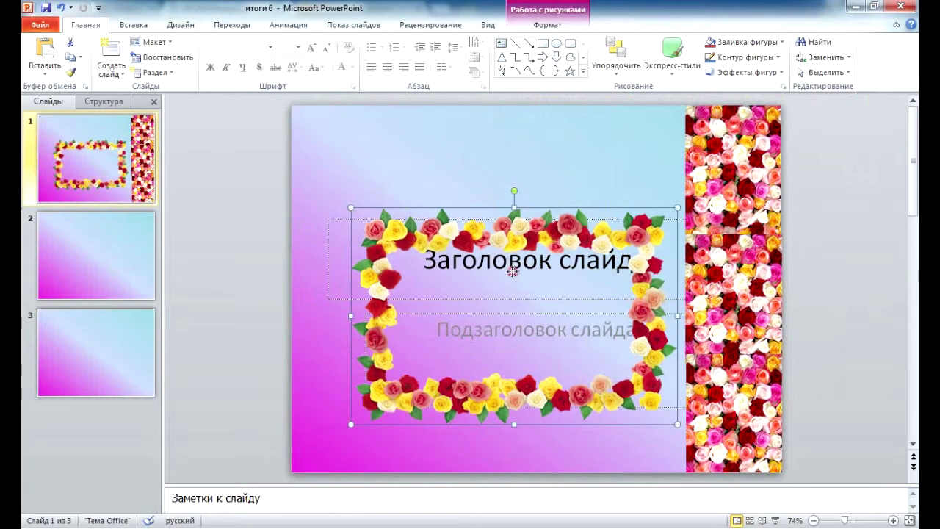
pyautogui.moveTo(522, 220); pyautogui.dragTo(520, 249)
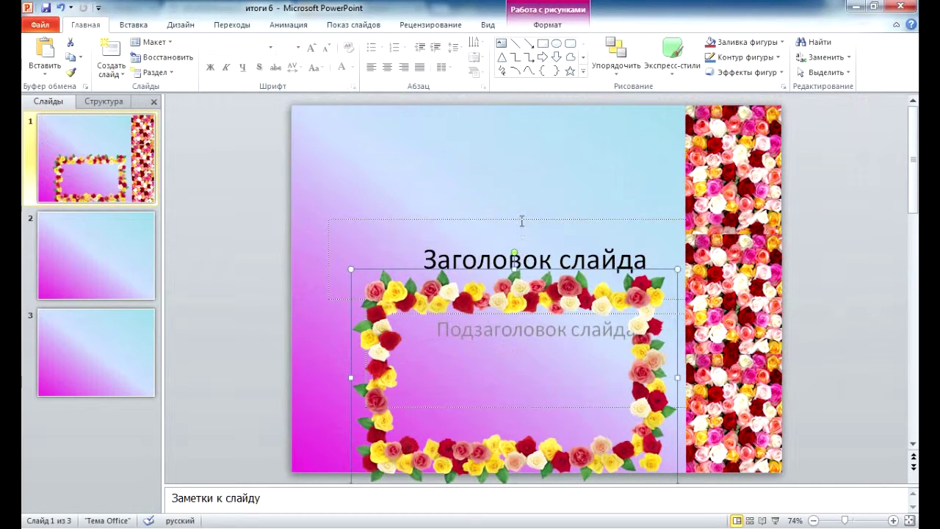
pyautogui.moveTo(523, 218); pyautogui.dragTo(504, 111)
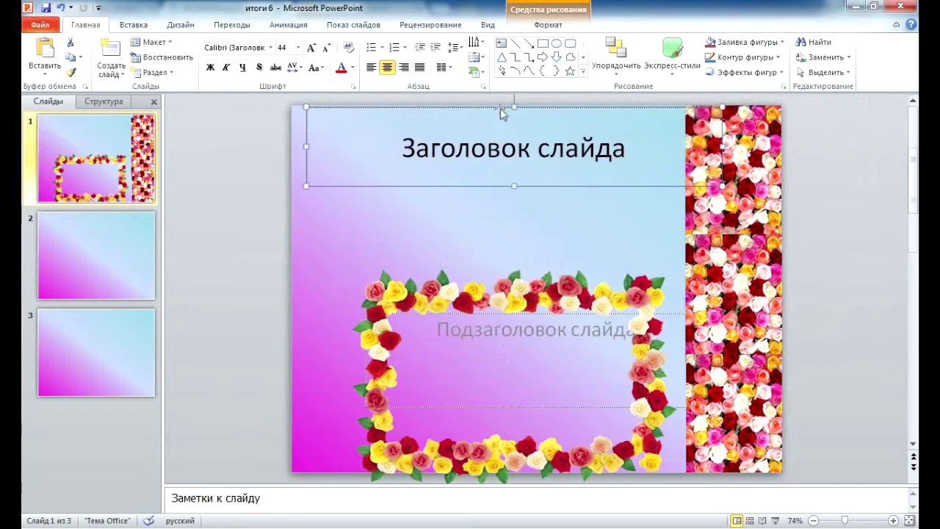
# - Raise the rose frame and set a bold two-line title 'Участник Золотого Премьер-клуба'
pyautogui.moveTo(552, 311); pyautogui.dragTo(556, 241)
pyautogui.click(547, 160)
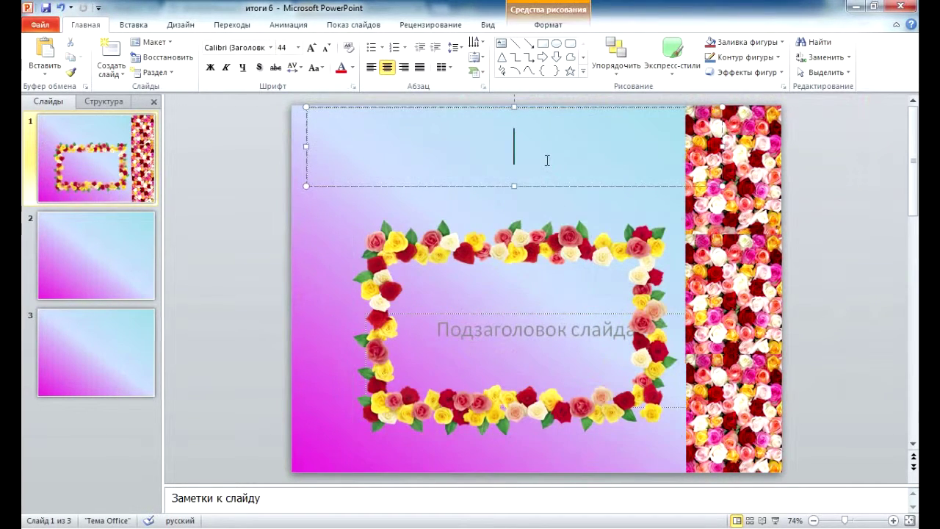
pyautogui.write('Участник Зотолого')
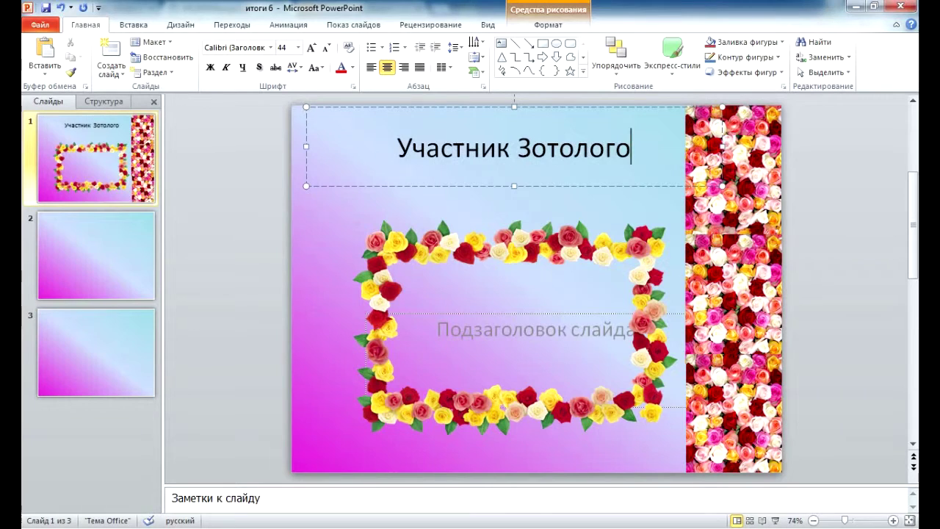
pyautogui.press('BackSpace')
pyautogui.press('BackSpace')
pyautogui.press('BackSpace')
pyautogui.press('BackSpace')
pyautogui.press('BackSpace')
pyautogui.press('BackSpace')
pyautogui.write('лотого')
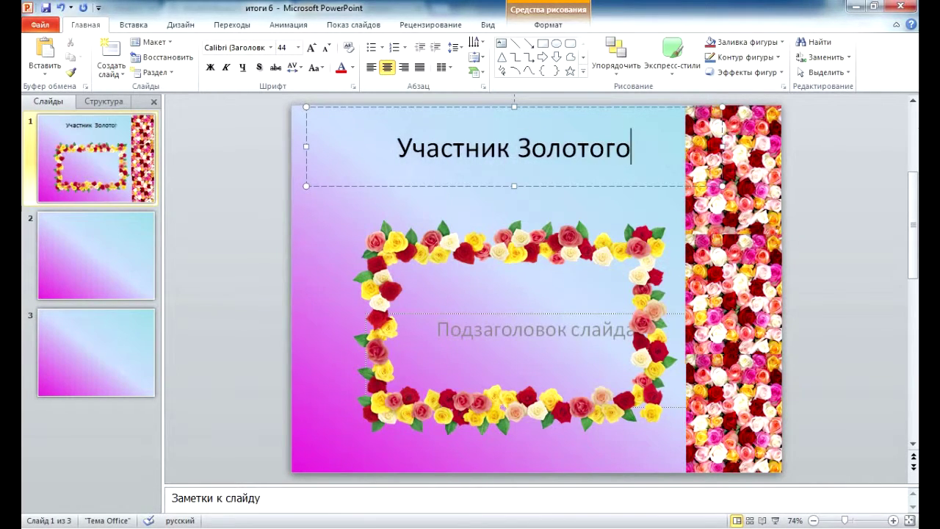
pyautogui.write(' Премьер ')
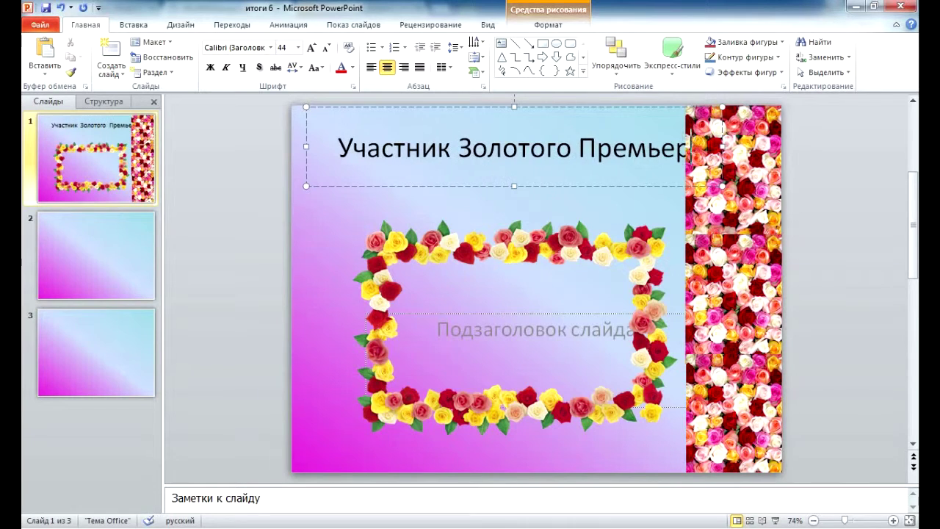
pyautogui.write('клуба')
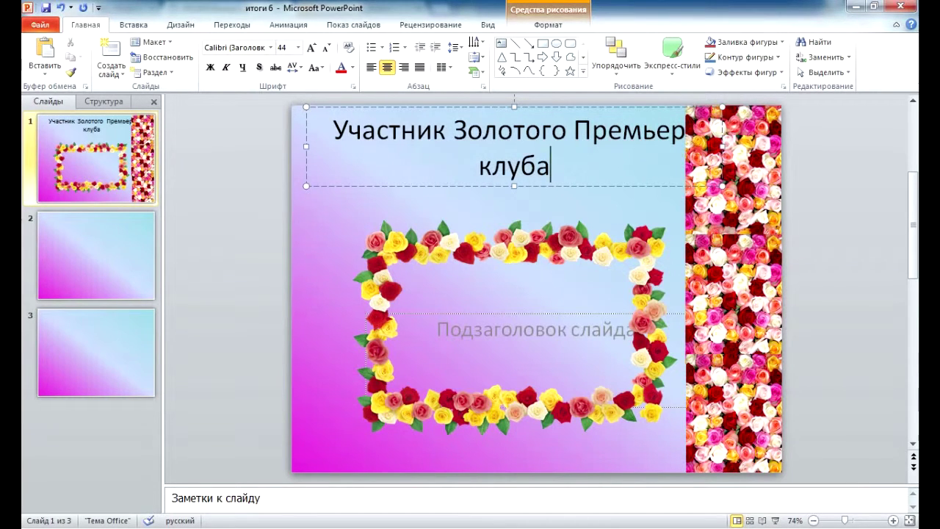
pyautogui.press('Return')
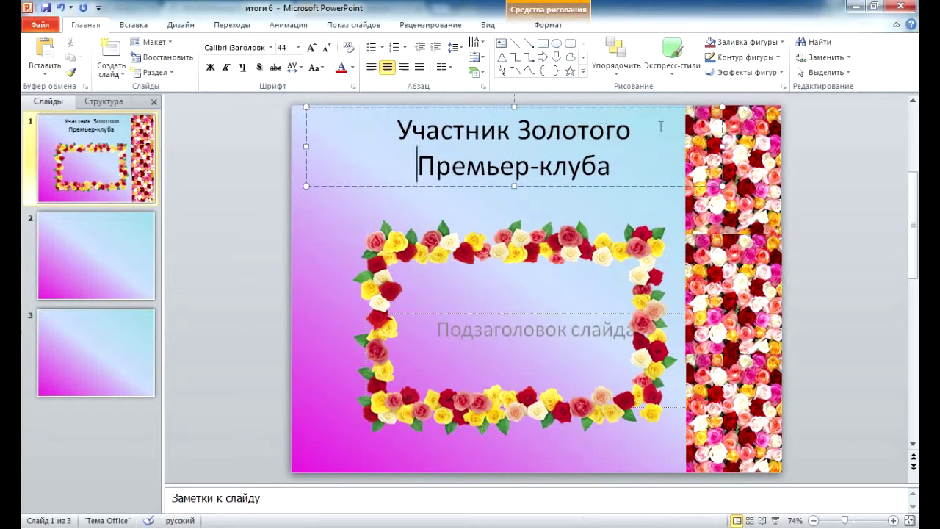
pyautogui.hotkey('ctrl', 'a')
pyautogui.click(211, 68)
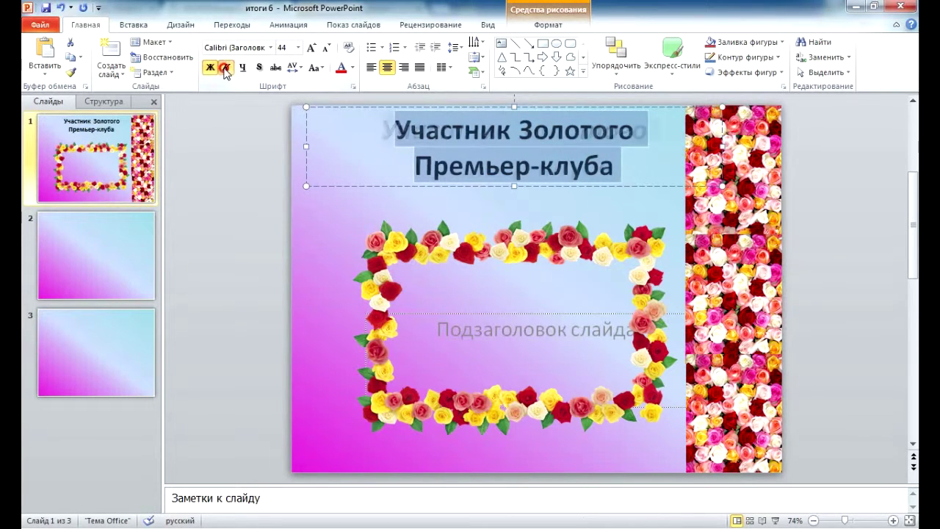
# - Make the title italic, magenta and shadowed, then raise the rose frame slightly
pyautogui.click(226, 68)
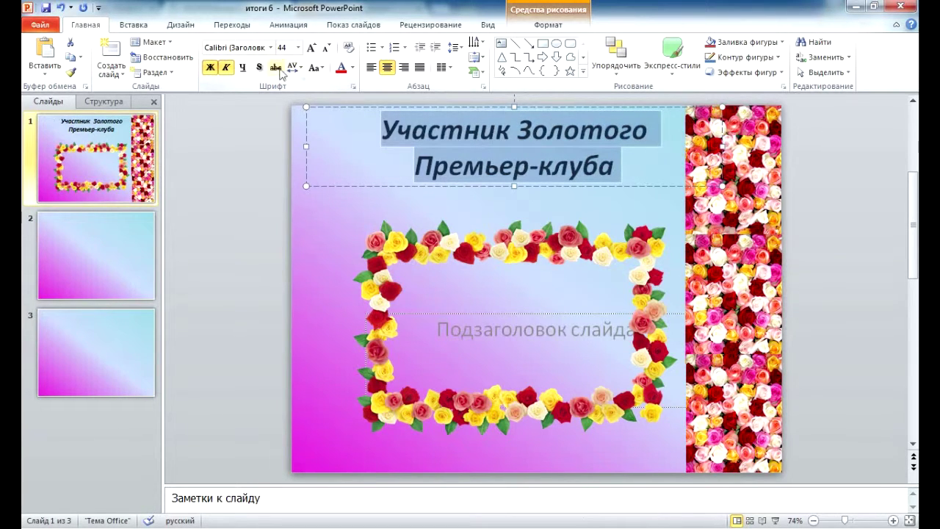
pyautogui.click(352, 68)
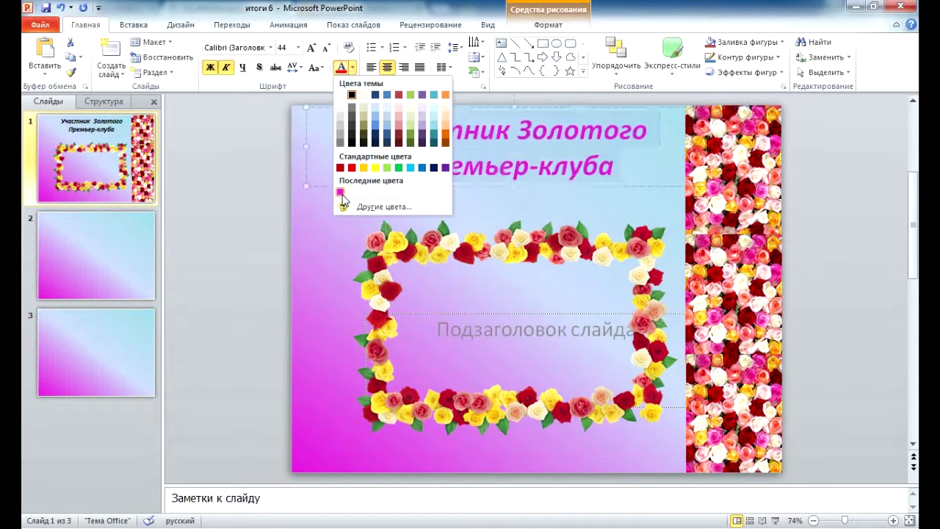
pyautogui.click(340, 192)
pyautogui.click(259, 68)
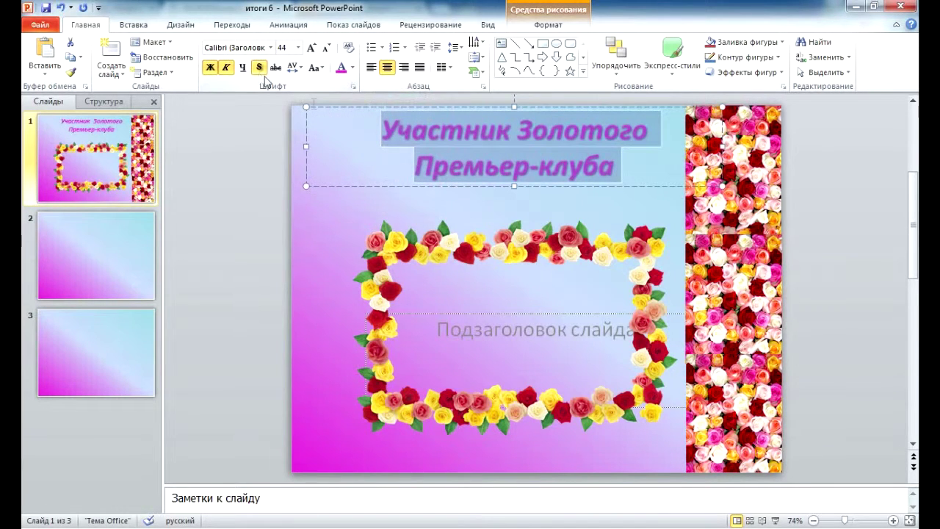
pyautogui.click(580, 188)
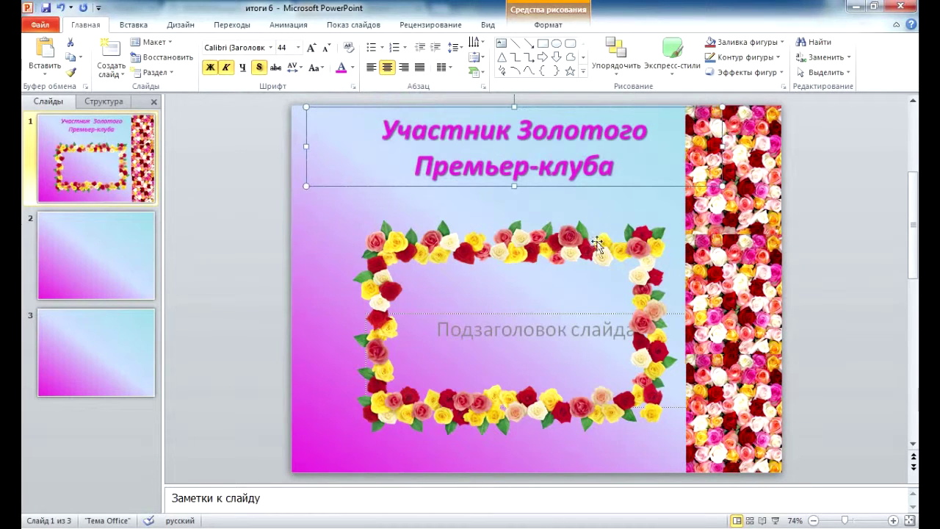
pyautogui.moveTo(595, 232); pyautogui.dragTo(595, 210)
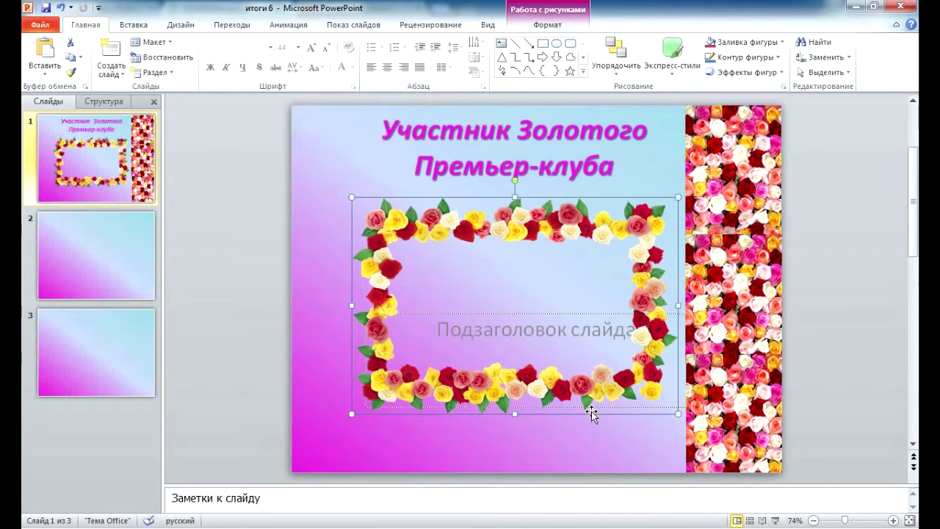
# - Nudge the frame up, move the subtitle box to the slide bottom, and enter the participant's name
pyautogui.press('Up')
pyautogui.press('Up')
pyautogui.press('Up')
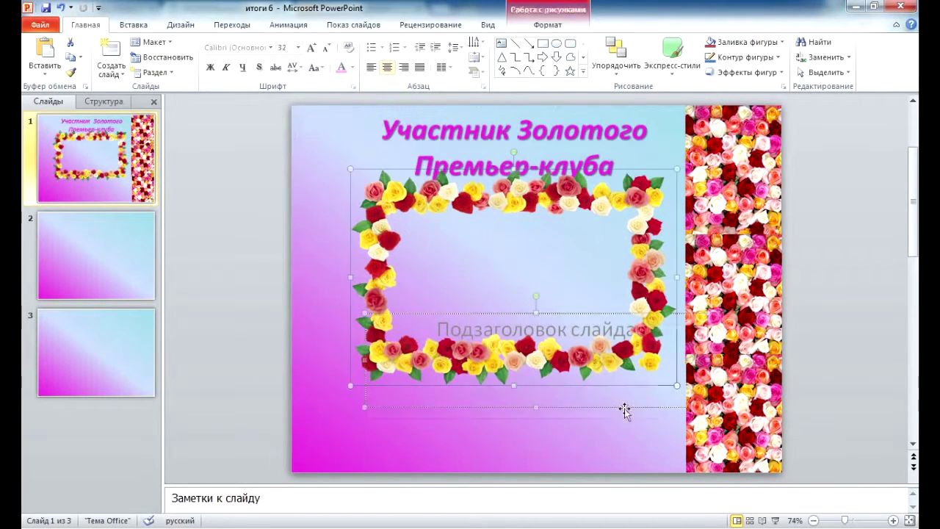
pyautogui.moveTo(626, 404); pyautogui.dragTo(627, 475)
pyautogui.moveTo(541, 381); pyautogui.dragTo(542, 423)
pyautogui.click(561, 448)
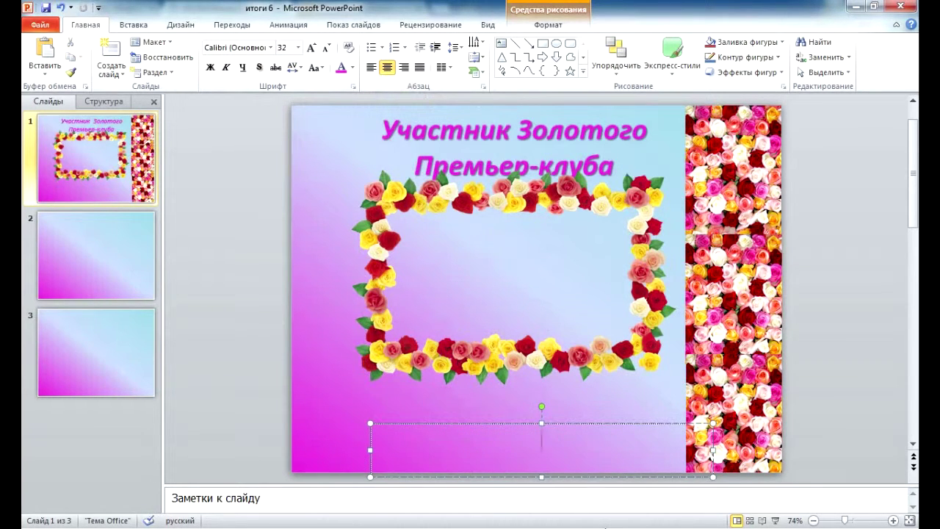
pyautogui.write('Подурова Вера')
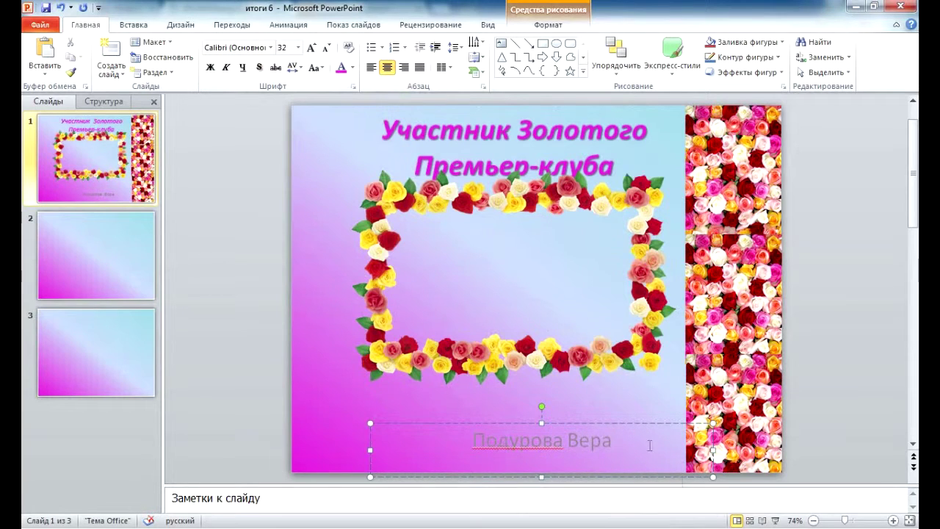
# - Format the participant's name dark grey, bold and italic
pyautogui.moveTo(649, 445); pyautogui.dragTo(495, 438)
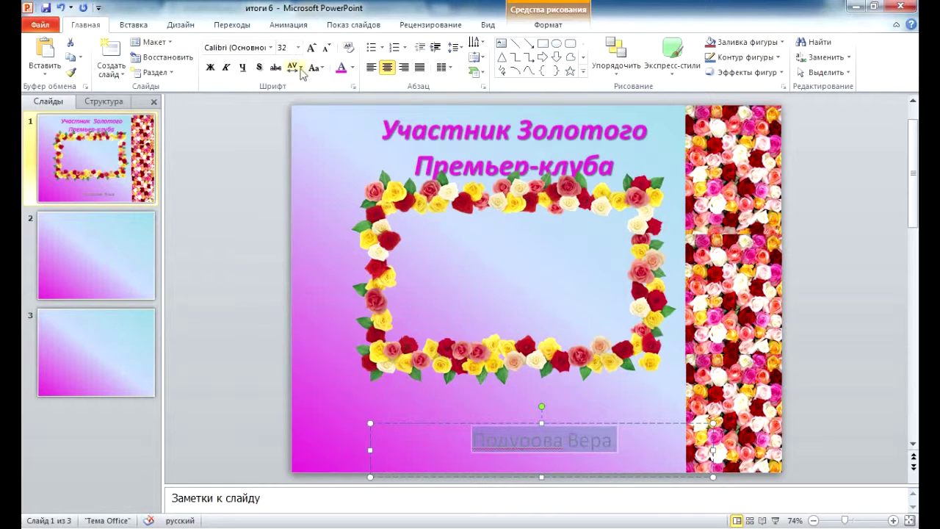
pyautogui.click(351, 67)
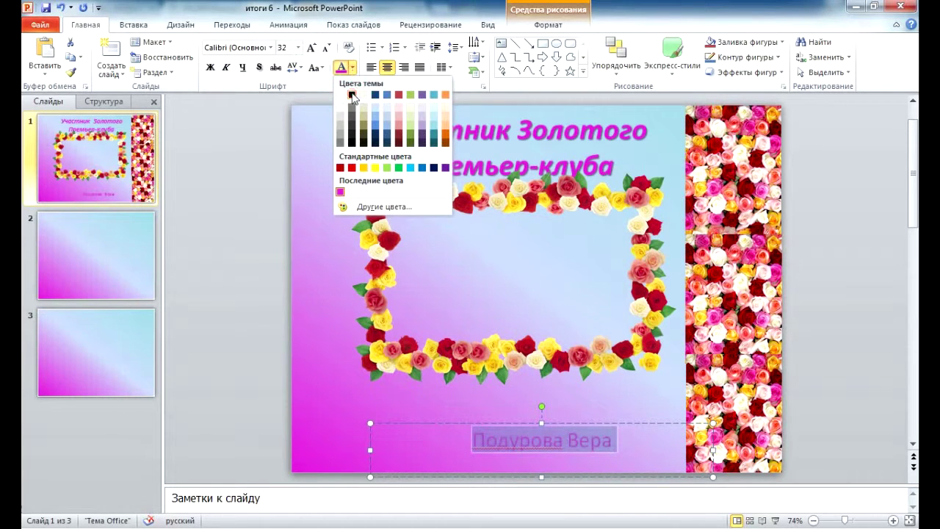
pyautogui.click(352, 99)
pyautogui.click(210, 67)
pyautogui.click(227, 67)
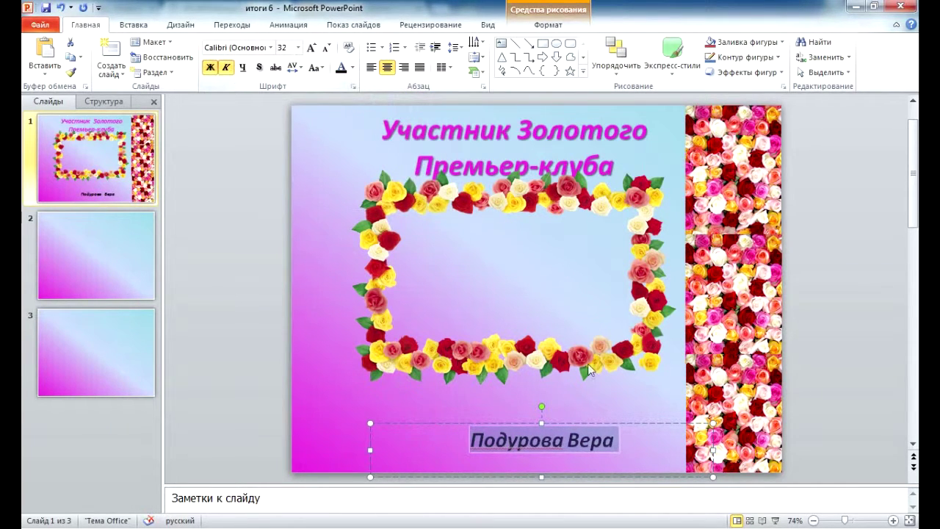
pyautogui.click(621, 418)
pyautogui.click(617, 439)
pyautogui.moveTo(617, 441); pyautogui.dragTo(470, 441)
pyautogui.click(641, 413)
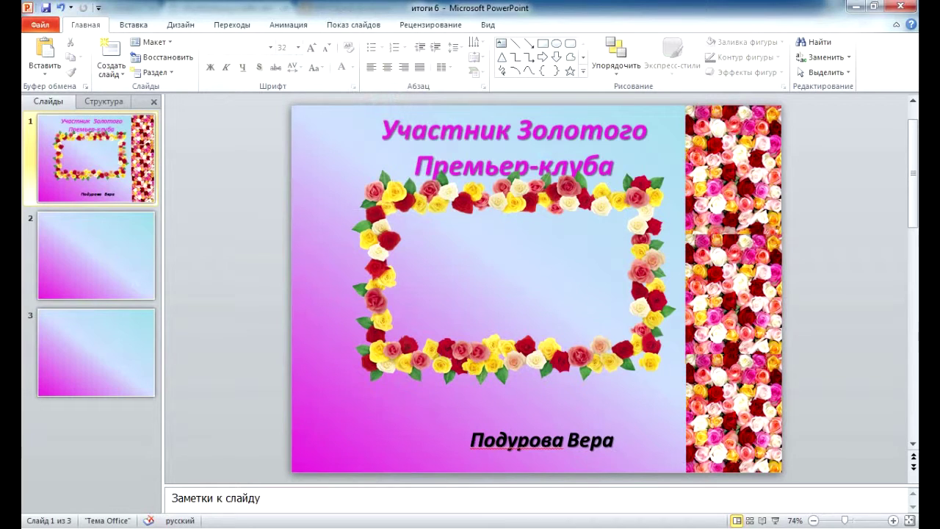
pyautogui.hotkey('alt', 'Tab')
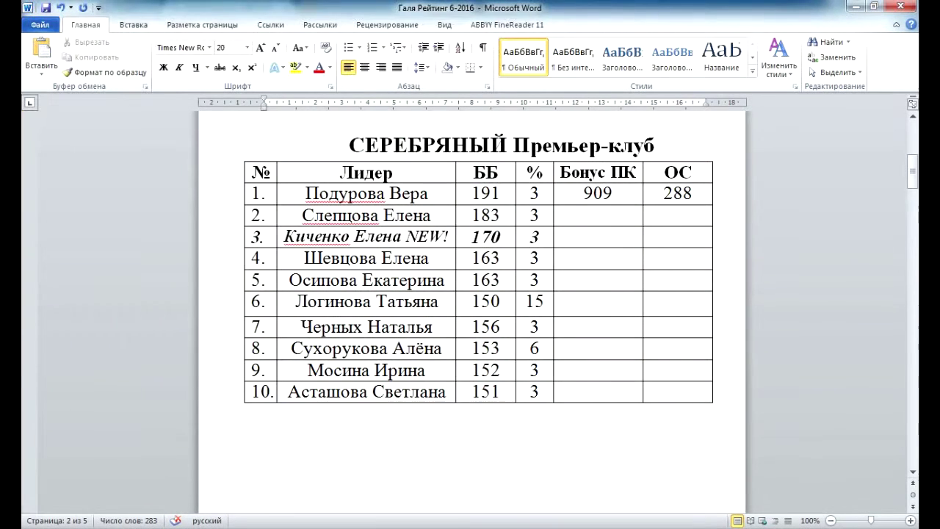
pyautogui.moveTo(431, 221)
pyautogui.moveTo(477, 279)
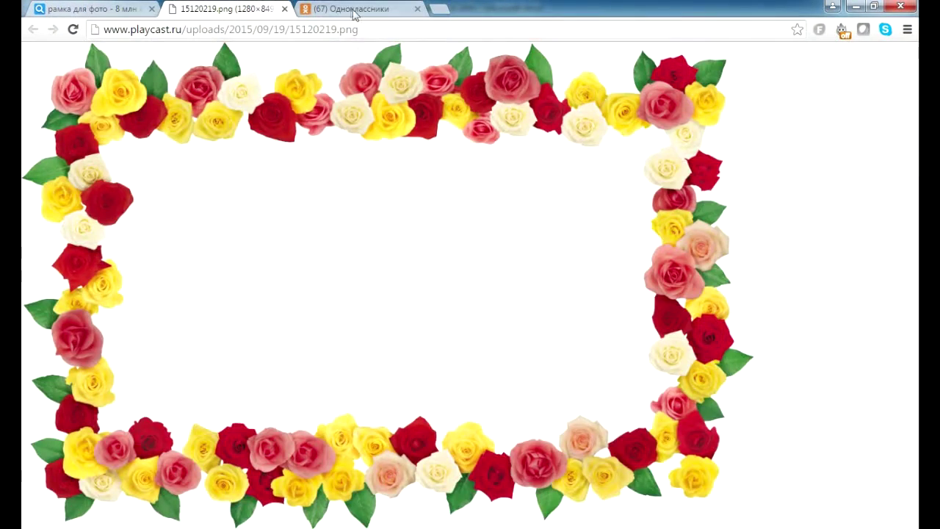
# - Find the participant's Odnoklassniki profile by surname and copy her full-size profile photo
pyautogui.click(356, 8)
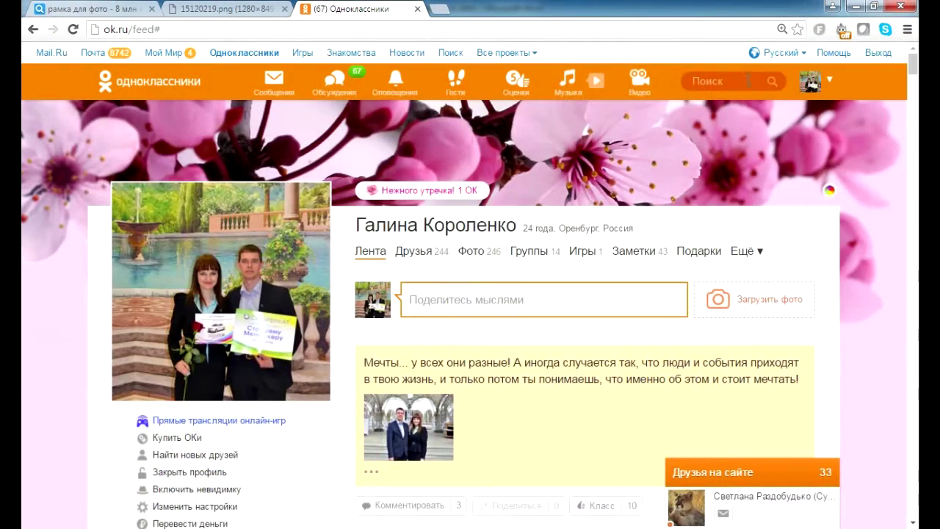
pyautogui.click(748, 81)
pyautogui.write('поду')
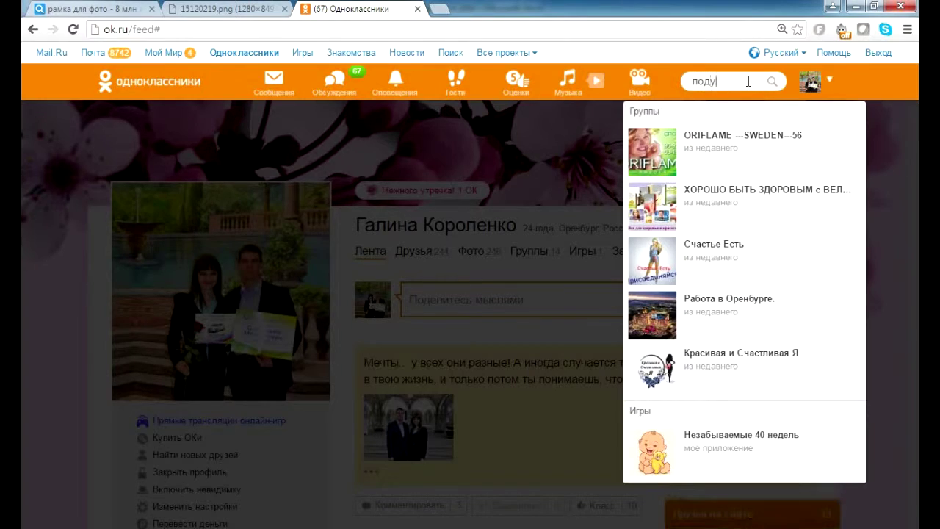
pyautogui.write('рова')
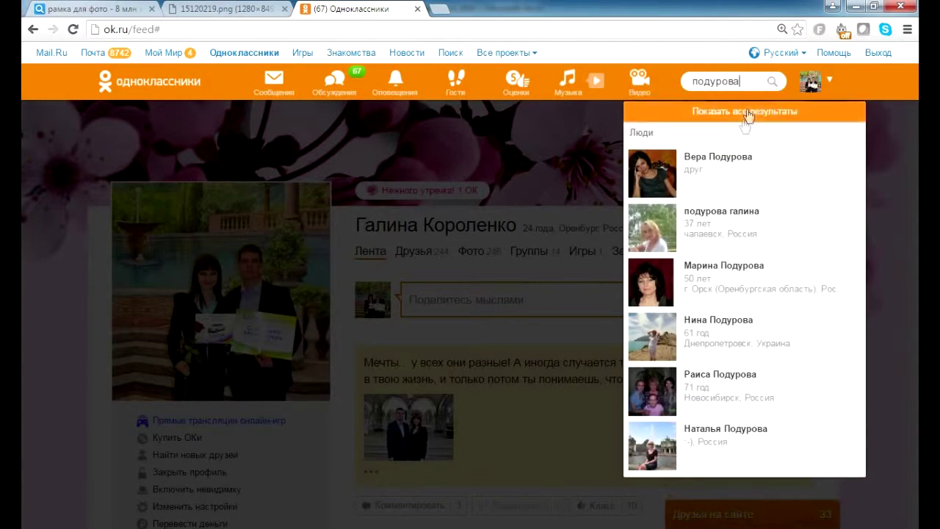
pyautogui.click(732, 162)
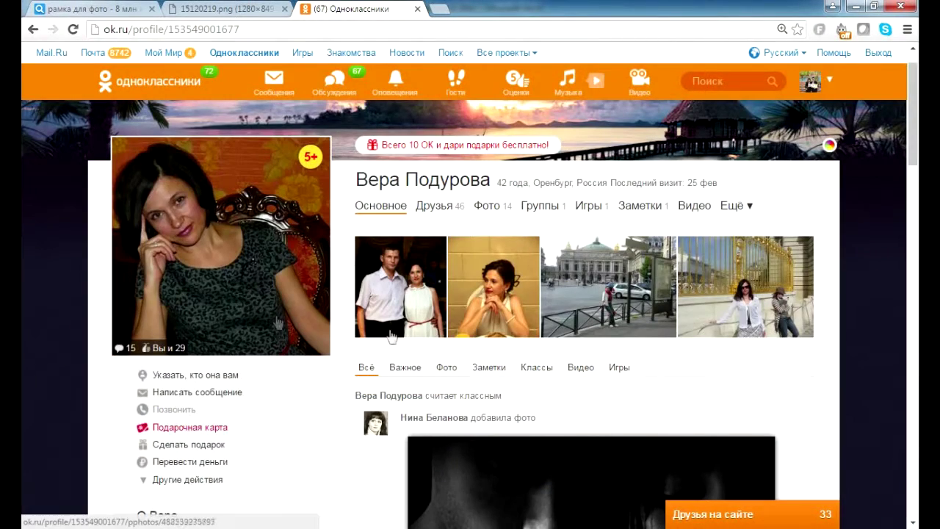
pyautogui.click(239, 269)
pyautogui.rightClick(456, 276)
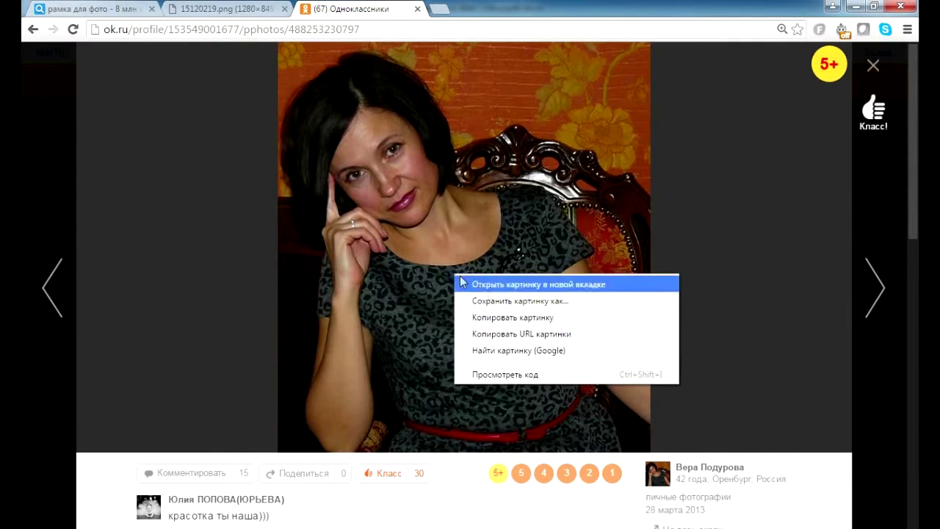
pyautogui.click(500, 317)
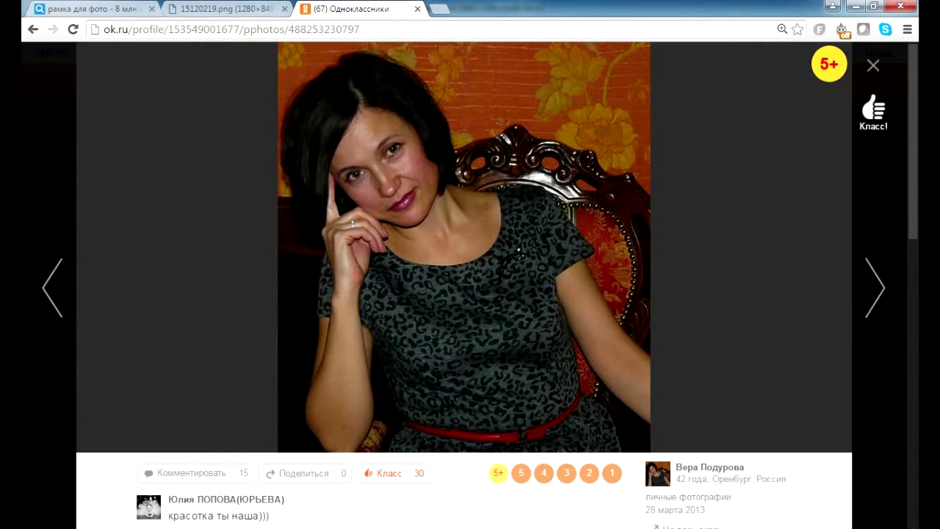
pyautogui.hotkey('alt', 'Tab')
# - Paste the participant's photo onto the slide, shrink it and place it inside the rose frame
pyautogui.rightClick(355, 400)
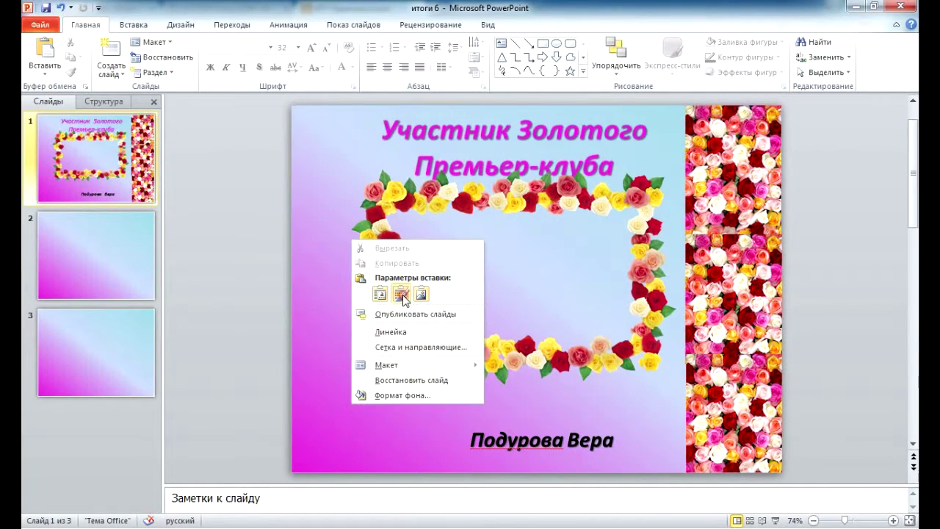
pyautogui.click(400, 296)
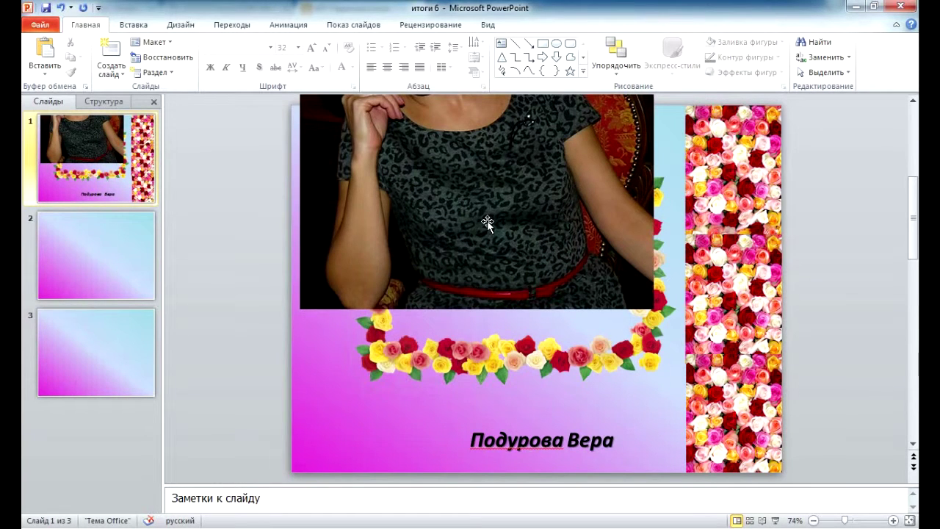
pyautogui.moveTo(514, 203); pyautogui.dragTo(527, 324)
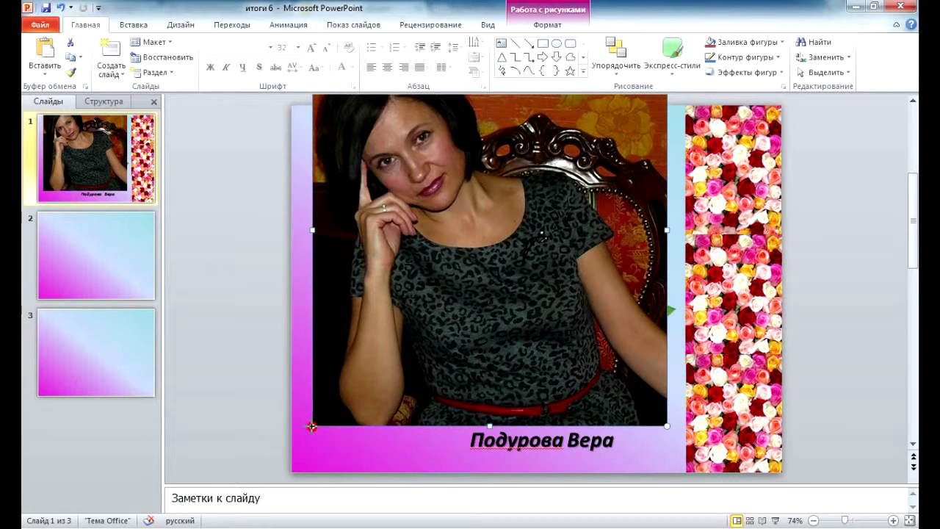
pyautogui.moveTo(312, 426); pyautogui.dragTo(482, 238)
pyautogui.moveTo(566, 189)
pyautogui.mouseDown()
pyautogui.moveTo(505, 303)
pyautogui.moveTo(508, 354)
pyautogui.mouseUp()
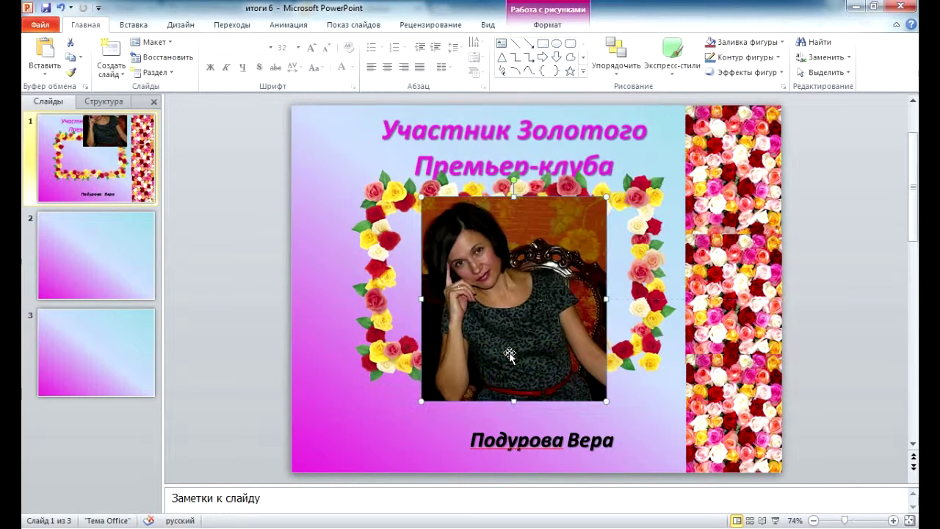
# - Position the flower frame over the photo and send the photo behind the frame
pyautogui.moveTo(653, 358); pyautogui.dragTo(649, 375)
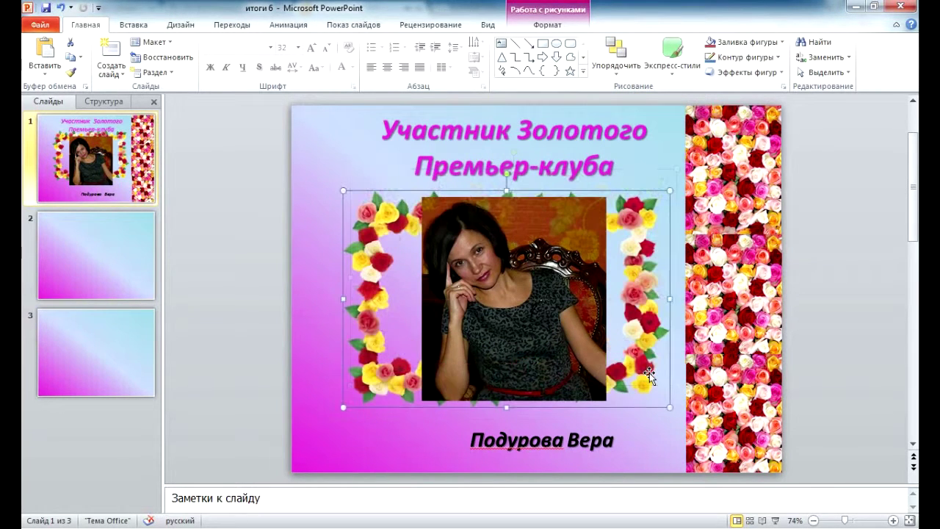
pyautogui.moveTo(342, 406); pyautogui.dragTo(359, 408)
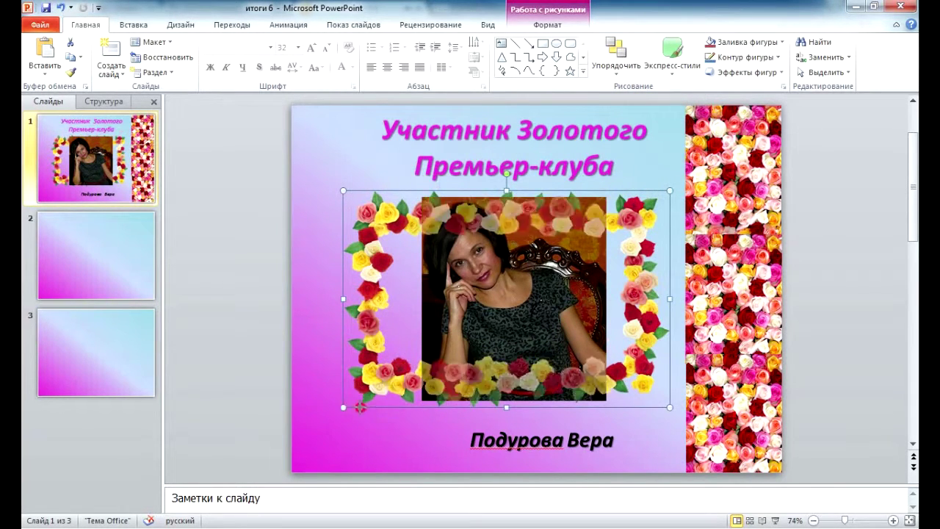
pyautogui.moveTo(345, 294); pyautogui.dragTo(394, 294)
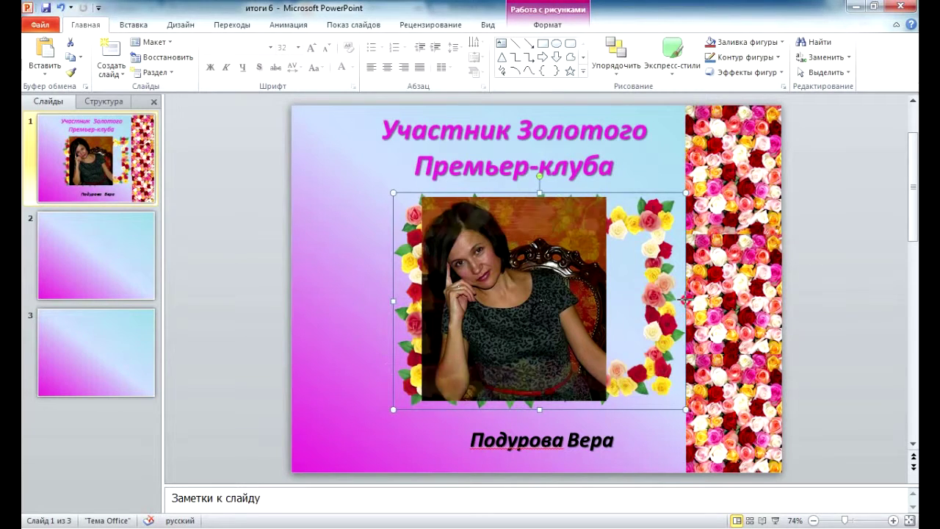
pyautogui.moveTo(621, 301); pyautogui.dragTo(625, 301)
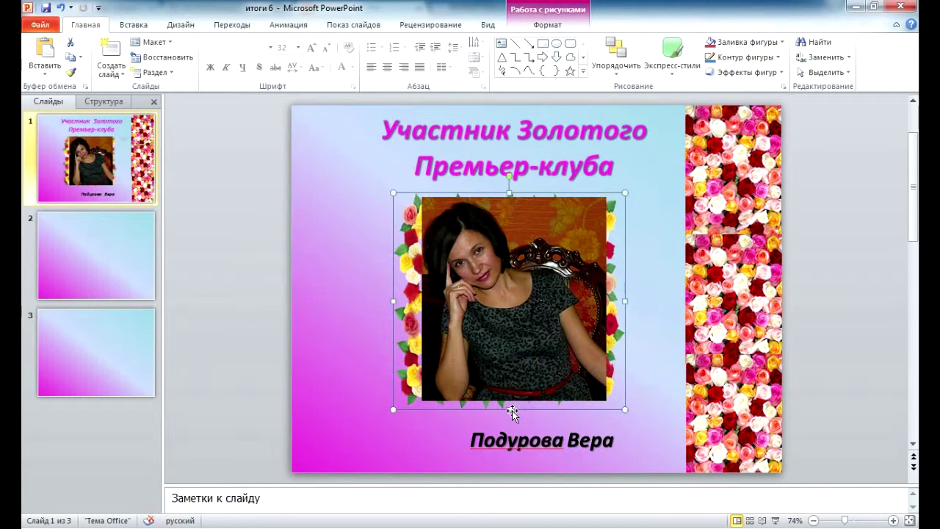
pyautogui.moveTo(509, 409); pyautogui.dragTo(509, 405)
pyautogui.rightClick(517, 302)
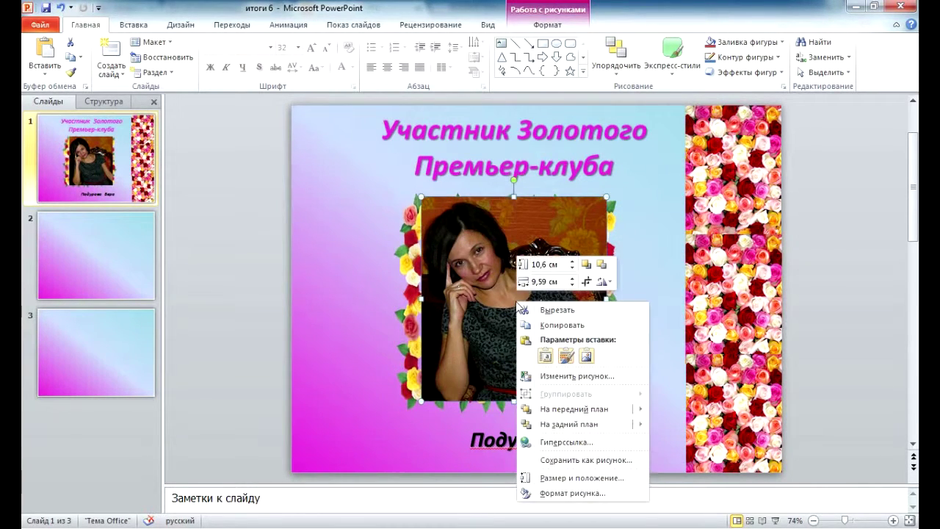
pyautogui.click(551, 425)
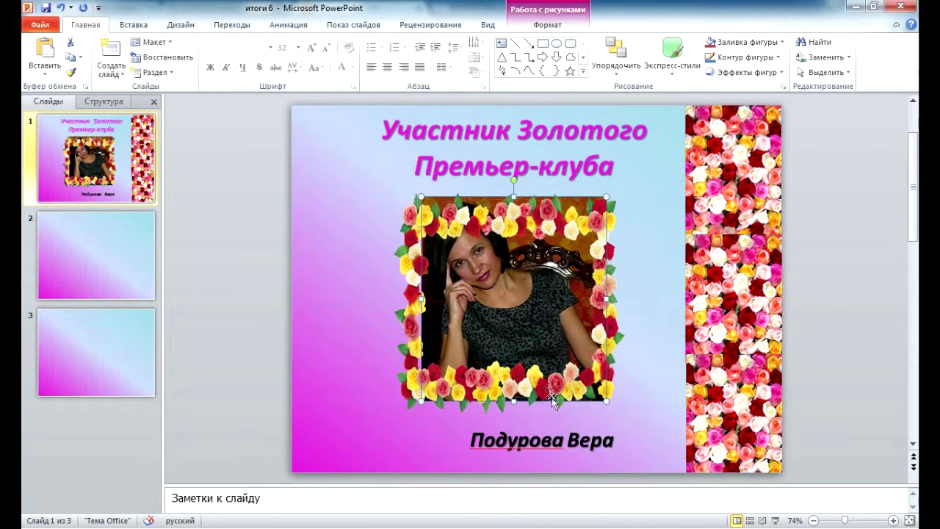
# - Fine-tune the flower frame's size, rotation and position so it surrounds the photo
pyautogui.click(552, 390)
pyautogui.moveTo(552, 391); pyautogui.dragTo(556, 395)
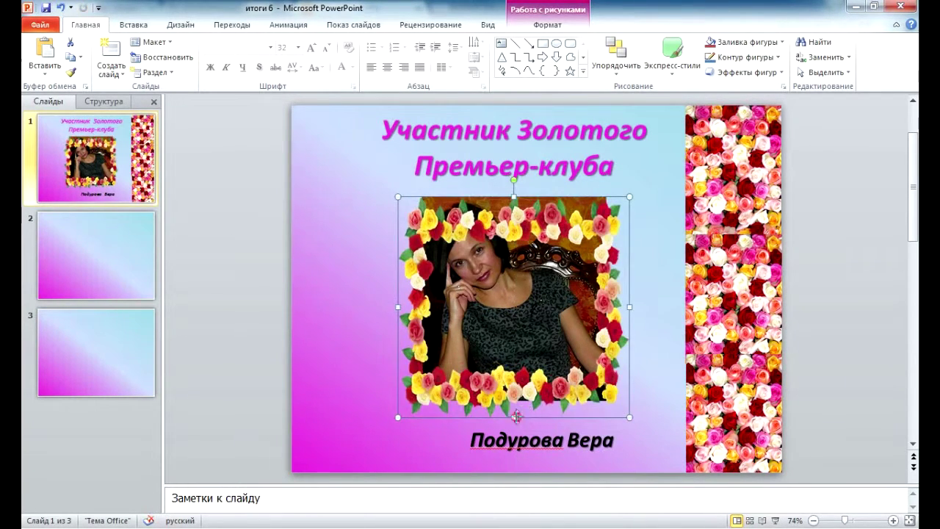
pyautogui.moveTo(514, 417); pyautogui.dragTo(514, 423)
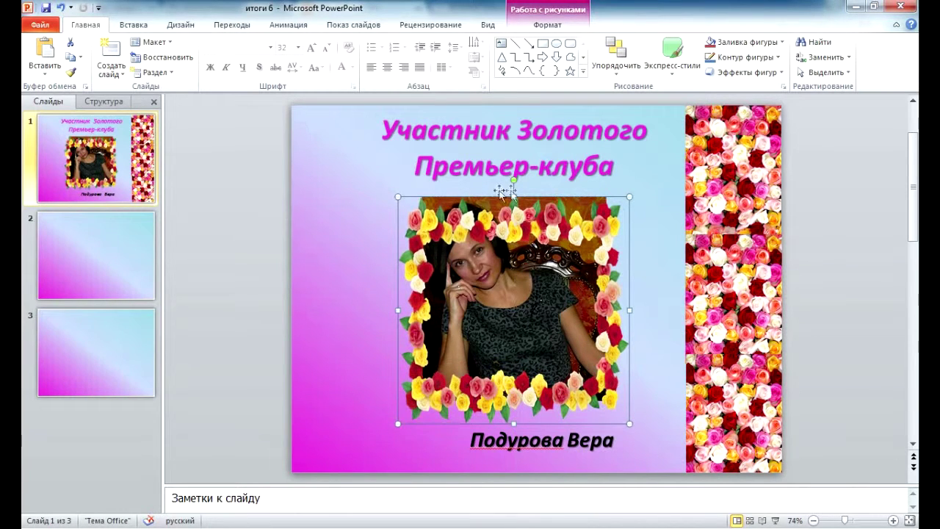
pyautogui.moveTo(514, 186); pyautogui.dragTo(514, 173)
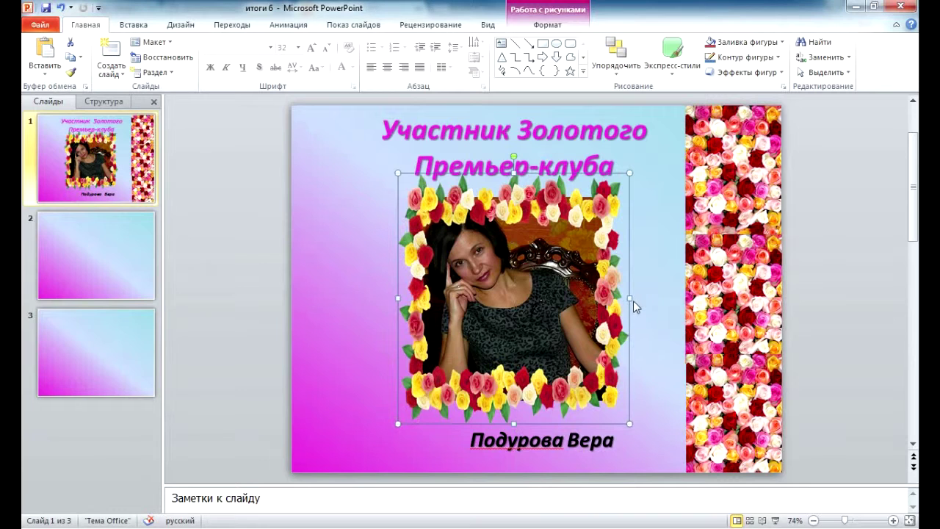
pyautogui.moveTo(635, 302); pyautogui.dragTo(641, 301)
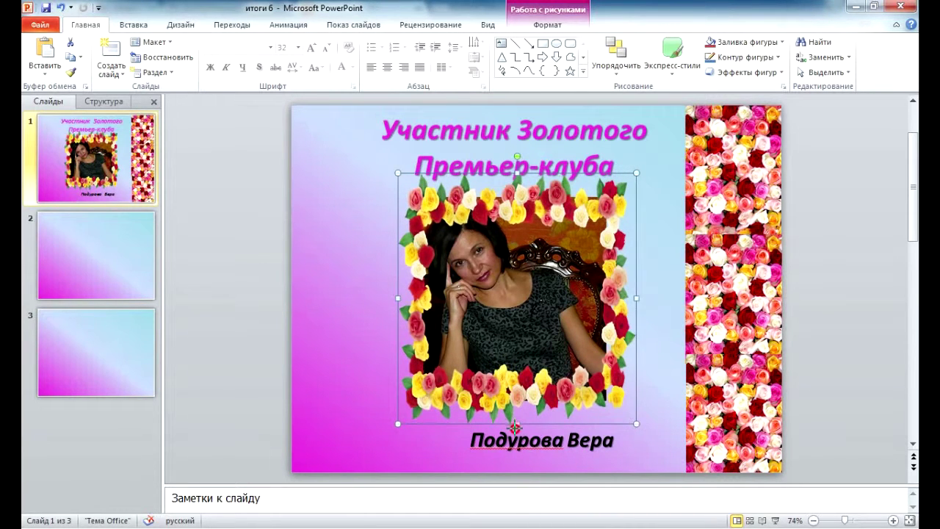
pyautogui.moveTo(515, 425); pyautogui.dragTo(517, 434)
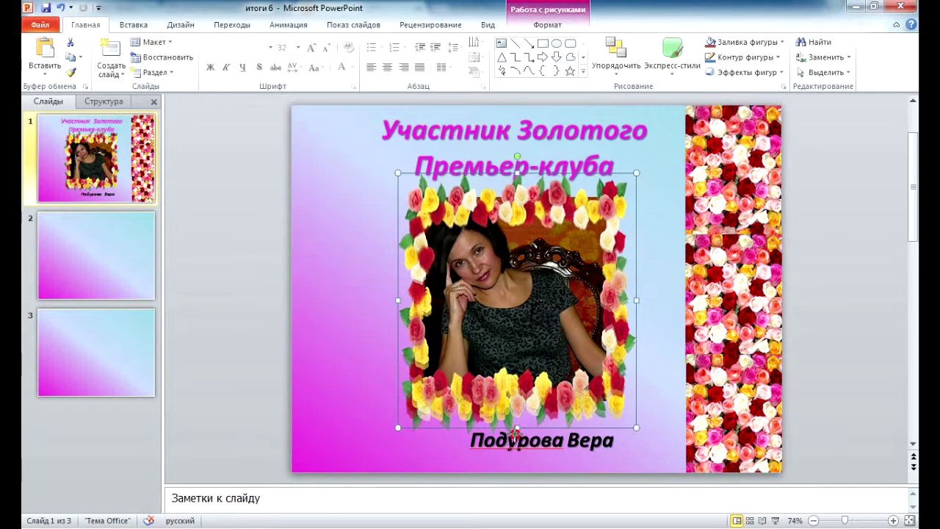
pyautogui.moveTo(517, 173); pyautogui.dragTo(517, 169)
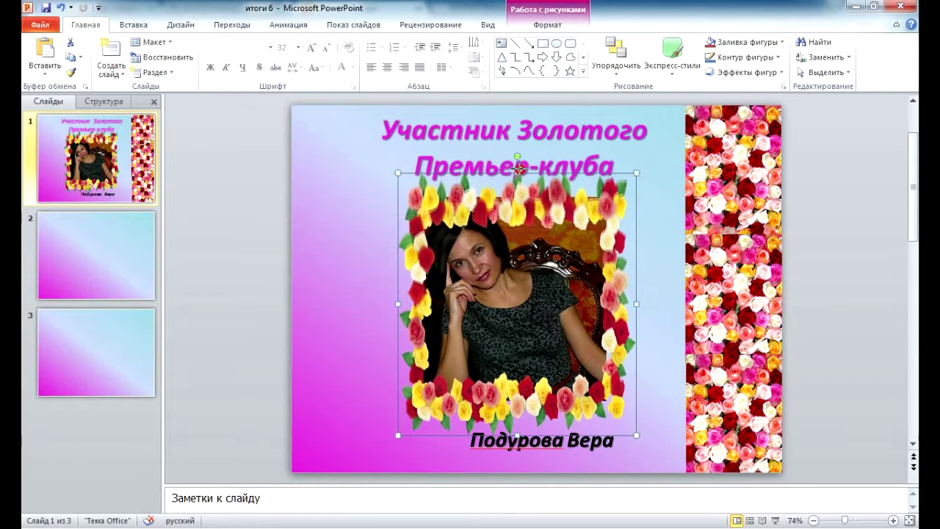
pyautogui.click(339, 338)
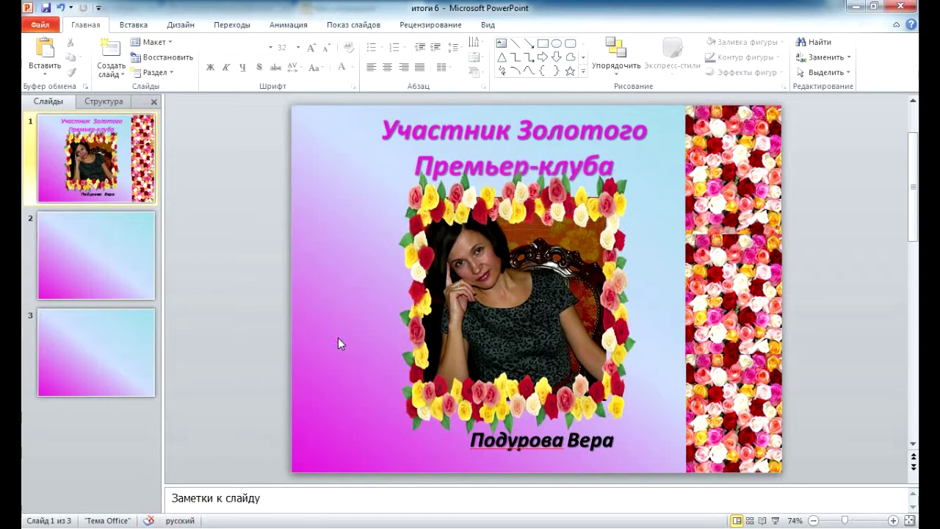
pyautogui.click(497, 219)
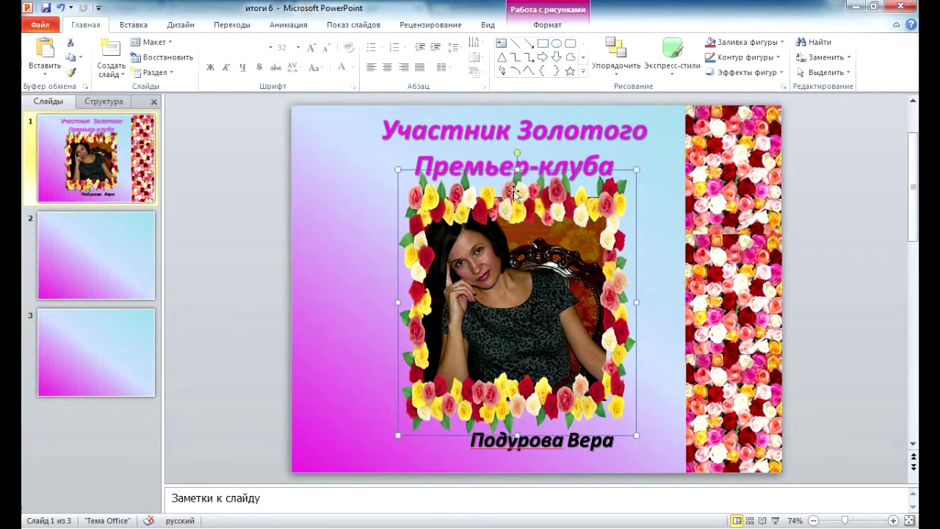
pyautogui.click(646, 270)
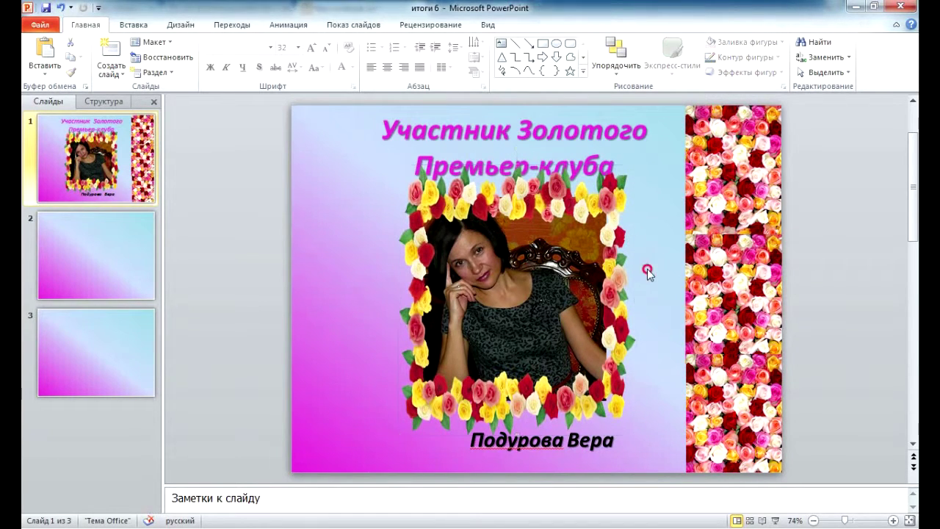
pyautogui.click(591, 171)
pyautogui.click(603, 132)
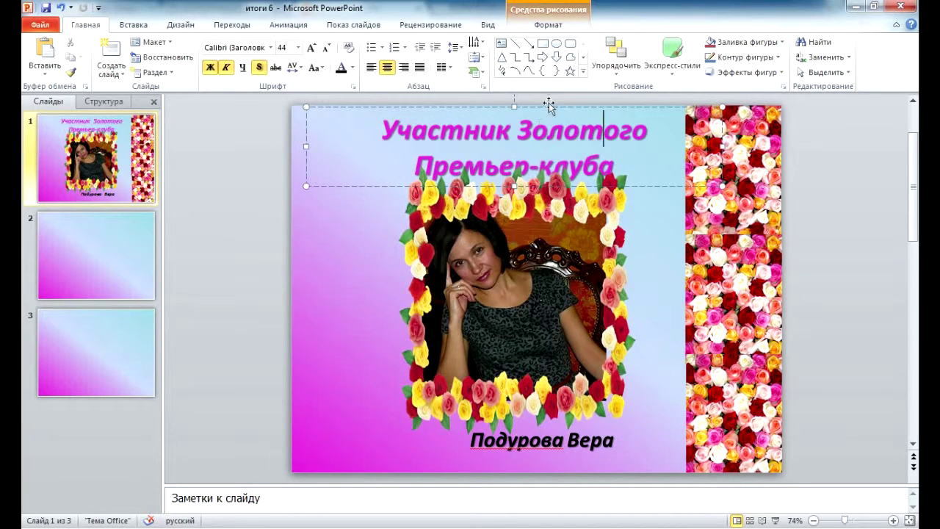
# - Raise the title box and change 'Золотого' to 'Серебряного' in the title
pyautogui.moveTo(548, 105); pyautogui.dragTo(545, 119)
pyautogui.press('Up')
pyautogui.press('Up')
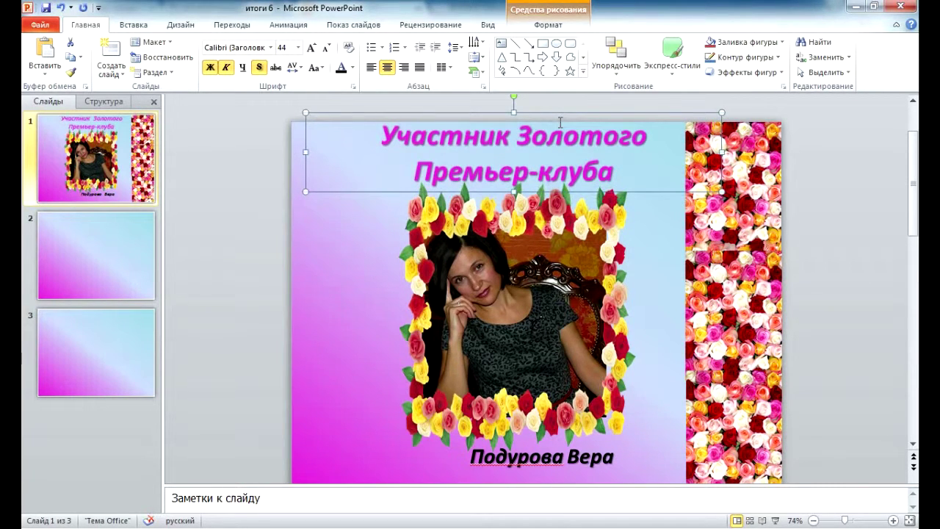
pyautogui.moveTo(647, 146); pyautogui.dragTo(534, 146)
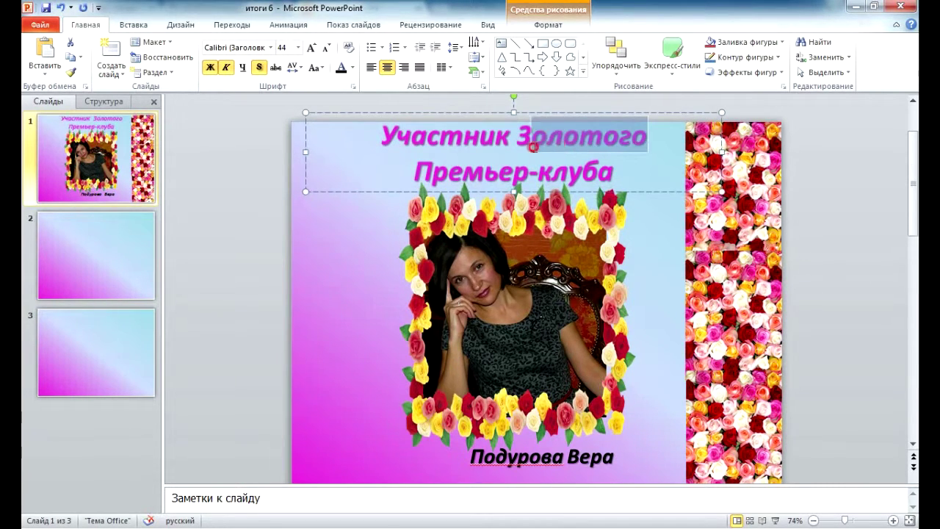
pyautogui.press('BackSpace')
pyautogui.press('BackSpace')
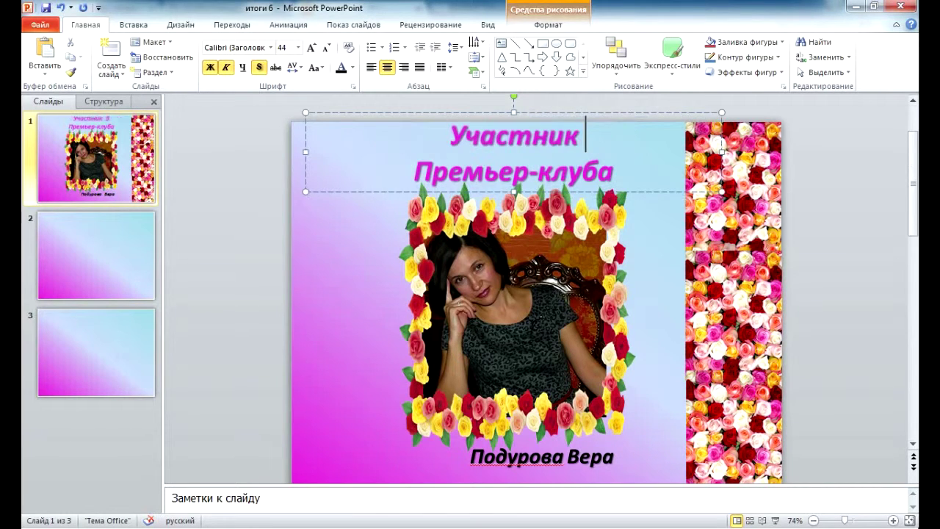
pyautogui.write('Серебряного')
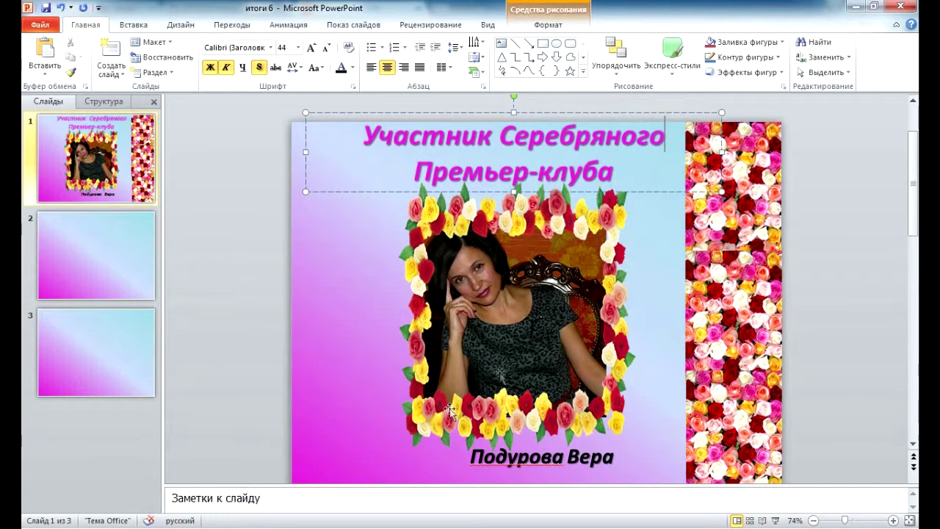
# - Shift the name caption slightly left beneath the rose frame
pyautogui.click(663, 379)
pyautogui.click(580, 451)
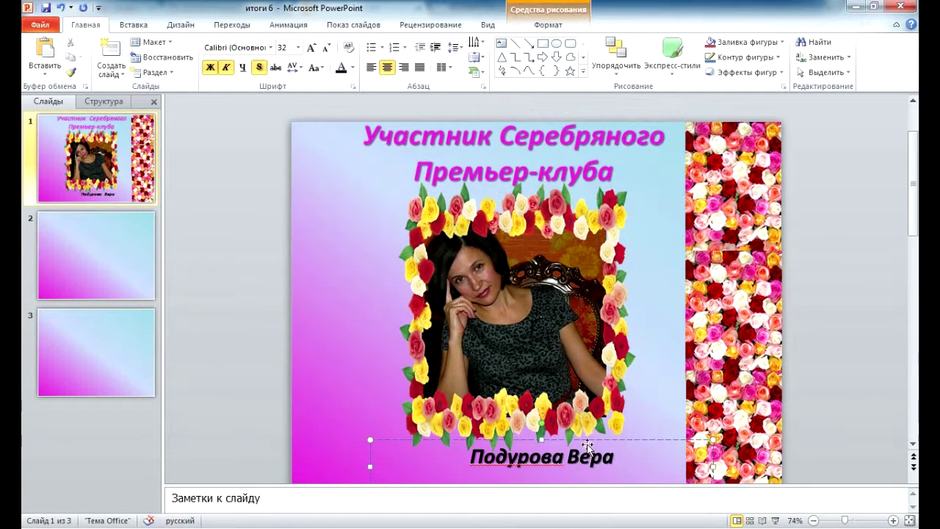
pyautogui.click(588, 441)
pyautogui.click(589, 452)
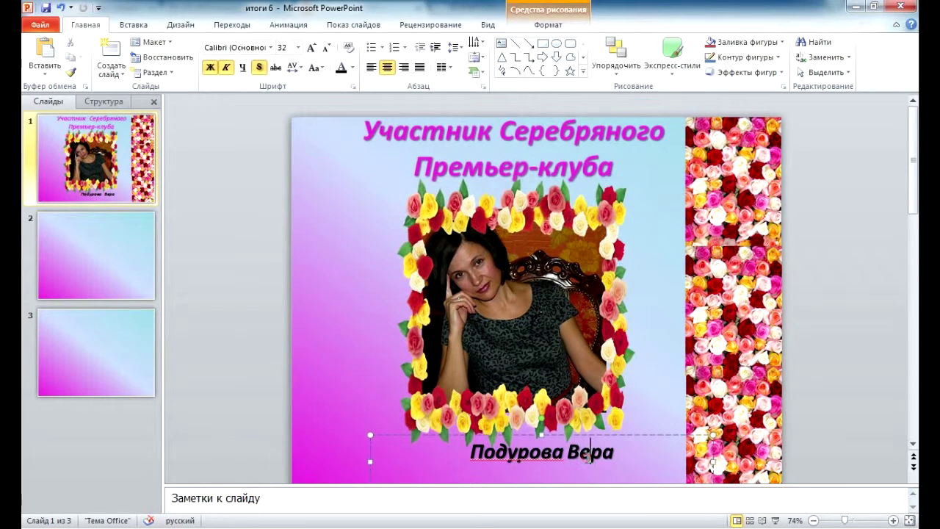
pyautogui.moveTo(645, 438); pyautogui.dragTo(624, 440)
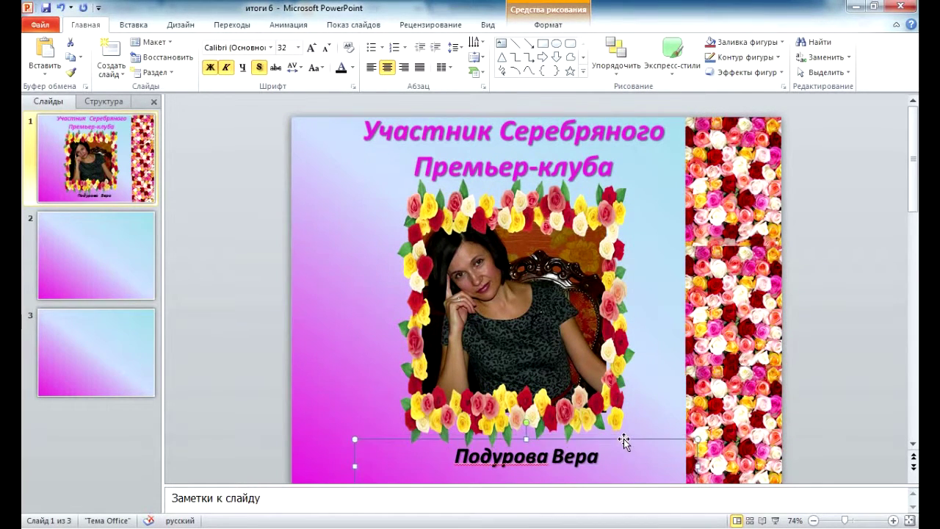
pyautogui.click(350, 389)
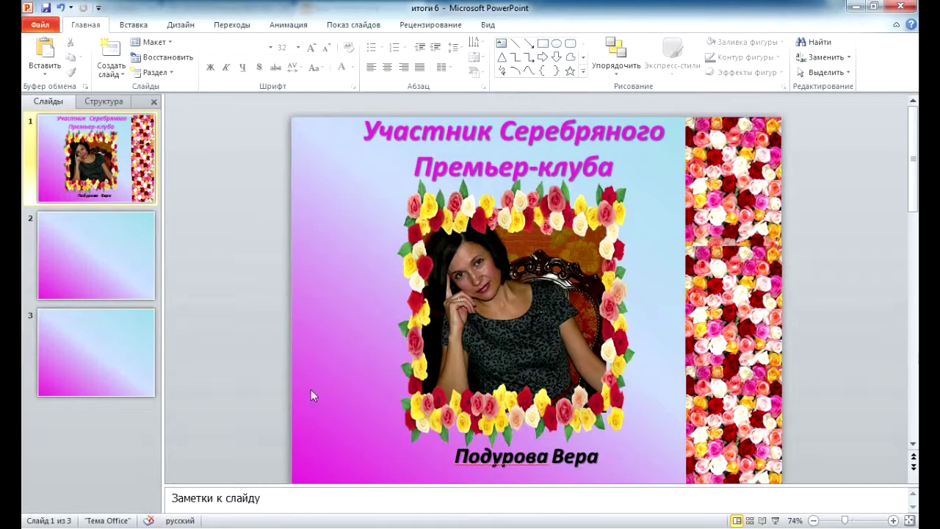
# - Minimize PowerPoint and run a Mail.Ru image search for 'поздравляем'
pyautogui.click(858, 9)
pyautogui.click(96, 9)
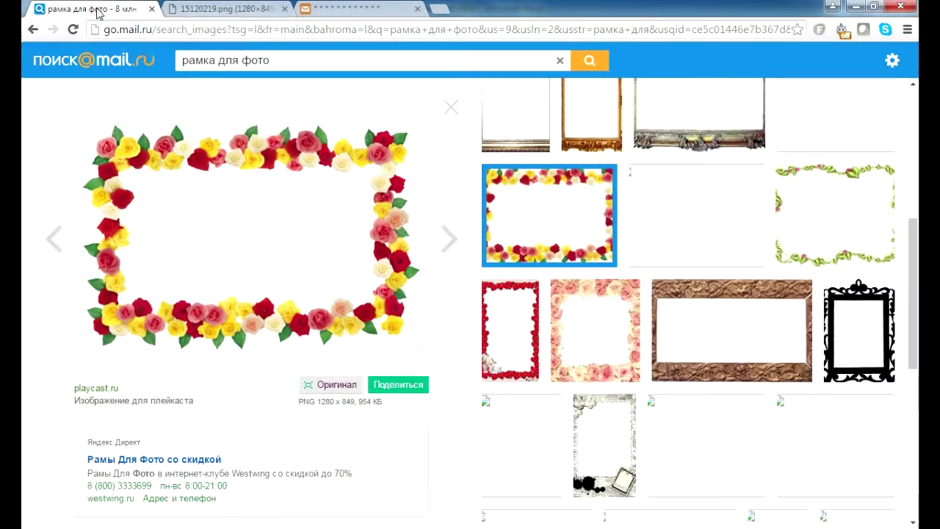
pyautogui.moveTo(286, 64); pyautogui.dragTo(169, 72)
pyautogui.write('п')
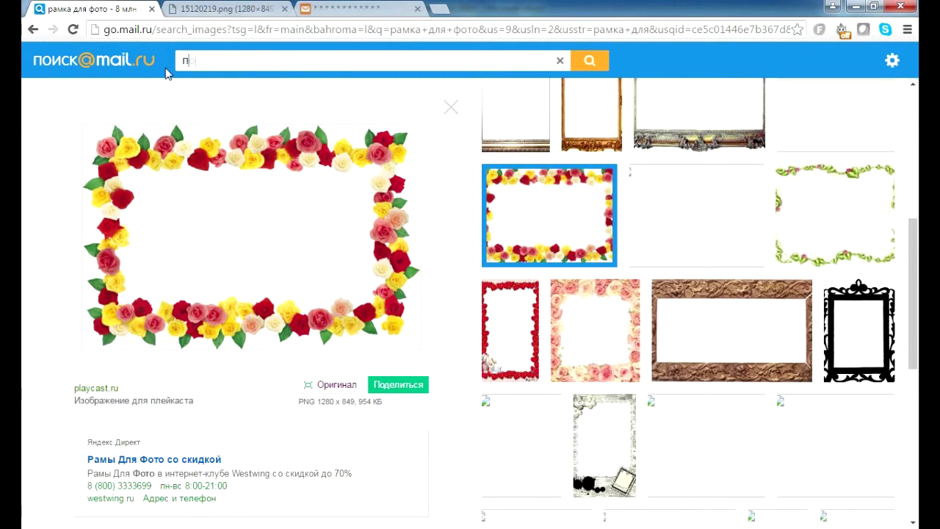
pyautogui.write('оздра')
pyautogui.write('ем')
pyautogui.press('Return')
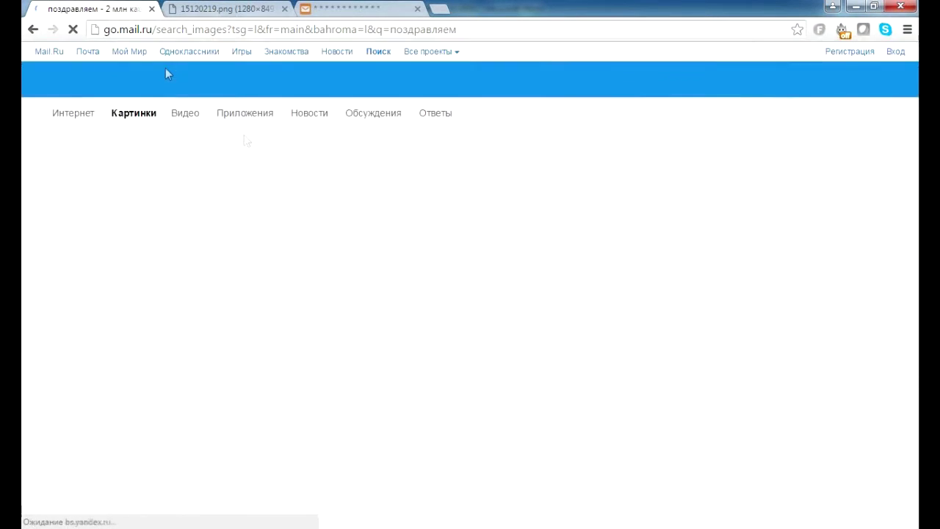
# - Preview the gold 'Поздравляем!' lettering result and choose Сохранить картинку как... for it
pyautogui.scroll(-3, 492, 250)
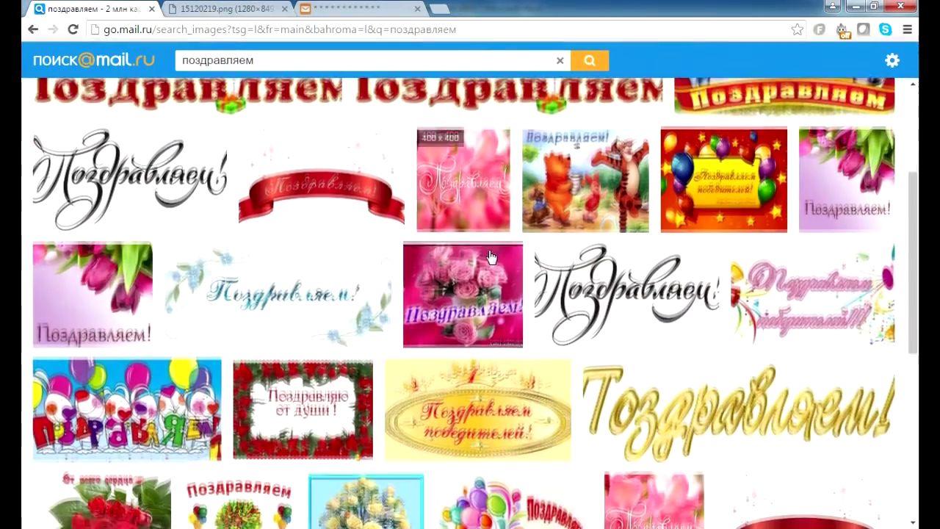
pyautogui.scroll(-1, 491, 257)
pyautogui.scroll(-1, 492, 256)
pyautogui.scroll(-1, 491, 256)
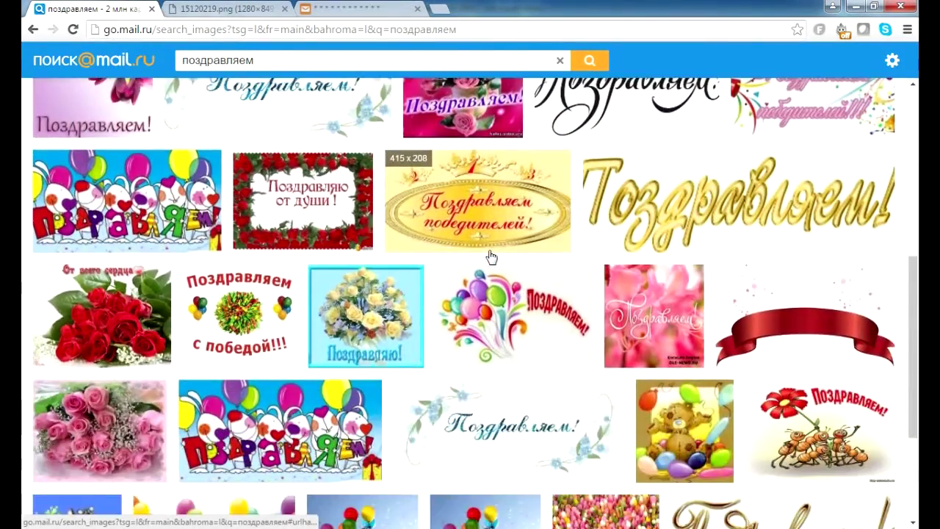
pyautogui.scroll(-2, 492, 256)
pyautogui.scroll(-1, 491, 256)
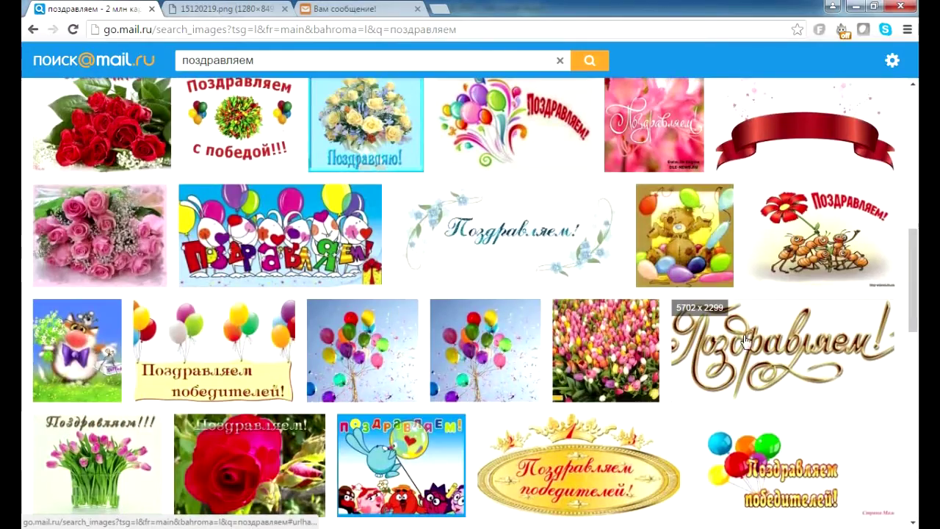
pyautogui.click(802, 367)
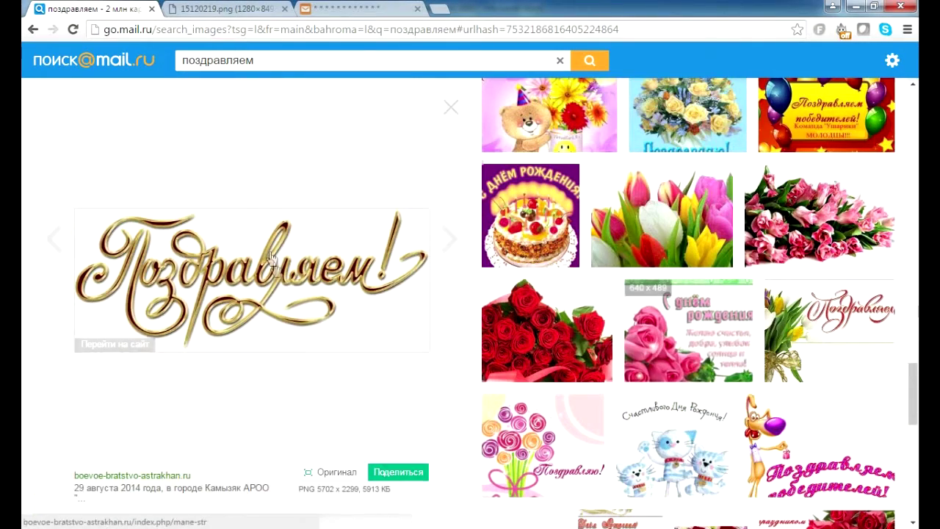
pyautogui.rightClick(269, 301)
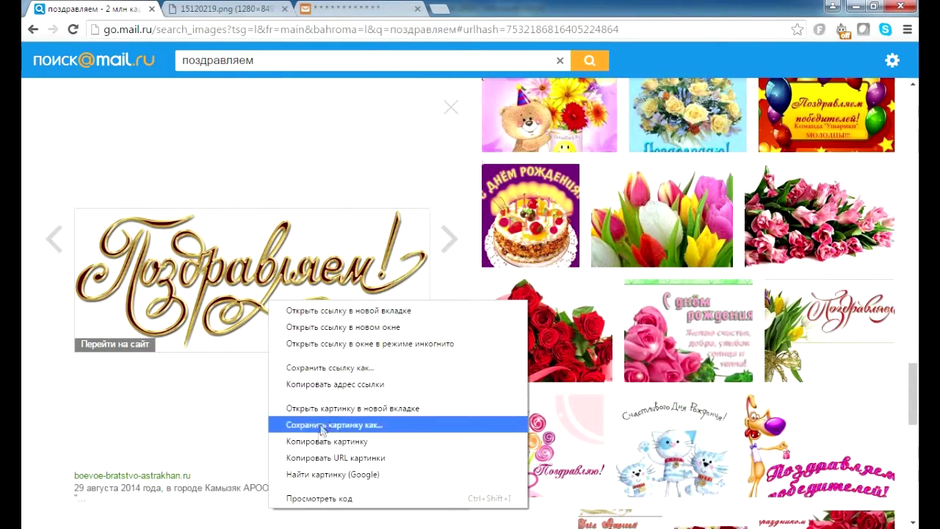
pyautogui.click(321, 426)
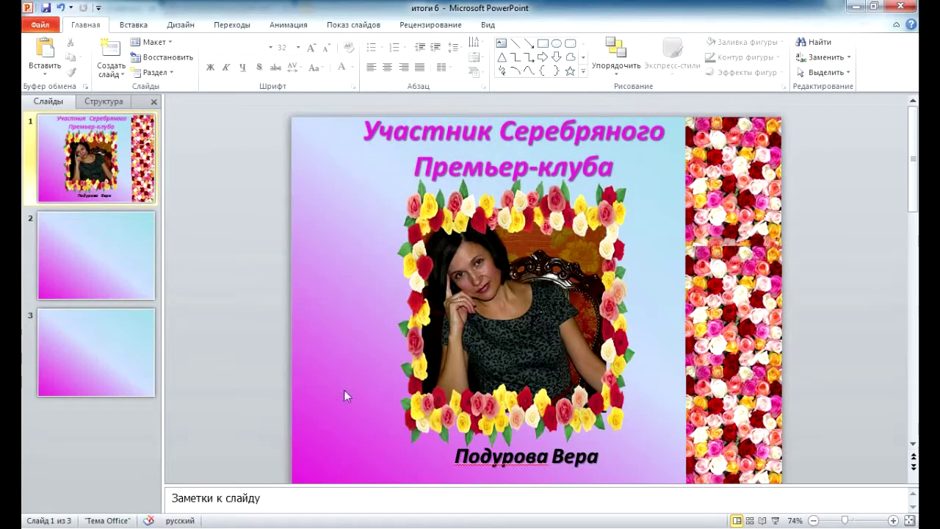
# - Paste the golden 'Поздравляем' lettering onto slide 1, laid across the photo and past the right edge
pyautogui.rightClick(344, 394)
pyautogui.click(392, 282)
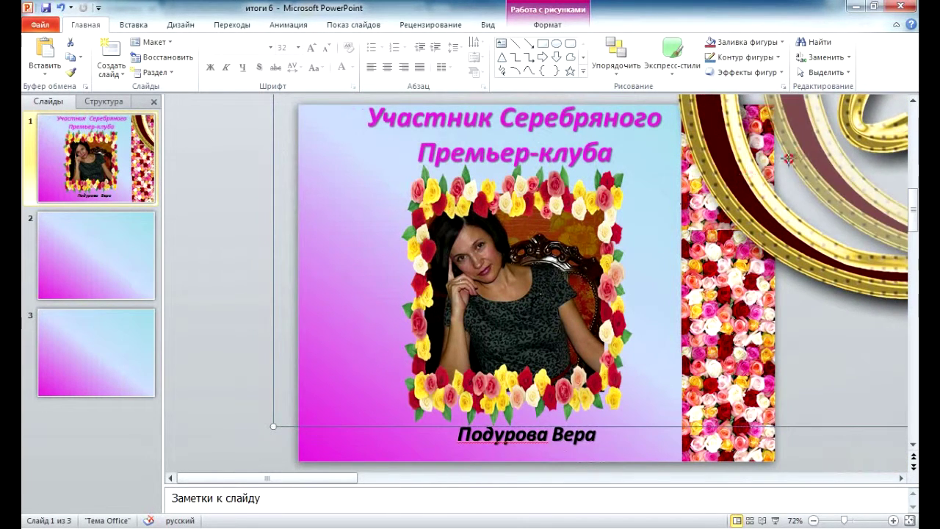
pyautogui.hotkey('ctrl', 'z')
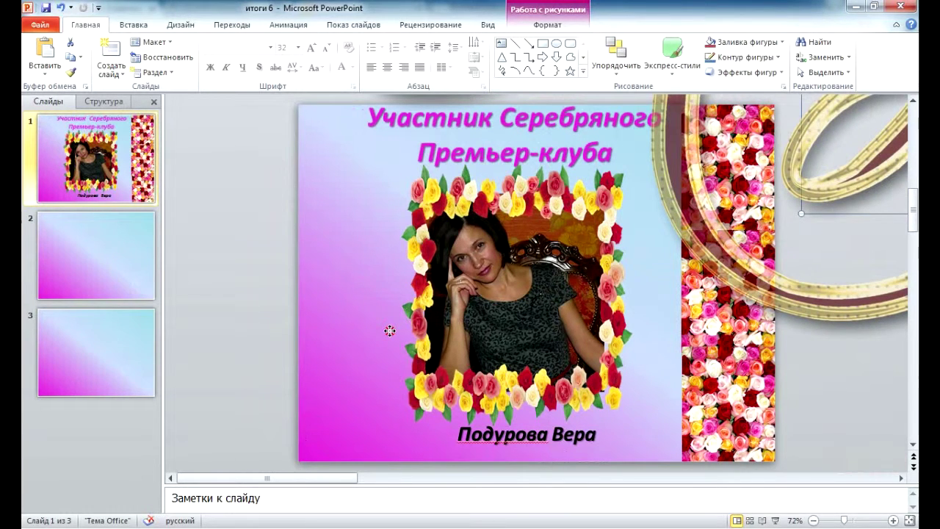
pyautogui.hotkey('ctrl', 'y')
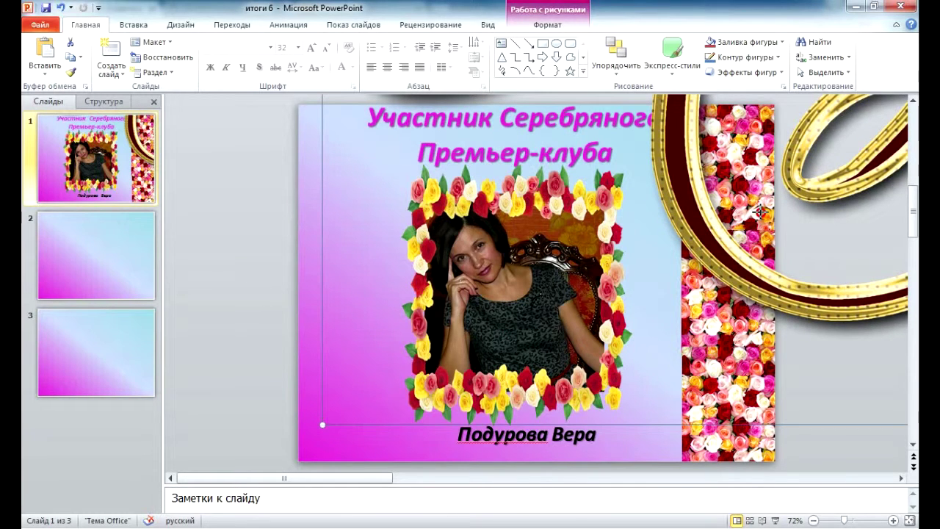
pyautogui.hotkey('ctrl', 'z')
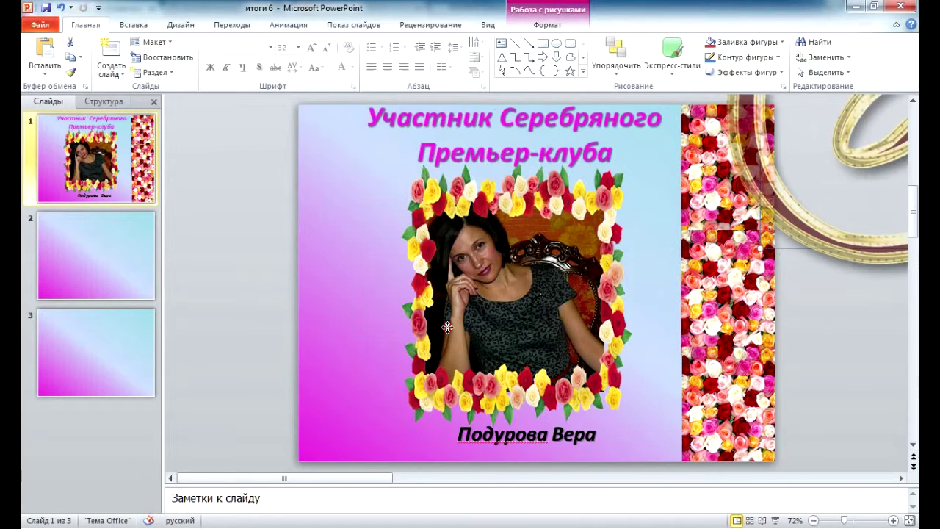
pyautogui.moveTo(447, 327); pyautogui.dragTo(359, 403)
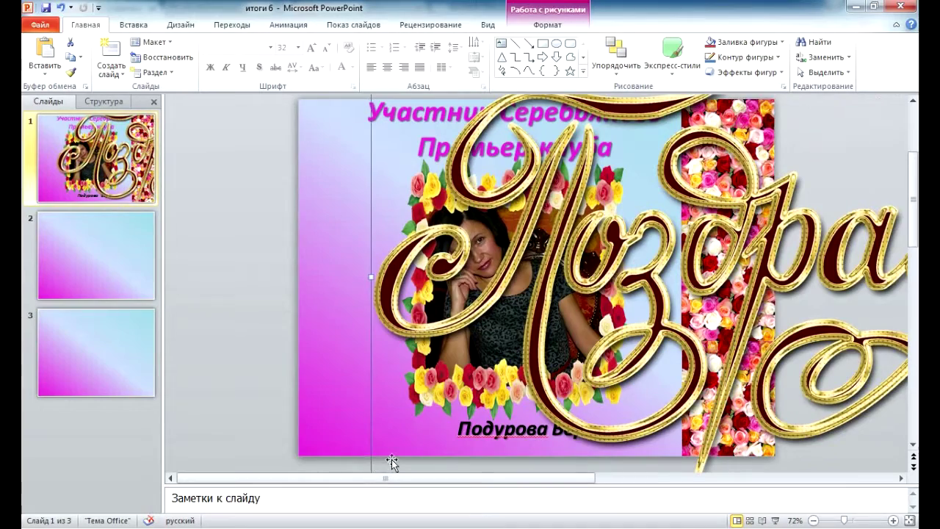
pyautogui.scroll(-5, 392, 459)
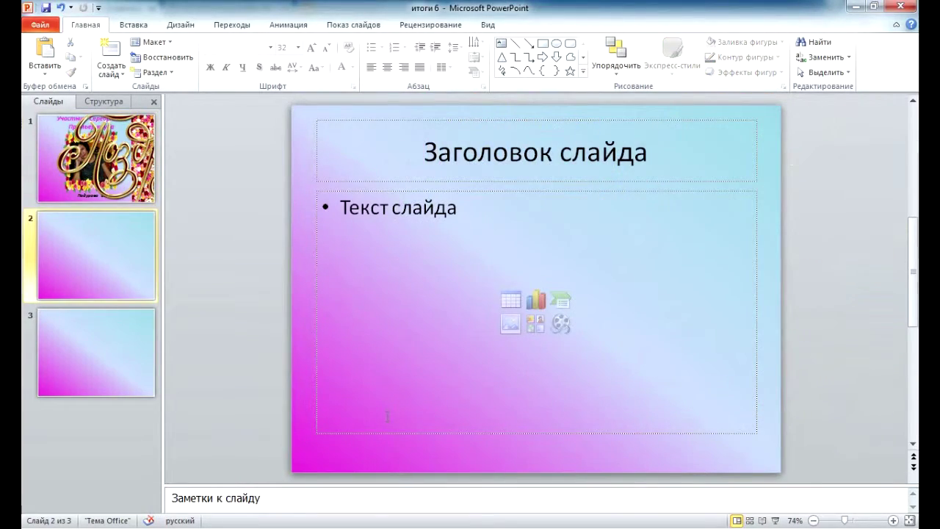
pyautogui.scroll(5, 393, 389)
# - Shrink the golden script picture and move it over the photo
pyautogui.moveTo(534, 363)
pyautogui.mouseDown()
pyautogui.moveTo(547, 282)
pyautogui.moveTo(558, 287)
pyautogui.mouseUp()
pyautogui.moveTo(381, 423); pyautogui.dragTo(766, 231)
pyautogui.moveTo(846, 173); pyautogui.dragTo(763, 267)
pyautogui.hotkey('ctrl', 'z')
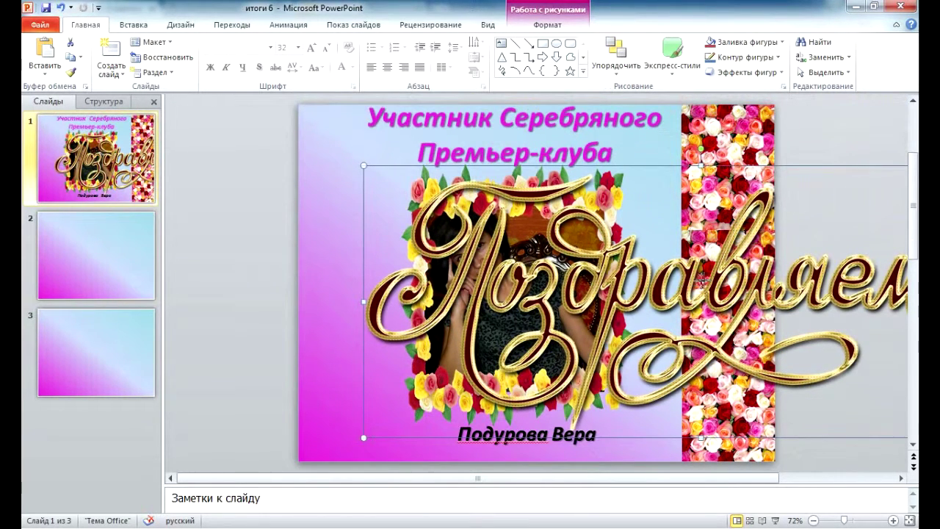
pyautogui.moveTo(704, 280); pyautogui.dragTo(703, 281)
pyautogui.moveTo(859, 234)
pyautogui.mouseDown()
pyautogui.moveTo(410, 293)
pyautogui.moveTo(387, 316)
pyautogui.mouseUp()
pyautogui.moveTo(269, 357); pyautogui.dragTo(308, 342)
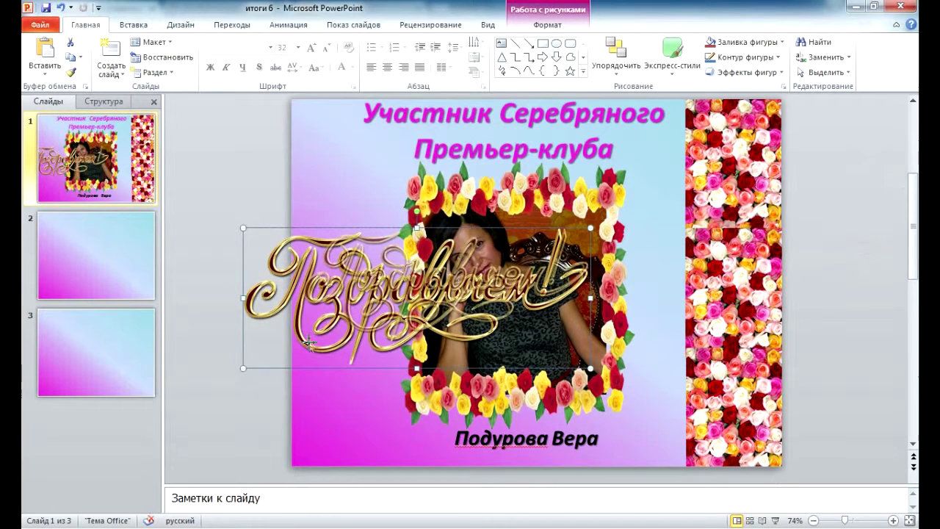
pyautogui.moveTo(309, 342); pyautogui.dragTo(302, 344)
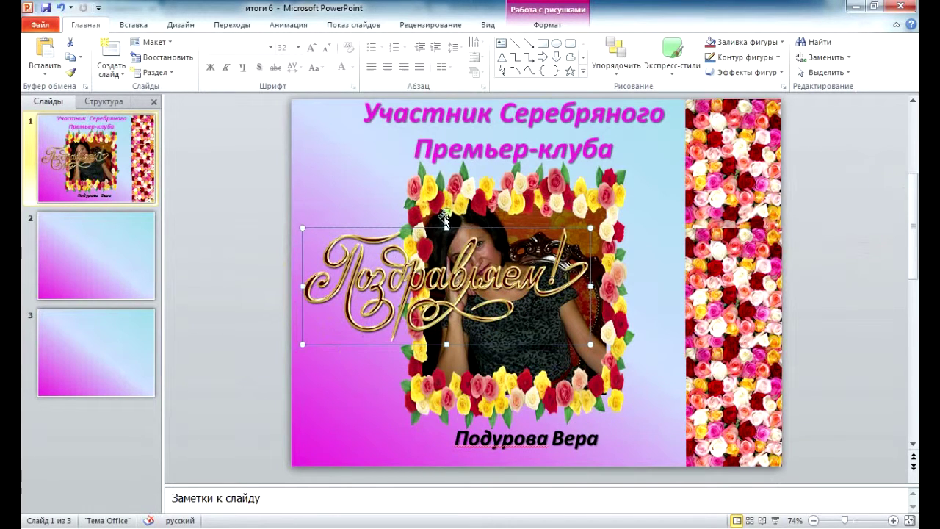
# - Tilt the script nearly vertical and place it along the slide's left side
pyautogui.moveTo(446, 210); pyautogui.dragTo(389, 232)
pyautogui.moveTo(389, 232); pyautogui.dragTo(396, 232)
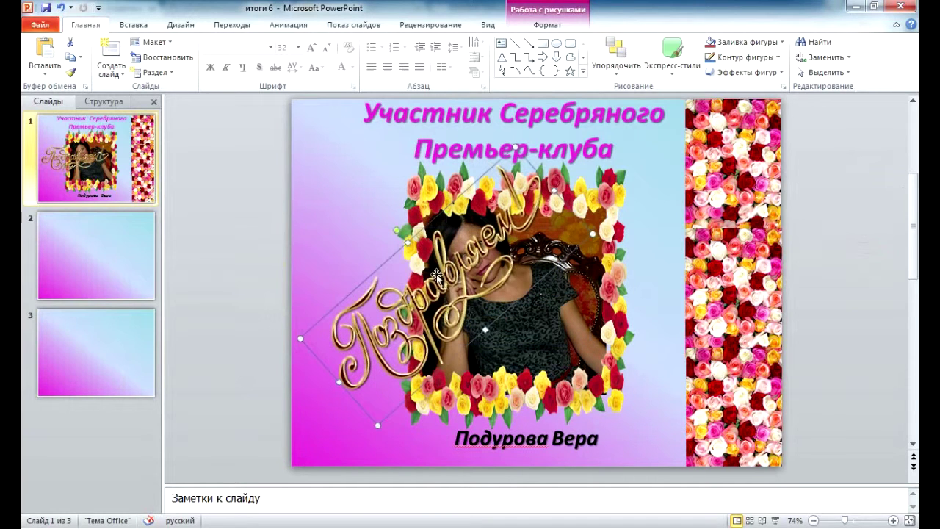
pyautogui.moveTo(449, 284)
pyautogui.mouseDown()
pyautogui.moveTo(324, 224)
pyautogui.moveTo(327, 236)
pyautogui.mouseUp()
pyautogui.moveTo(310, 271)
pyautogui.mouseDown()
pyautogui.moveTo(311, 284)
pyautogui.moveTo(313, 277)
pyautogui.mouseUp()
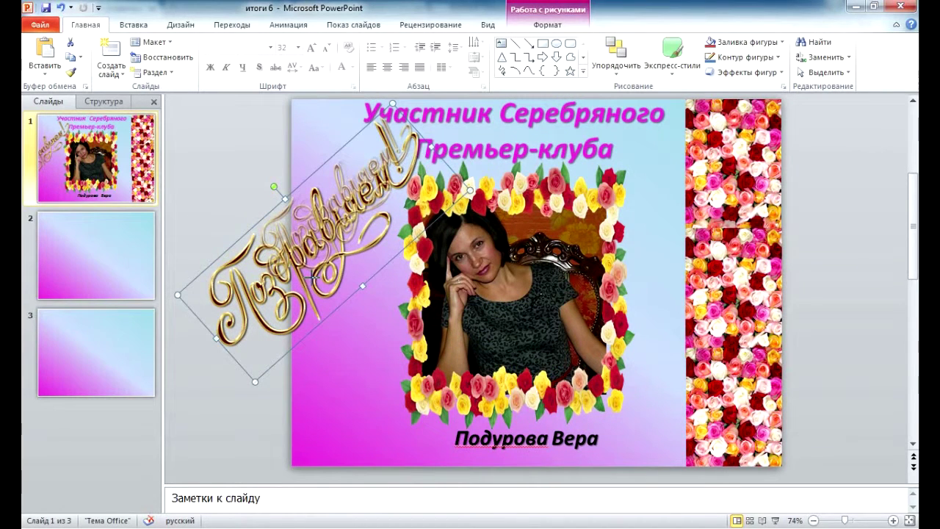
pyautogui.moveTo(341, 246)
pyautogui.mouseDown()
pyautogui.moveTo(349, 200)
pyautogui.moveTo(362, 221)
pyautogui.mouseUp()
pyautogui.moveTo(313, 180); pyautogui.dragTo(287, 250)
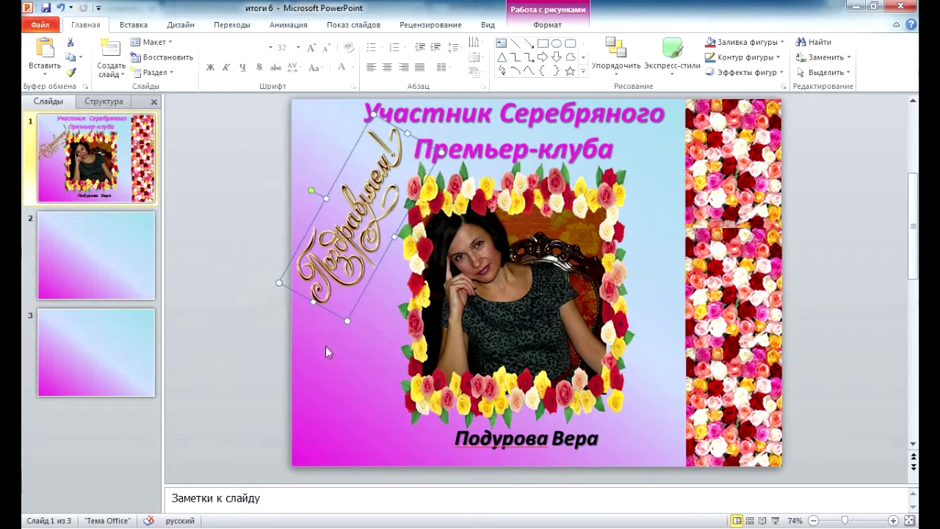
pyautogui.click(331, 358)
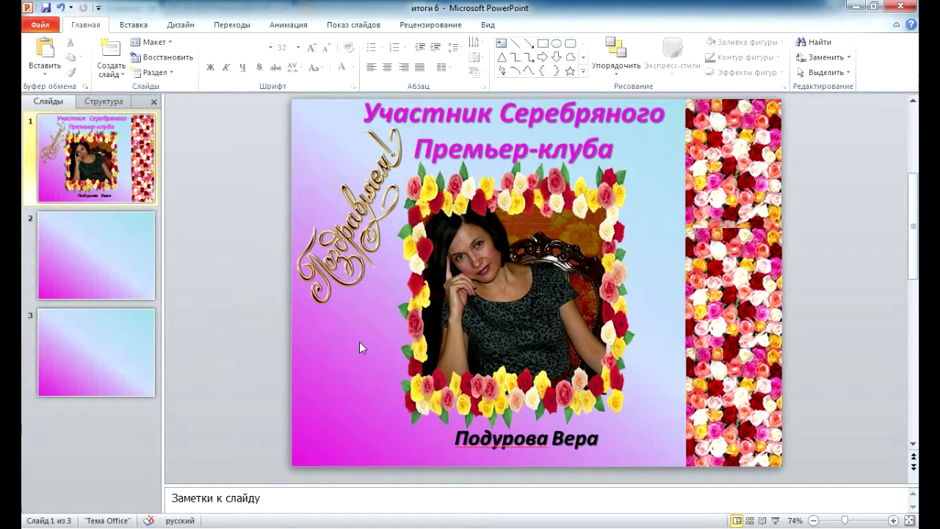
# - Draw an oval at the slide's lower left below the golden script
pyautogui.click(145, 26)
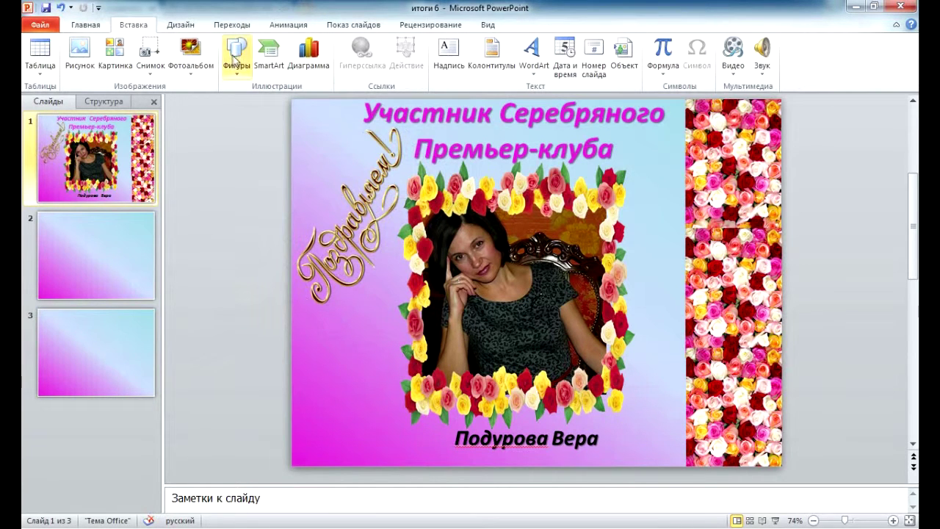
pyautogui.click(237, 59)
pyautogui.click(283, 101)
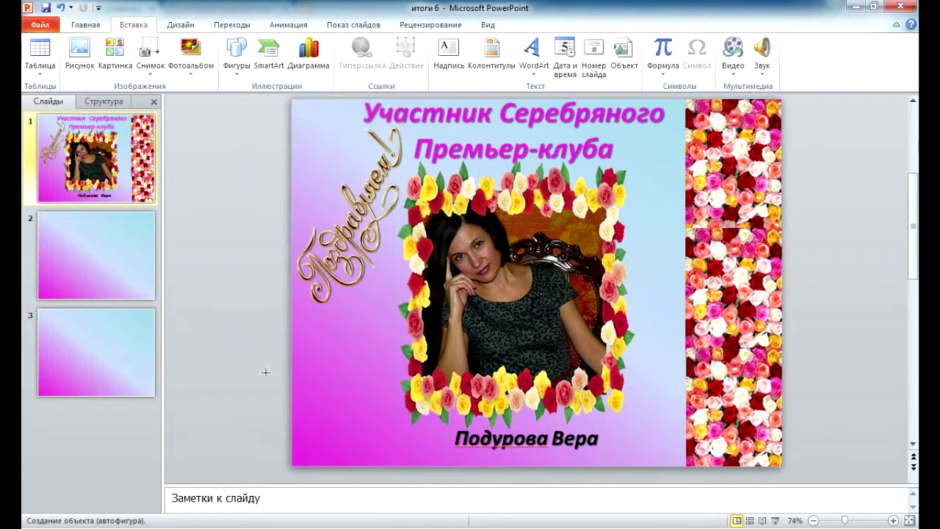
pyautogui.moveTo(297, 342); pyautogui.dragTo(397, 388)
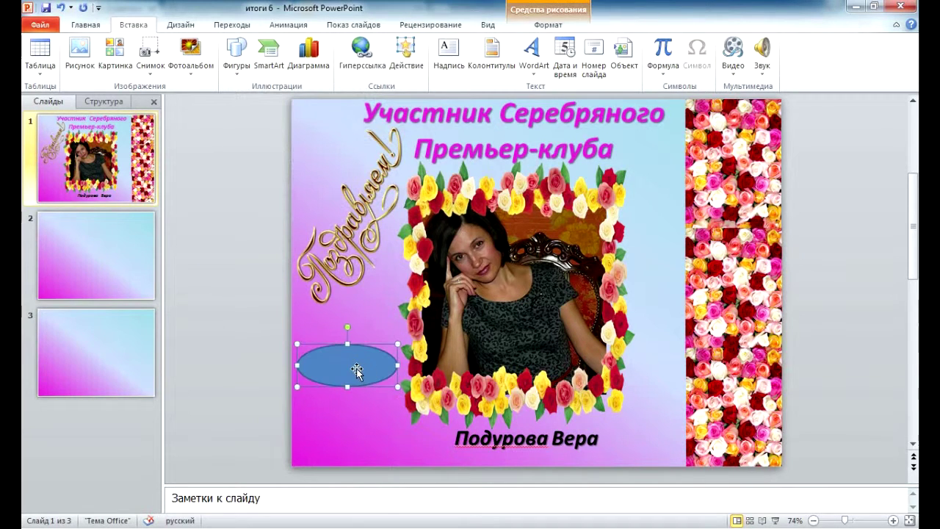
# - Fill the oval with the recent pink/magenta colour via Format Shape
pyautogui.rightClick(354, 369)
pyautogui.click(378, 359)
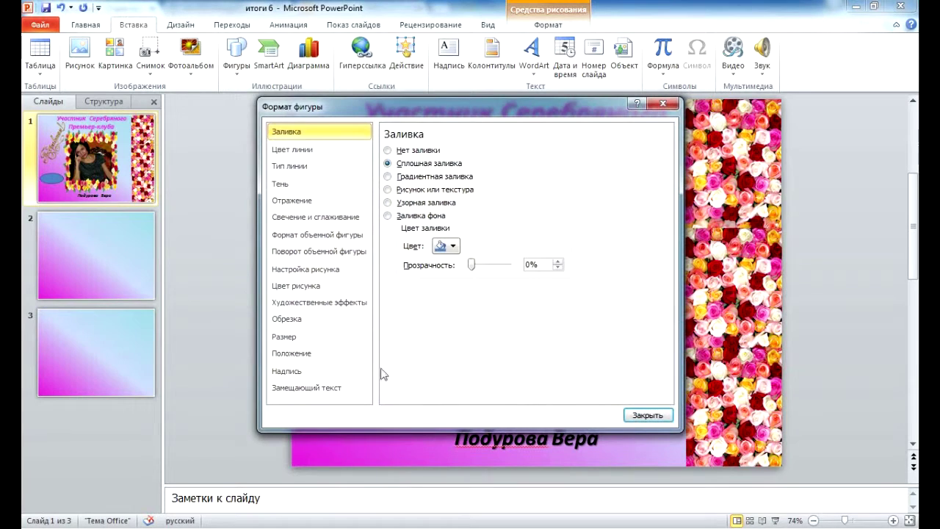
pyautogui.click(453, 246)
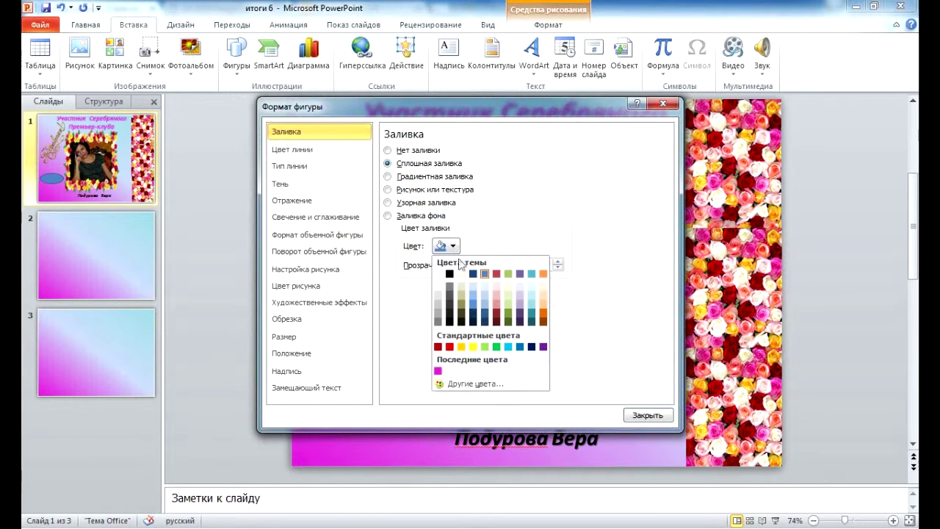
pyautogui.click(435, 368)
pyautogui.click(636, 417)
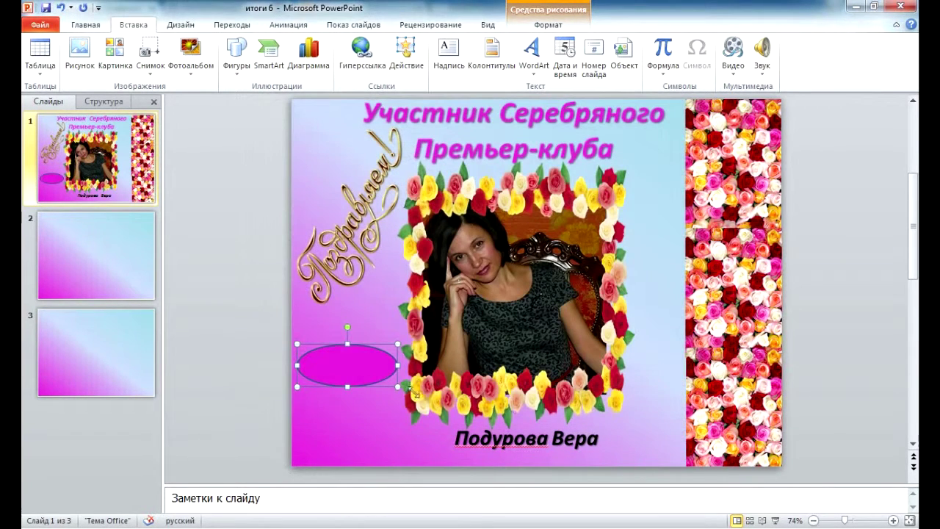
# - Tilt the magenta ellipse about 30° counter-clockwise
pyautogui.moveTo(361, 378); pyautogui.dragTo(360, 370)
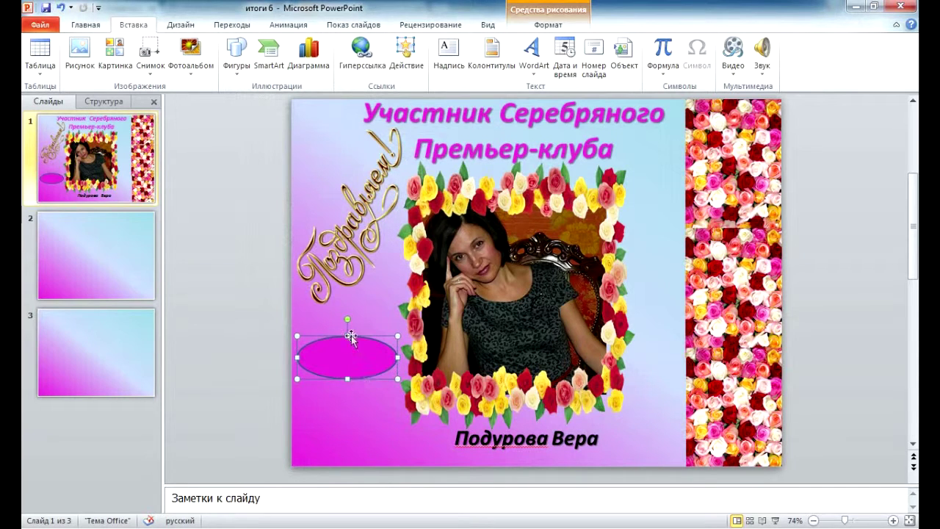
pyautogui.moveTo(347, 318); pyautogui.dragTo(330, 333)
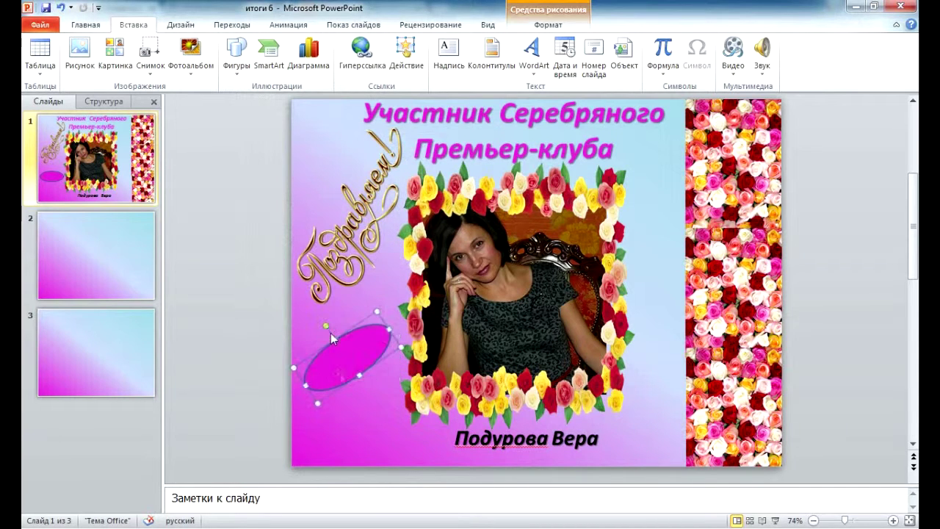
pyautogui.click(338, 424)
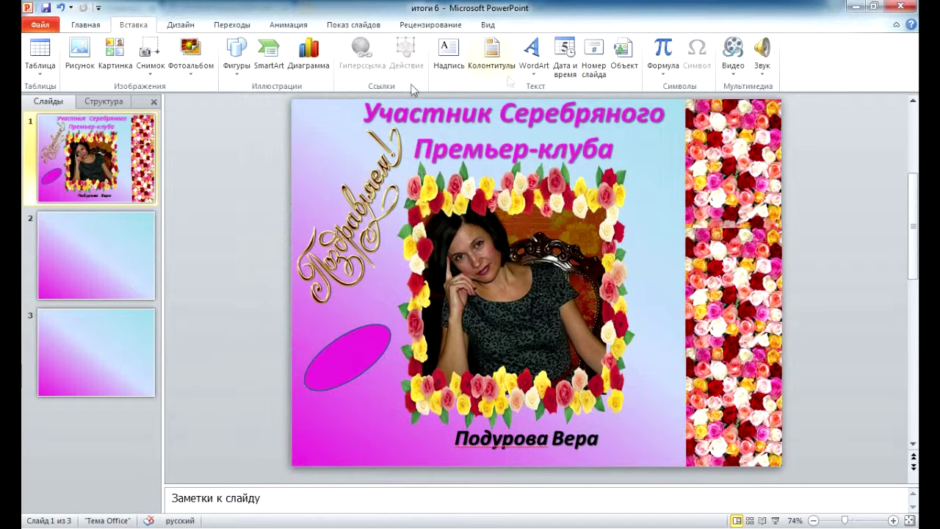
# - Add a text box over the ellipse reading '191 ББ!'
pyautogui.click(447, 65)
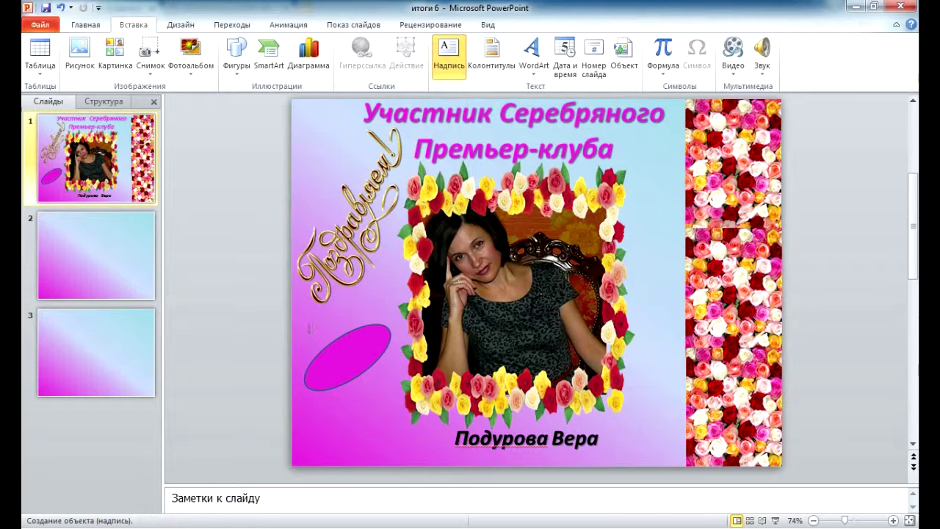
pyautogui.moveTo(308, 331); pyautogui.dragTo(382, 381)
pyautogui.write('191 ББ')
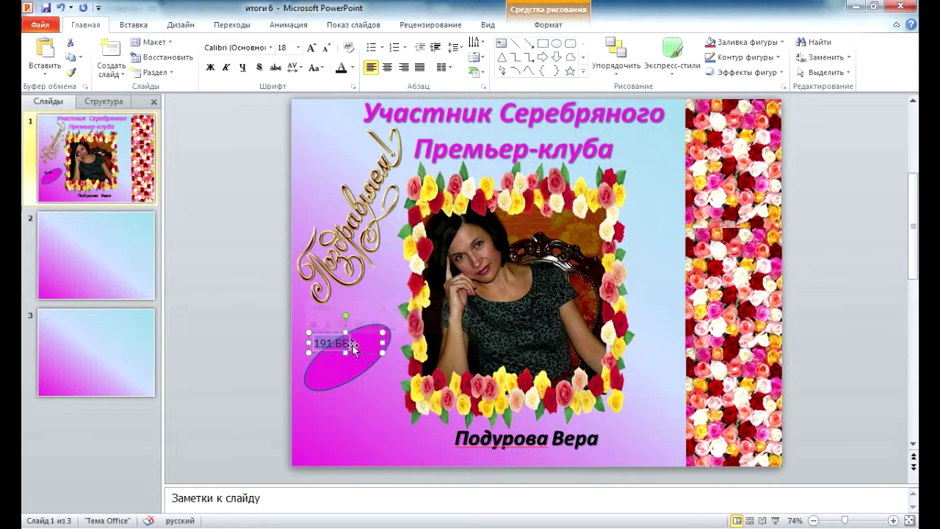
pyautogui.write('!')
pyautogui.hotkey('ctrl', 'a')
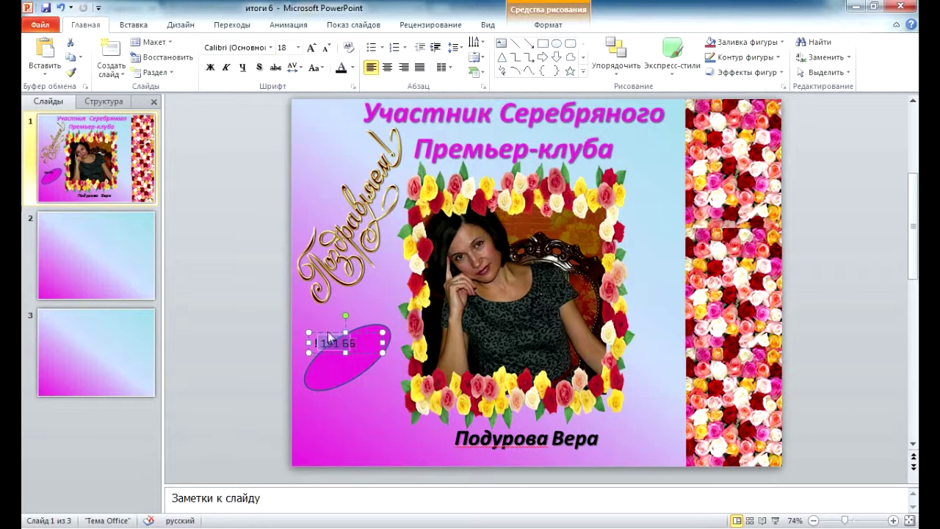
pyautogui.click(63, 7)
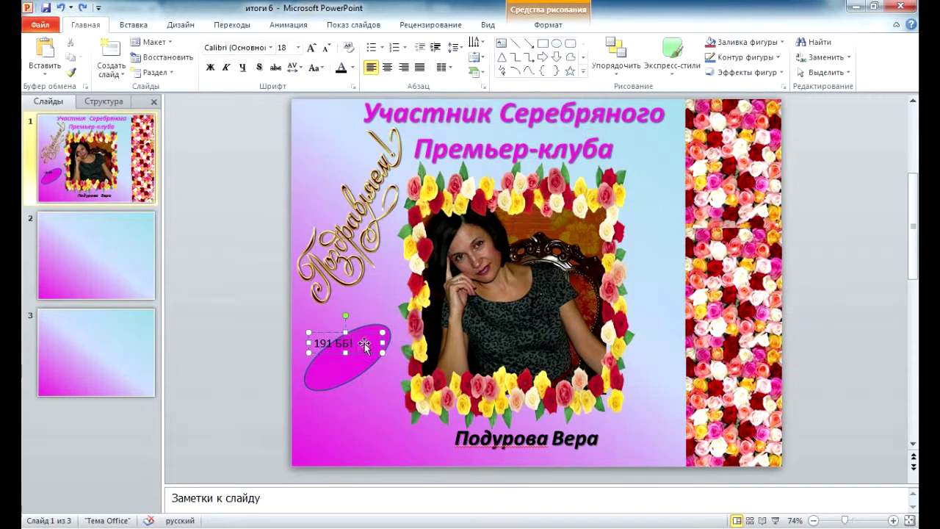
pyautogui.moveTo(351, 342)
pyautogui.mouseDown()
pyautogui.moveTo(313, 342)
pyautogui.moveTo(354, 343)
pyautogui.mouseUp()
pyautogui.click(314, 343)
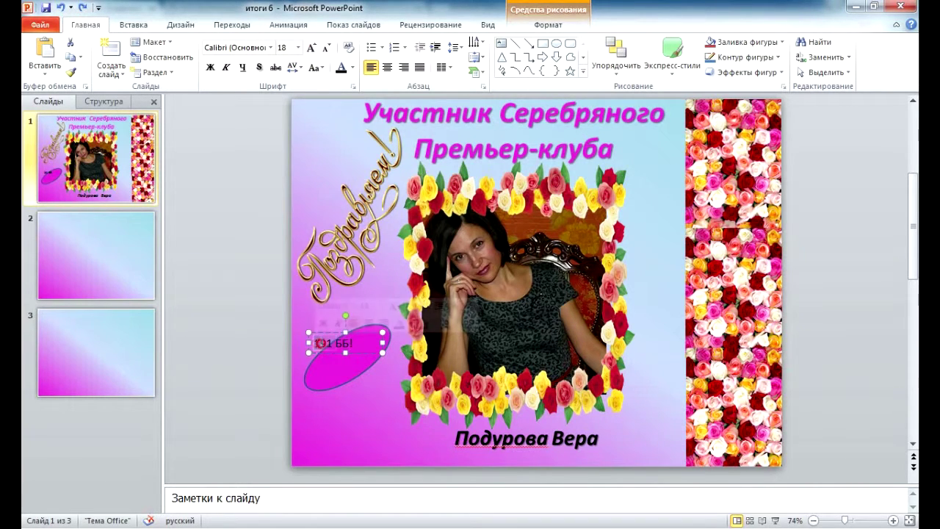
# - Make the badge text bold, size 24 with a shadow, tilted to match the ellipse
pyautogui.click(209, 67)
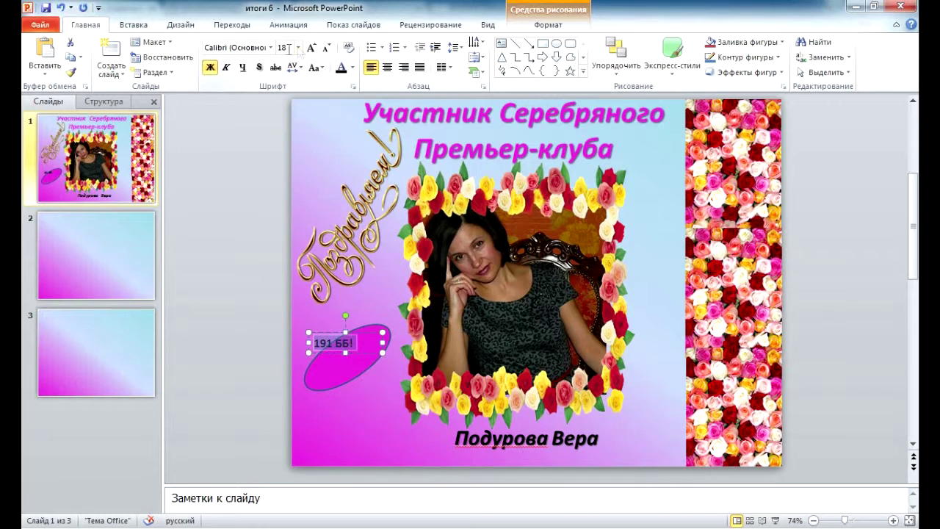
pyautogui.click(311, 47)
pyautogui.click(311, 47)
pyautogui.click(258, 67)
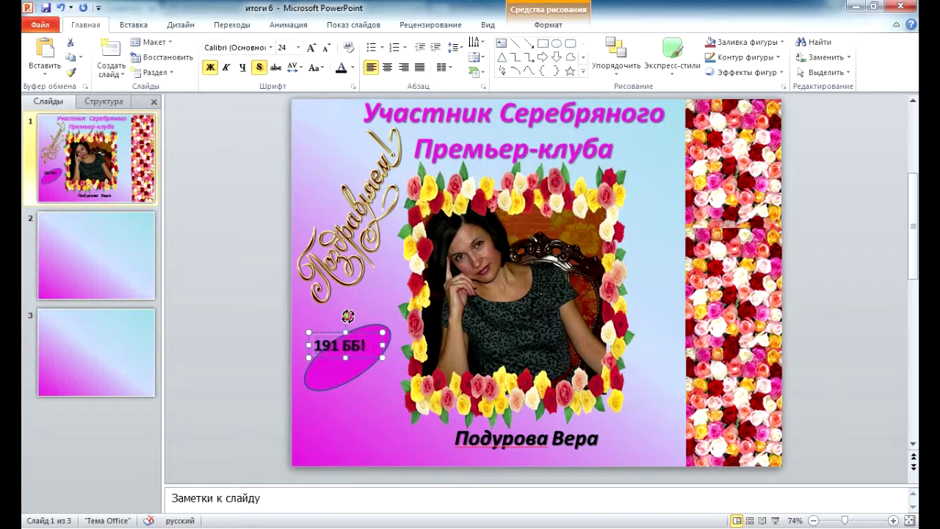
pyautogui.moveTo(348, 318); pyautogui.dragTo(325, 320)
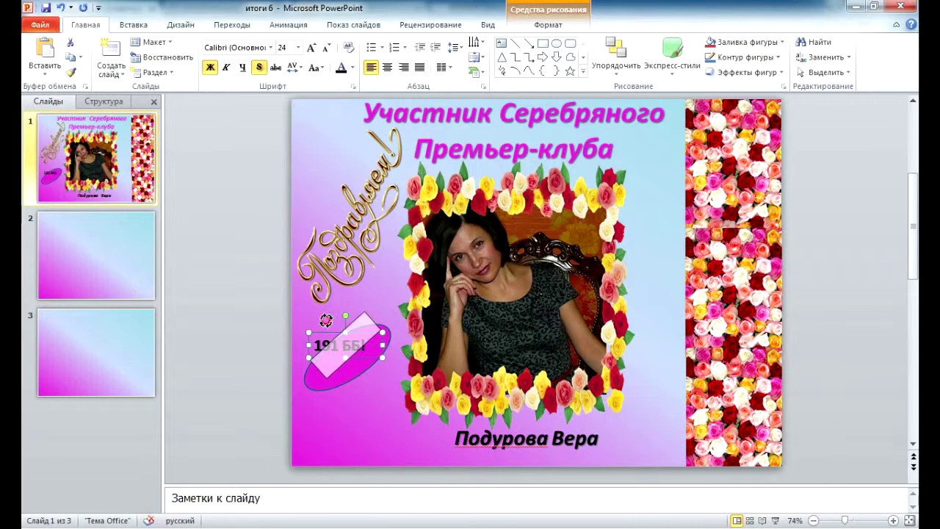
pyautogui.moveTo(325, 320); pyautogui.dragTo(356, 346)
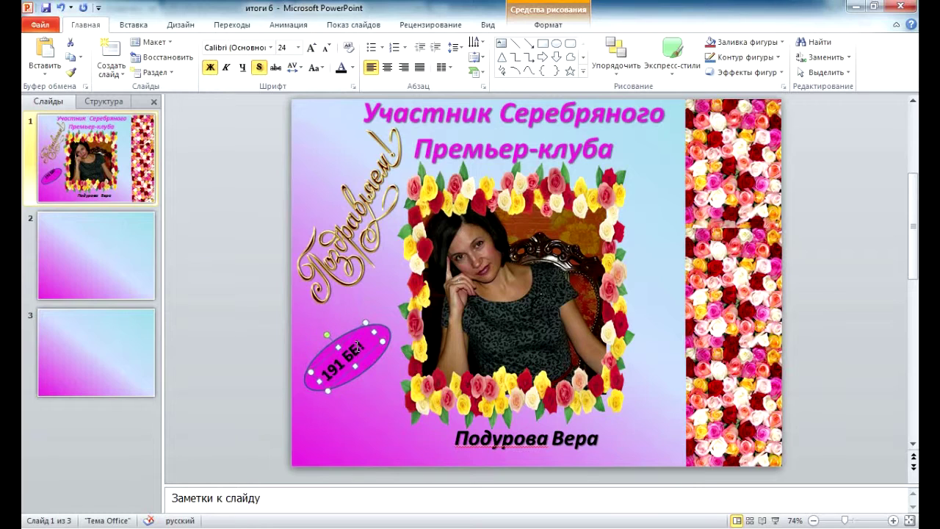
pyautogui.moveTo(326, 335); pyautogui.dragTo(329, 331)
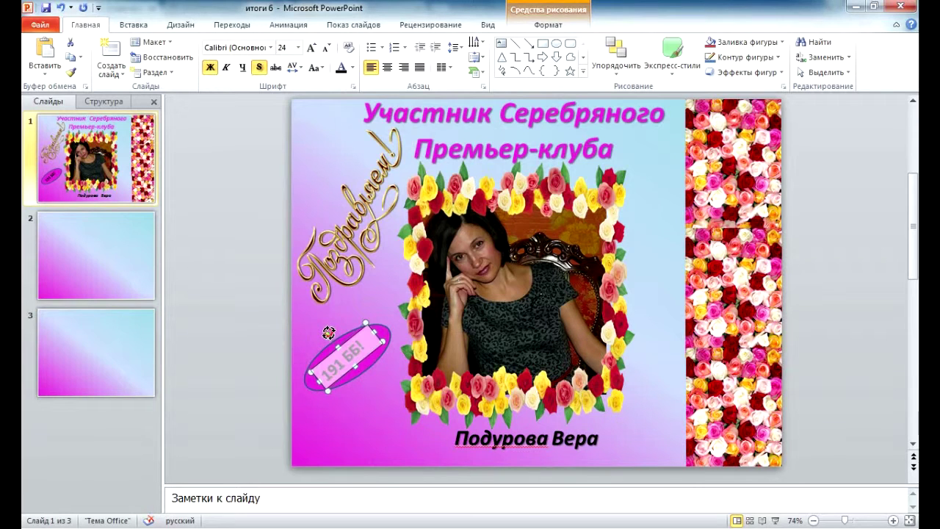
pyautogui.click(367, 432)
# - Grow the badge text to 32, then shrink it back to 28
pyautogui.moveTo(362, 345); pyautogui.dragTo(337, 372)
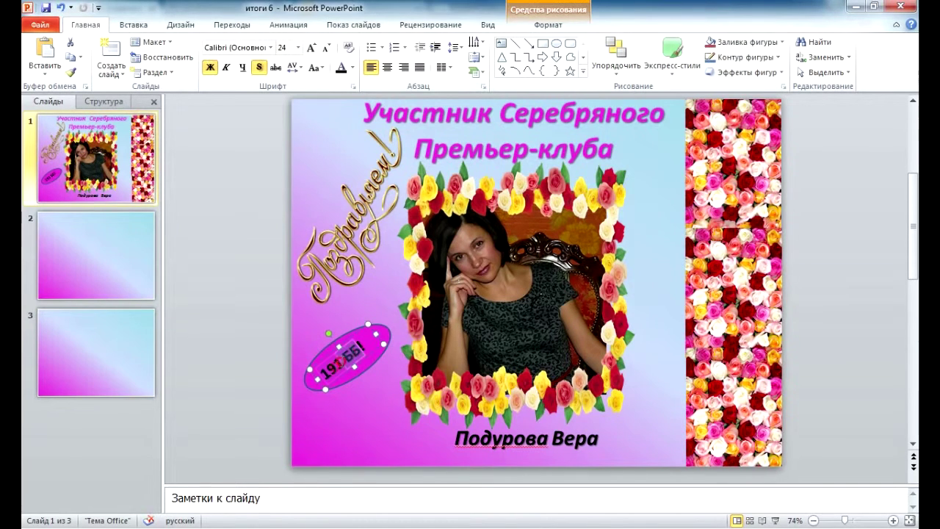
pyautogui.click(365, 345)
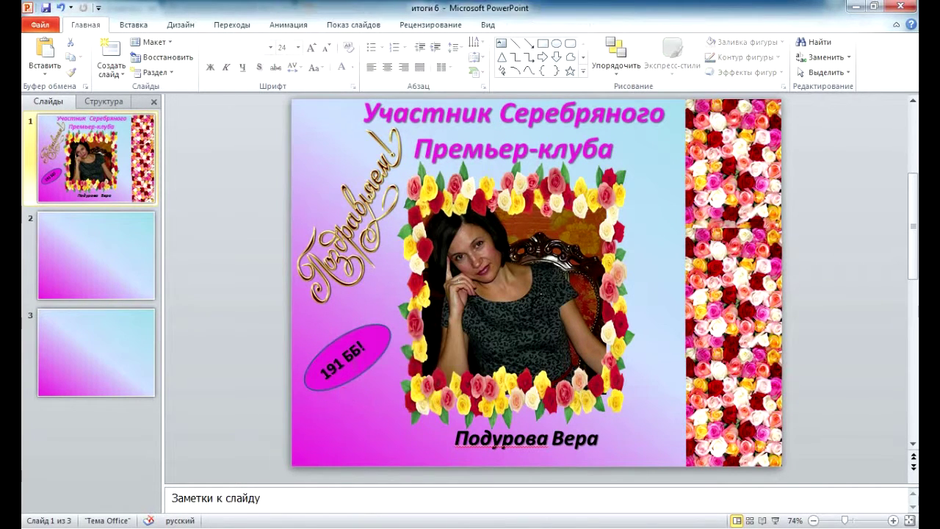
pyautogui.moveTo(365, 345); pyautogui.dragTo(323, 379)
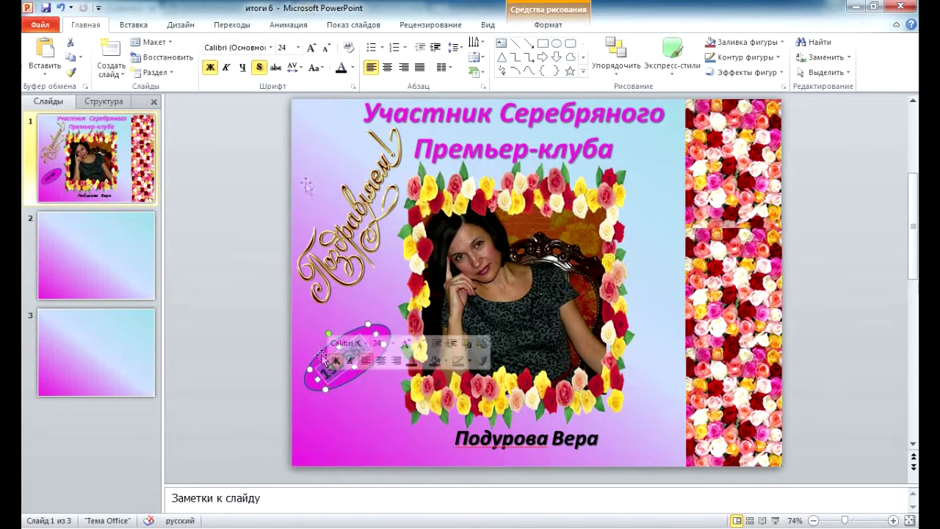
pyautogui.click(309, 48)
pyautogui.click(309, 48)
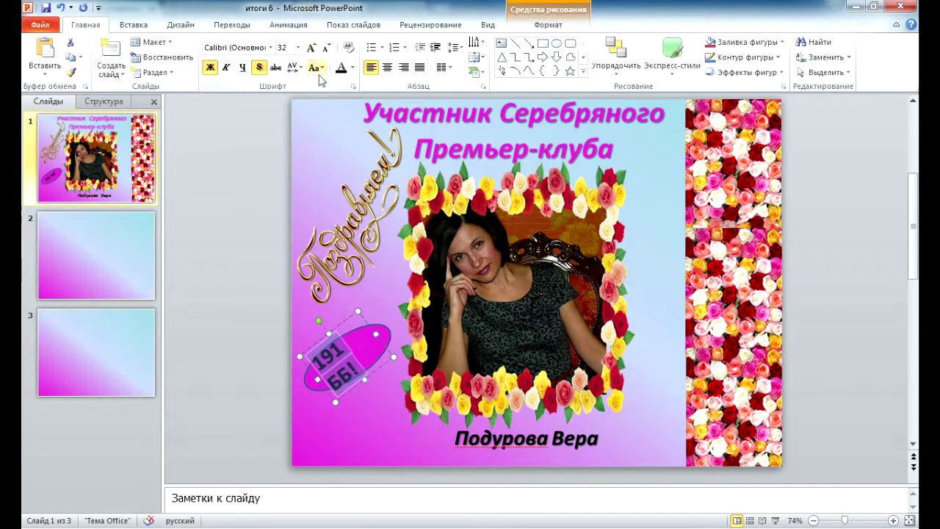
pyautogui.click(324, 48)
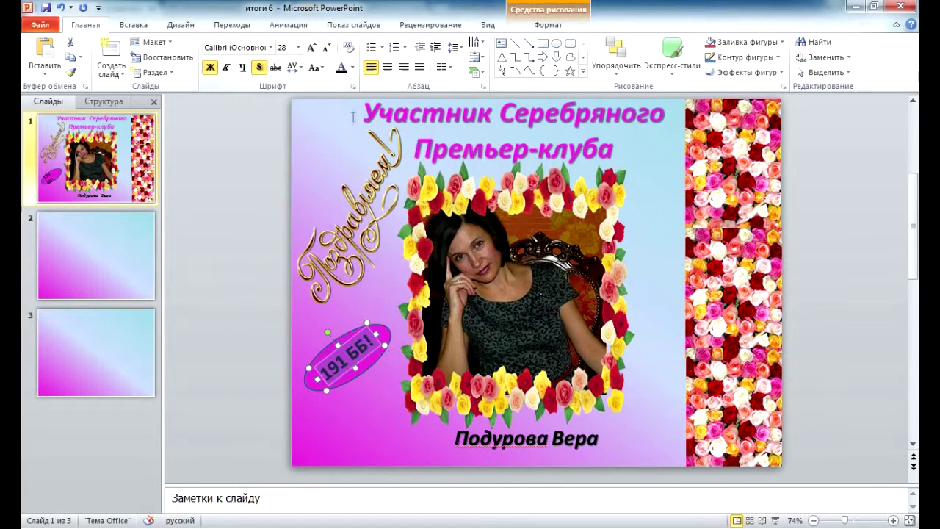
pyautogui.click(348, 411)
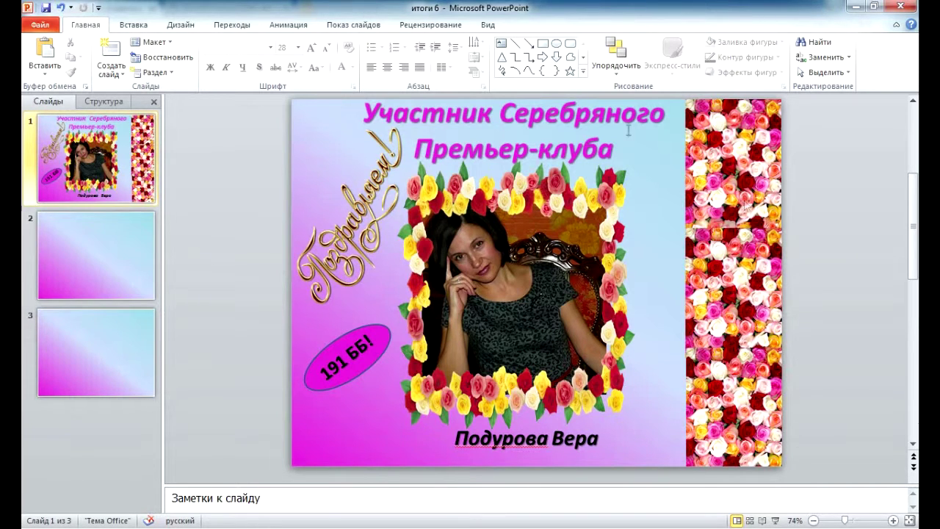
pyautogui.click(100, 180)
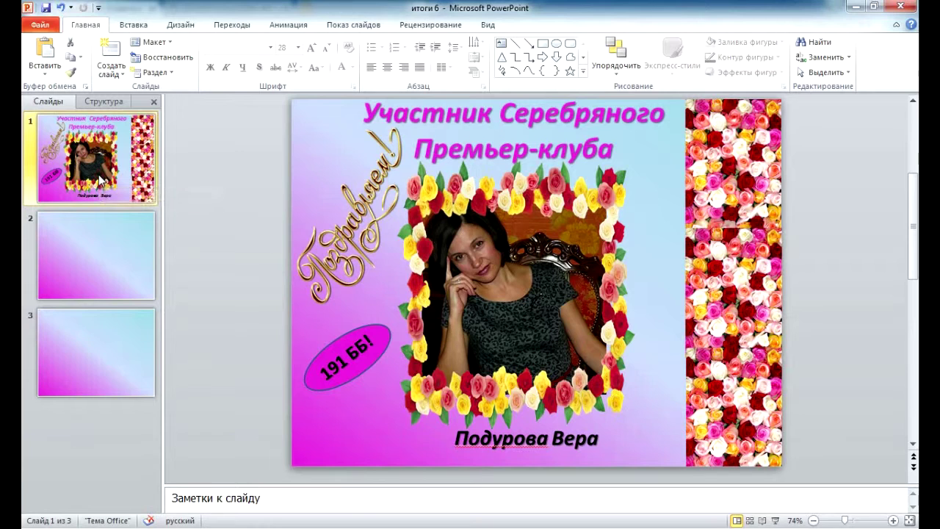
# - Copy slide 1 and paste it as a new slide 2
pyautogui.rightClick(101, 180)
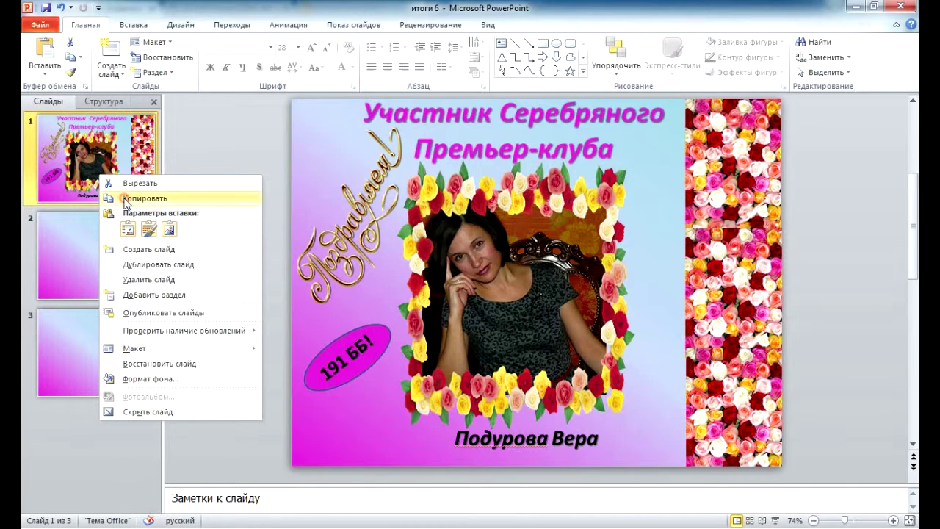
pyautogui.click(116, 198)
pyautogui.click(98, 208)
pyautogui.rightClick(98, 208)
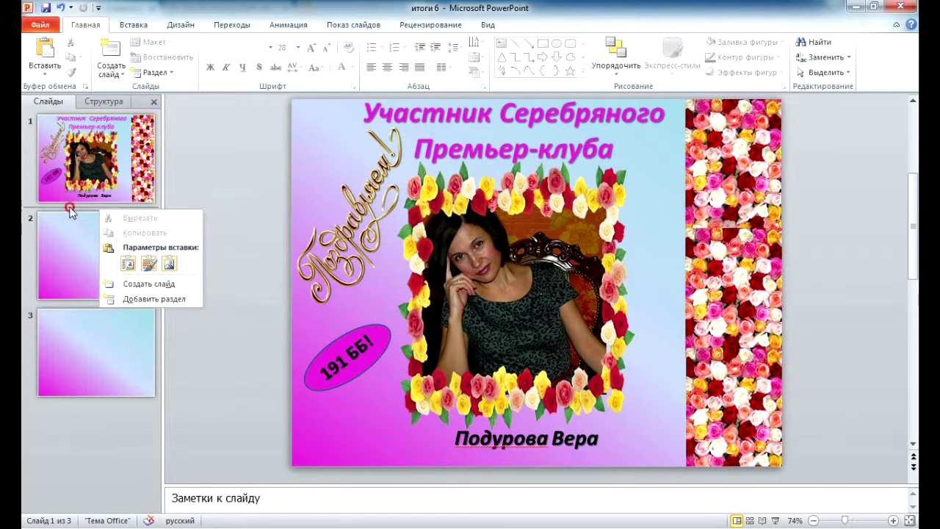
pyautogui.click(70, 210)
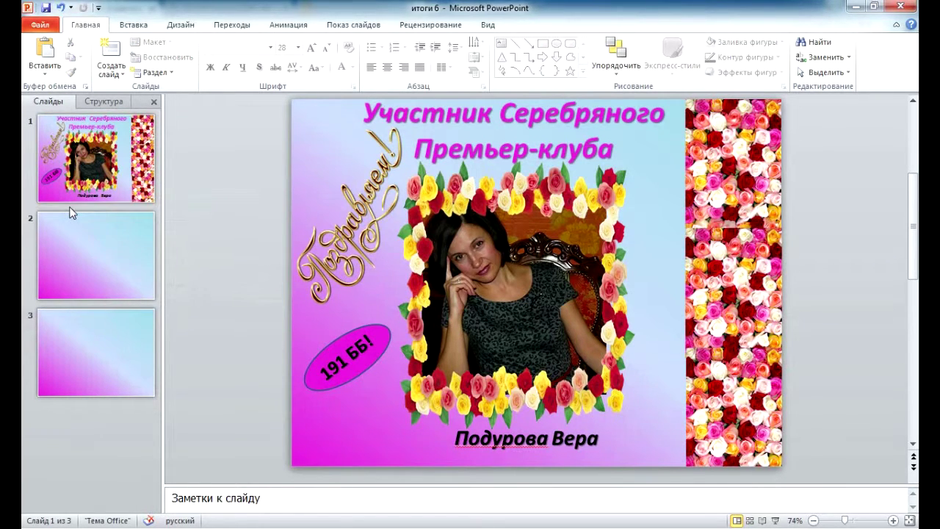
pyautogui.hotkey('ctrl', 'v')
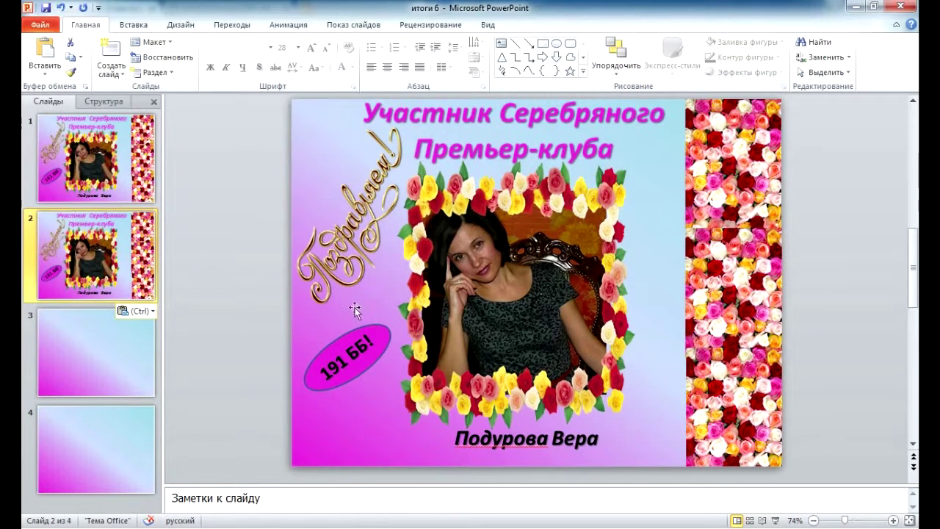
# - On slide 2, delete the photo and put the empty rose frame back above the name
pyautogui.click(528, 297)
pyautogui.moveTo(547, 312); pyautogui.dragTo(519, 340)
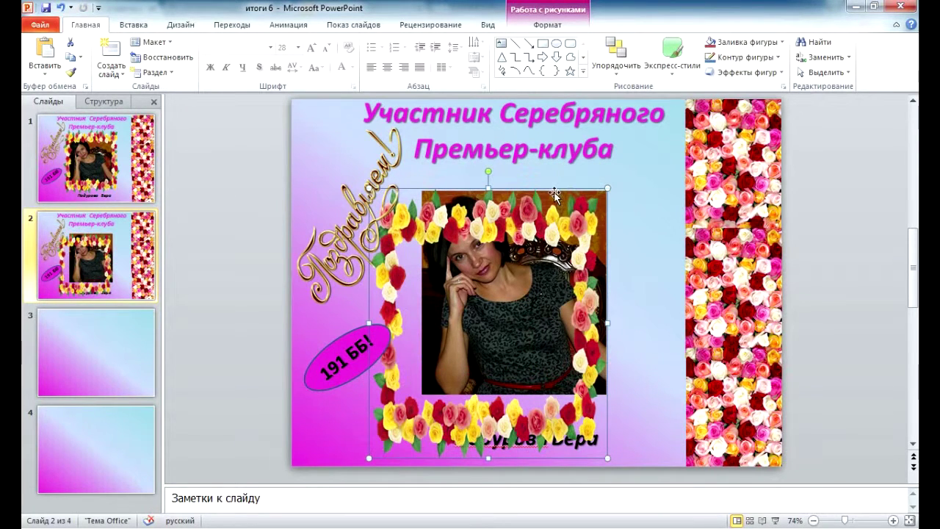
pyautogui.moveTo(556, 197); pyautogui.dragTo(534, 217)
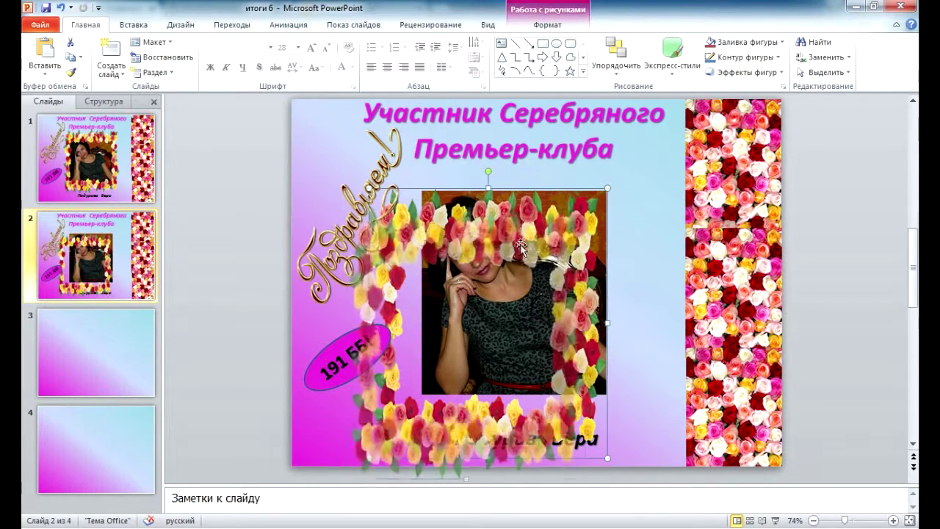
pyautogui.click(587, 204)
pyautogui.press('Delete')
pyautogui.moveTo(523, 254); pyautogui.dragTo(587, 208)
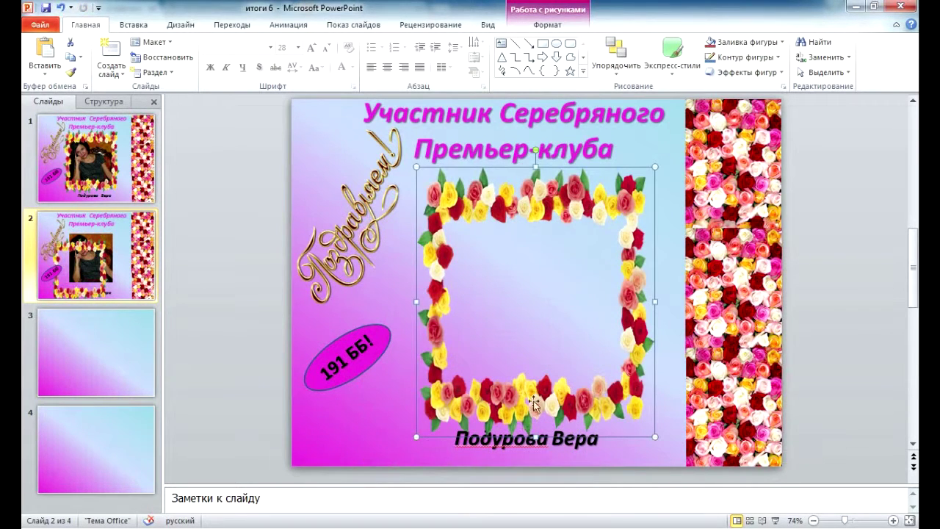
pyautogui.click(512, 446)
pyautogui.click(346, 354)
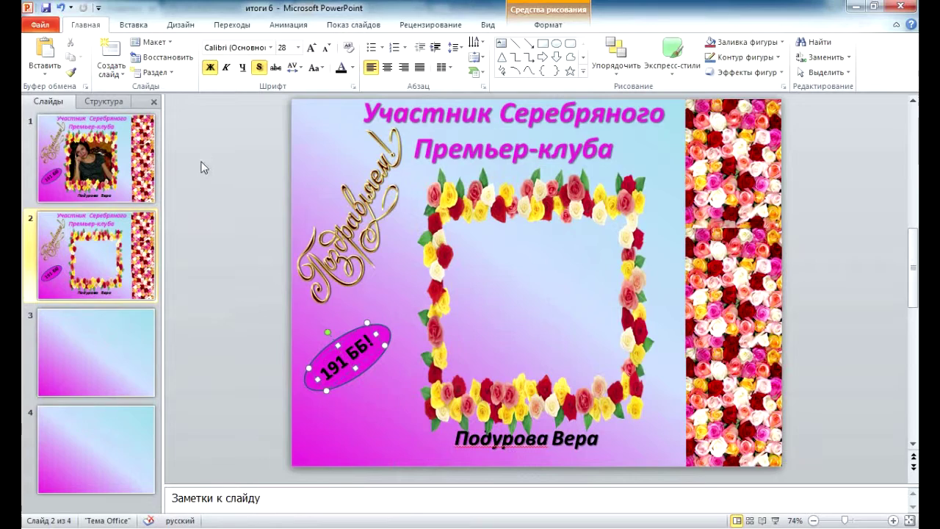
# - Save the presentation as Рисунок в формате JPEG, exporting Все слайды
pyautogui.click(40, 26)
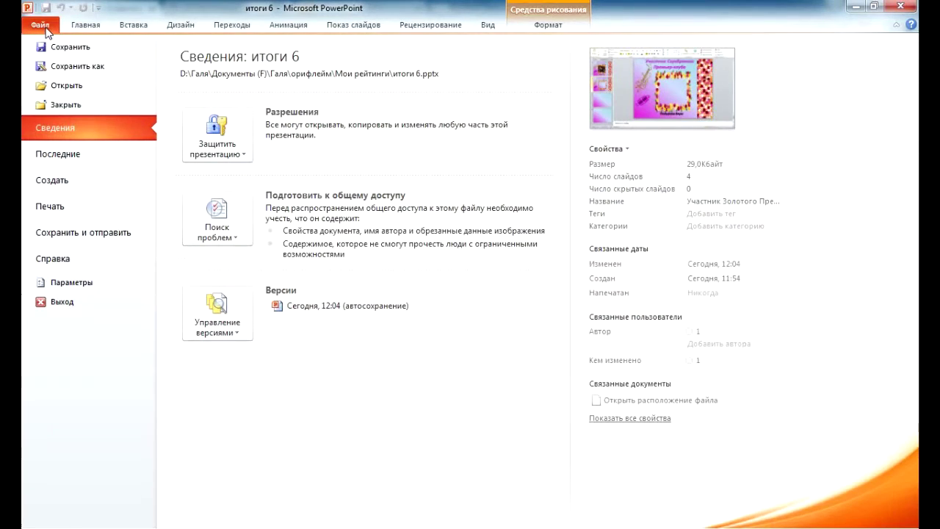
pyautogui.click(66, 67)
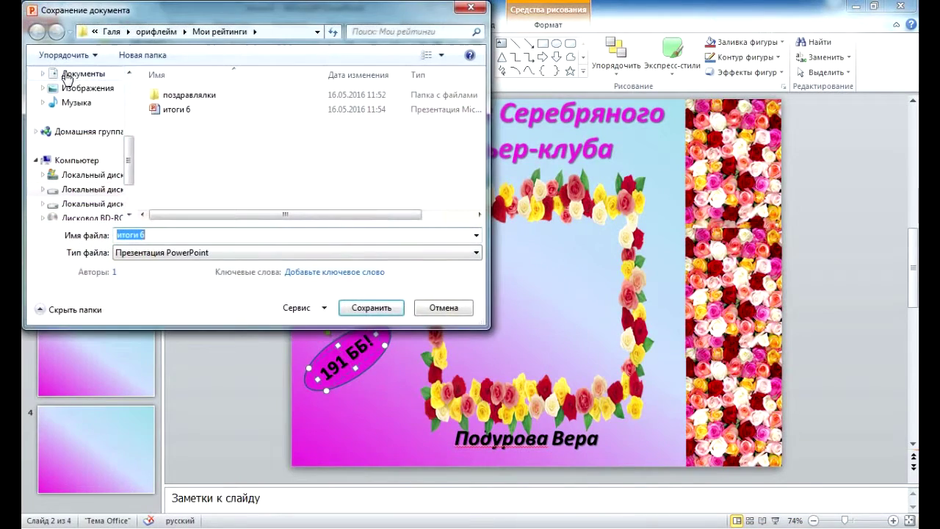
pyautogui.click(304, 253)
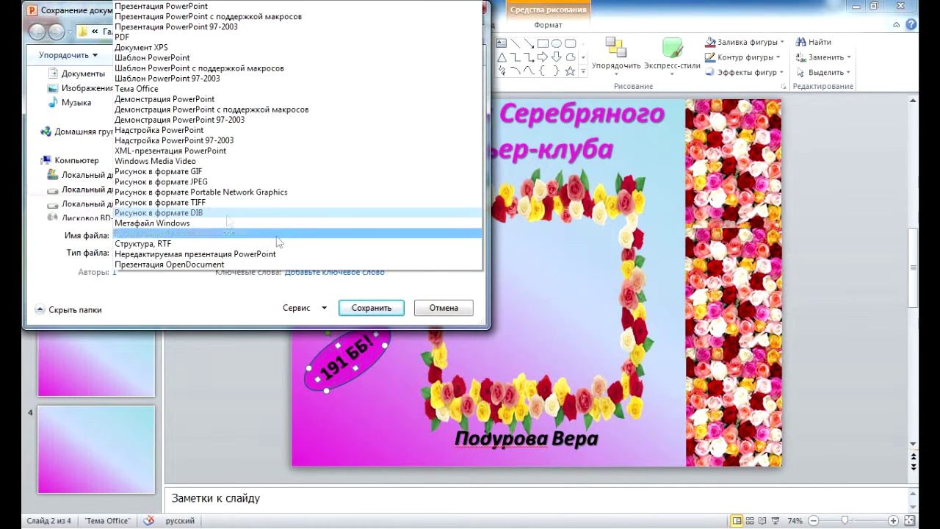
pyautogui.click(200, 183)
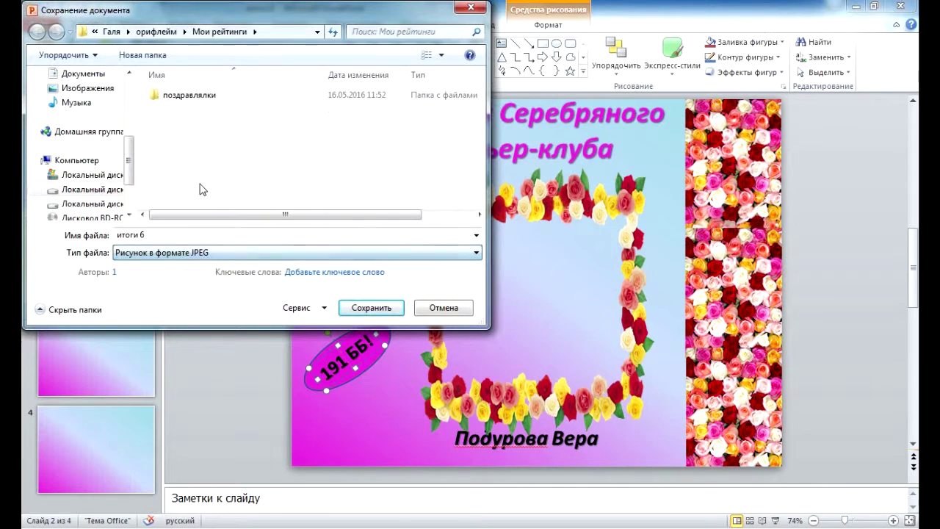
pyautogui.click(376, 310)
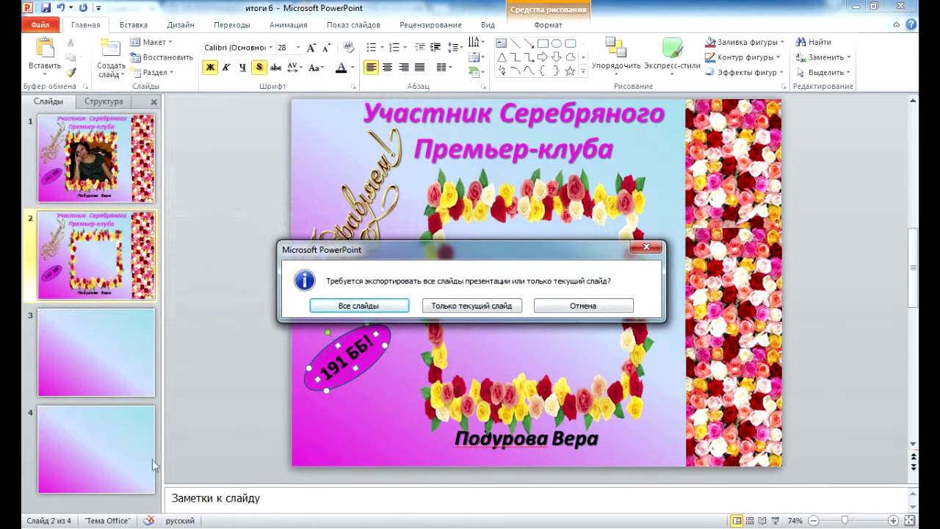
pyautogui.click(397, 308)
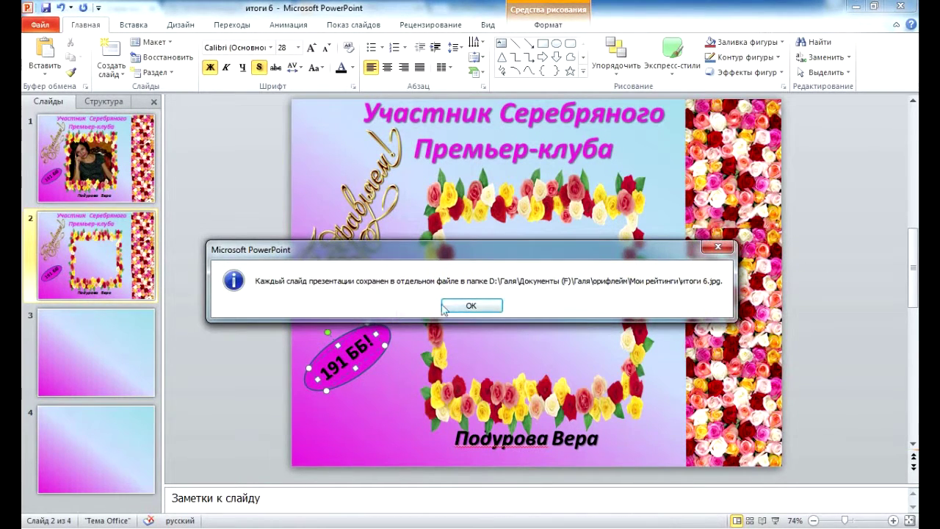
pyautogui.click(470, 306)
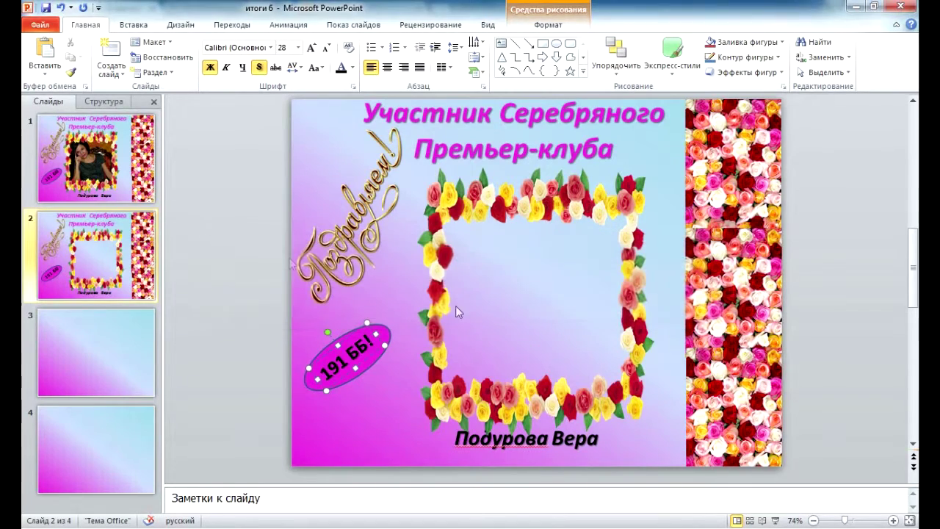
# - Open the итоги 6 folder in Explorer to view the Слайд1–Слайд4 JPEGs
pyautogui.click(858, 7)
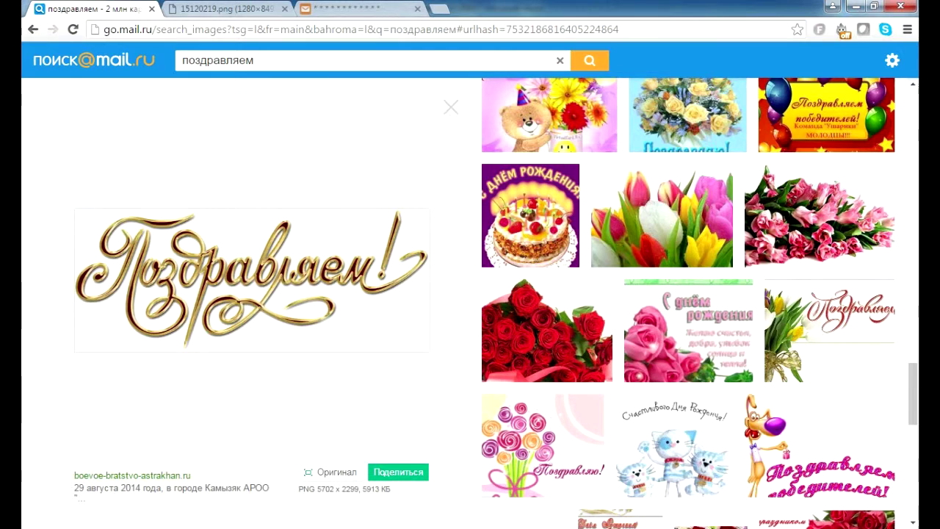
pyautogui.hotkey('alt', 'Tab')
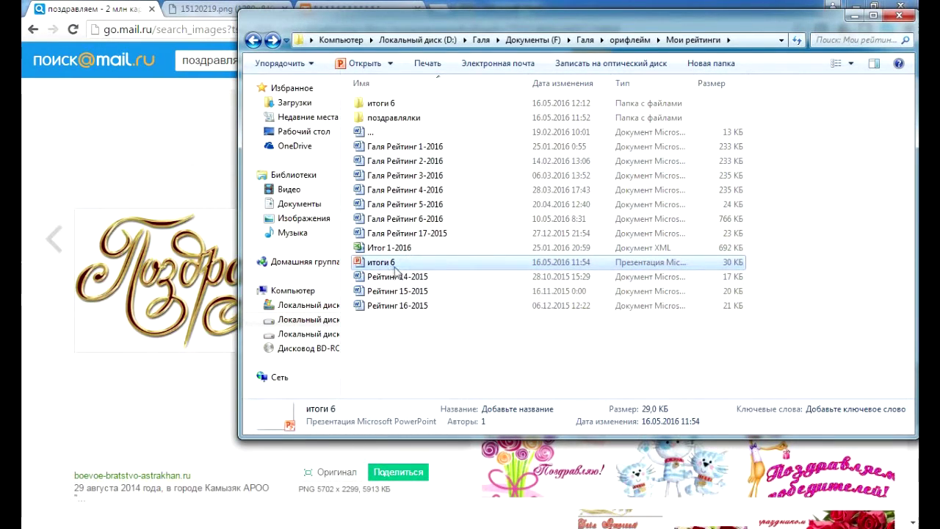
pyautogui.moveTo(382, 262)
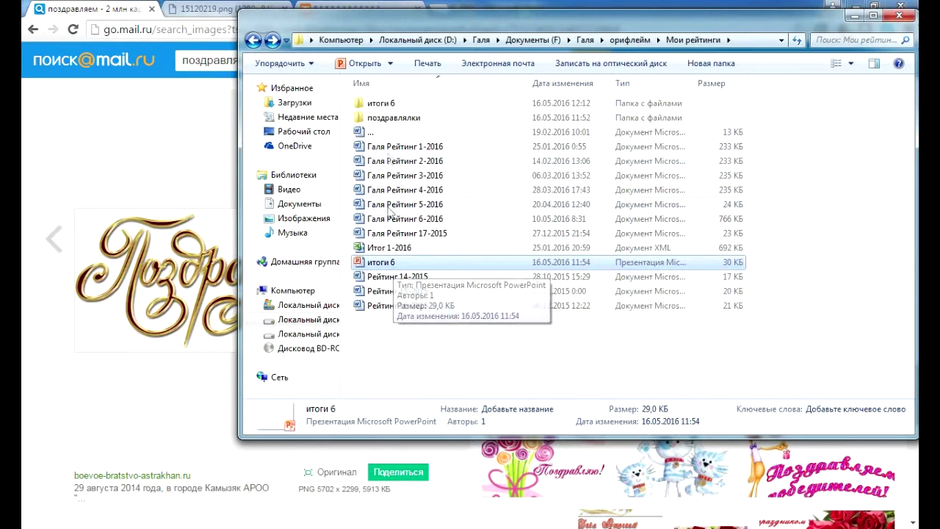
pyautogui.doubleClick(383, 105)
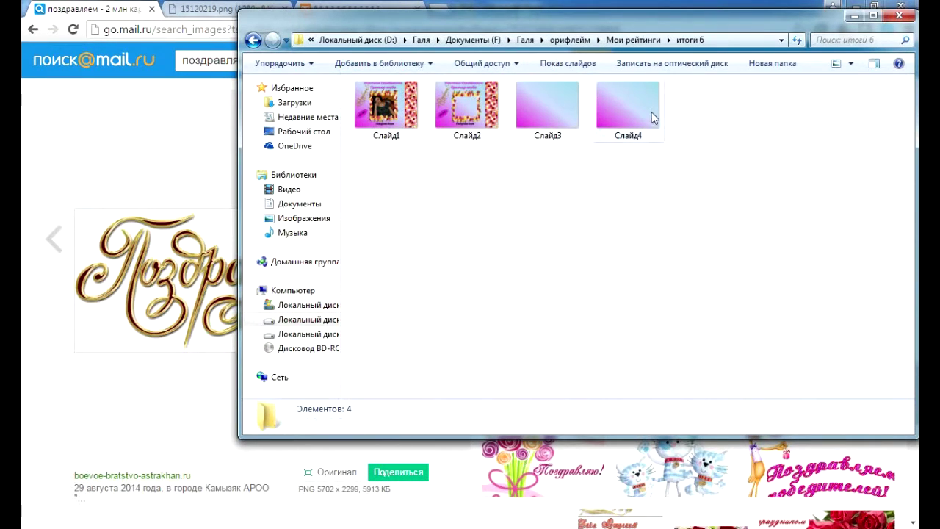
pyautogui.moveTo(387, 111)
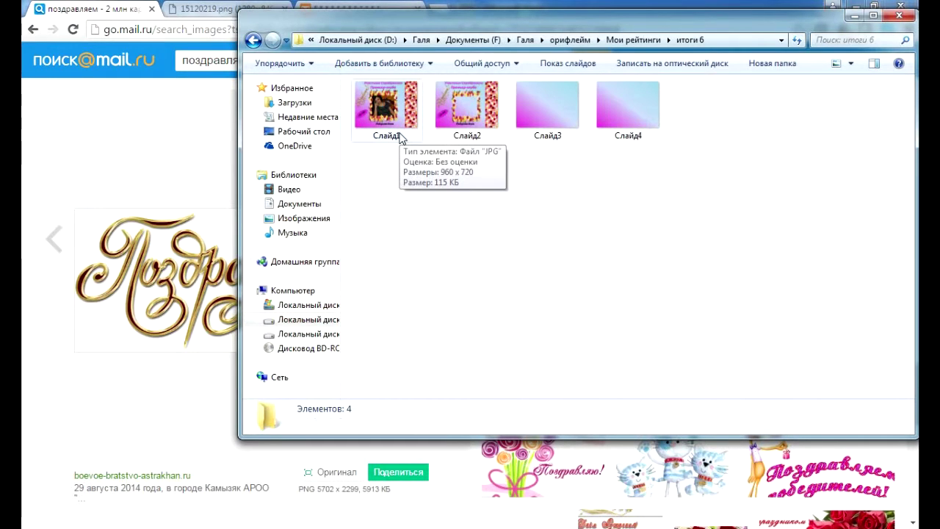
pyautogui.moveTo(488, 25); pyautogui.dragTo(447, 65)
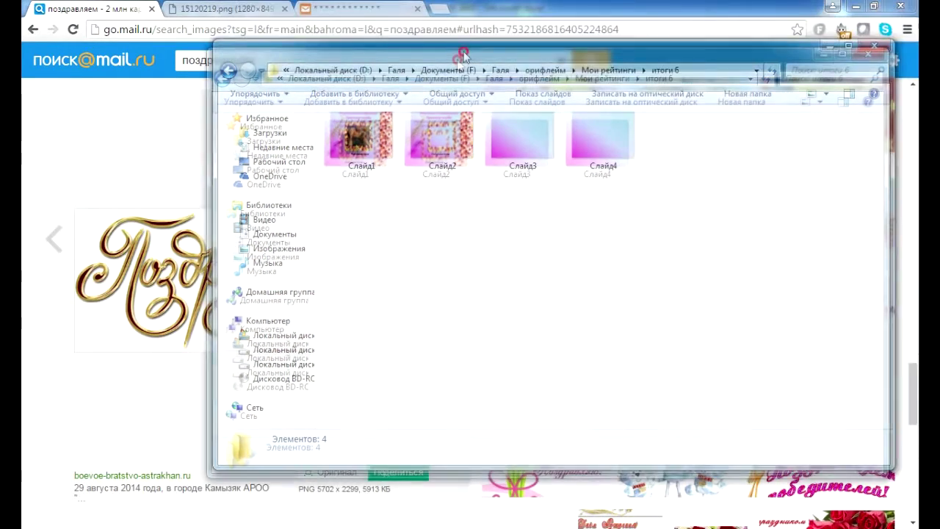